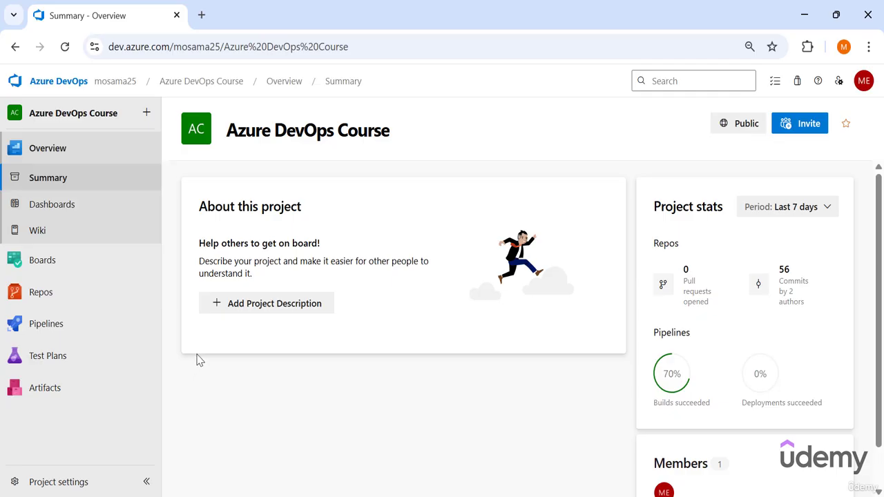
Step: Open the project's pipeline environments and start a new environment named prod
{"action": "mouse_move", "coordinate": [133, 370]}
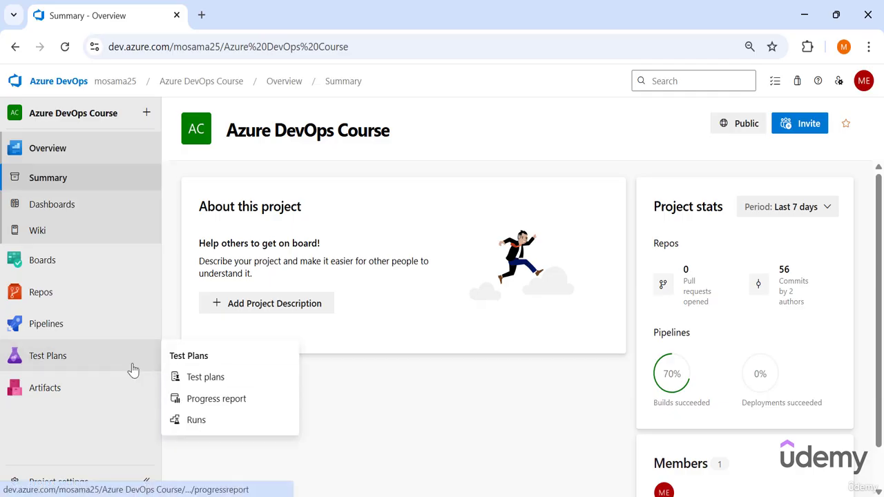
{"action": "mouse_move", "coordinate": [91, 326]}
{"action": "left_click", "coordinate": [235, 368]}
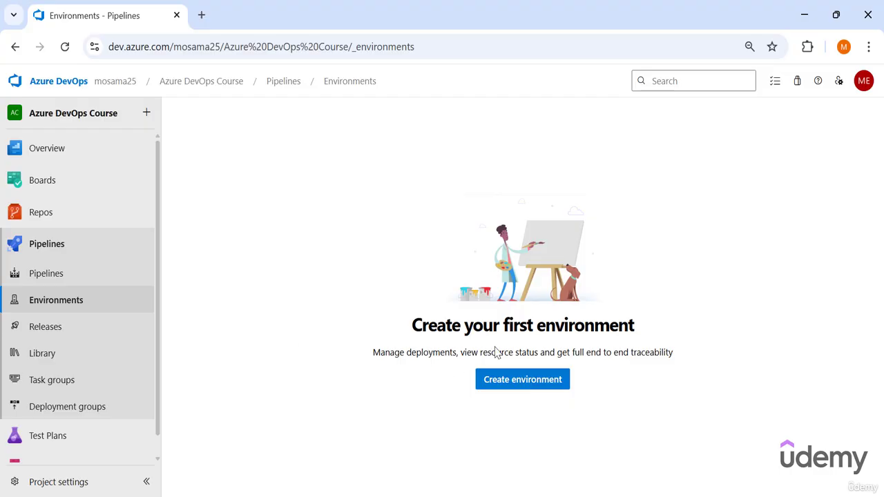
{"action": "left_click", "coordinate": [496, 384]}
{"action": "type", "text": "pr"}
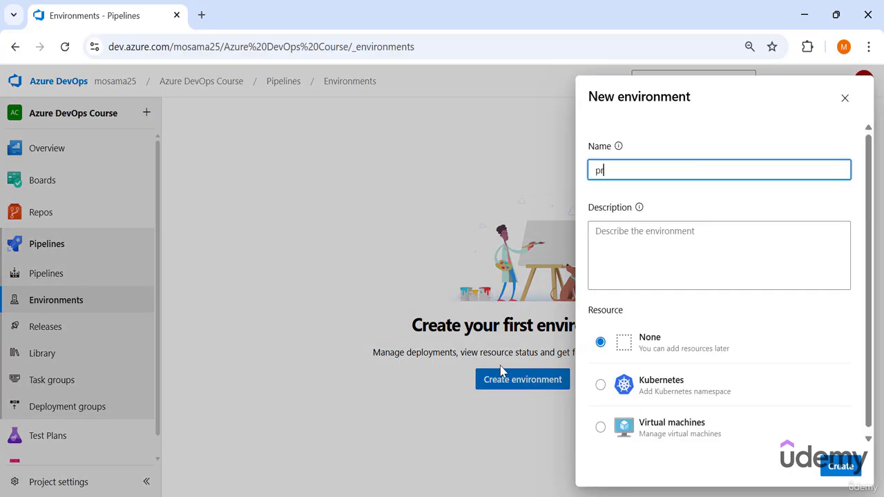
{"action": "type", "text": "od"}
{"action": "scroll", "coordinate": [685, 306], "scroll_direction": "down", "scroll_amount": 1}
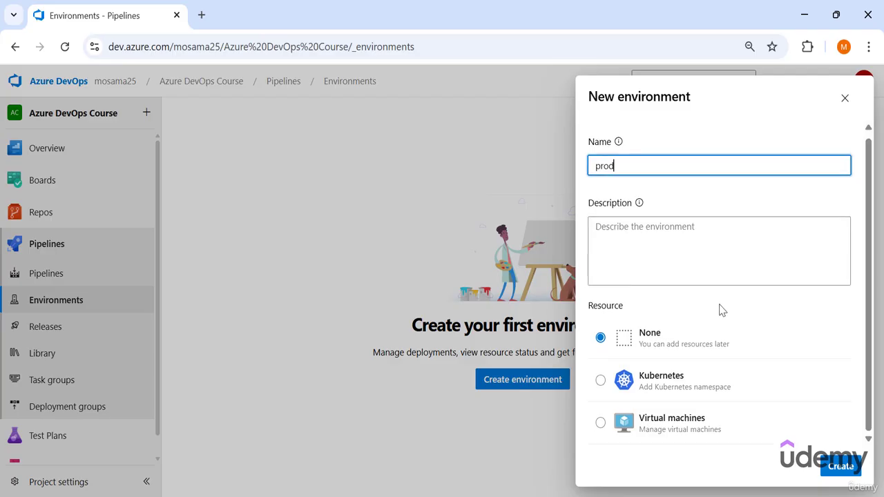
Step: Try the Kubernetes and Virtual machines resource types for the new environment, and return the selection to None
{"action": "left_click", "coordinate": [600, 383]}
{"action": "left_click", "coordinate": [601, 425]}
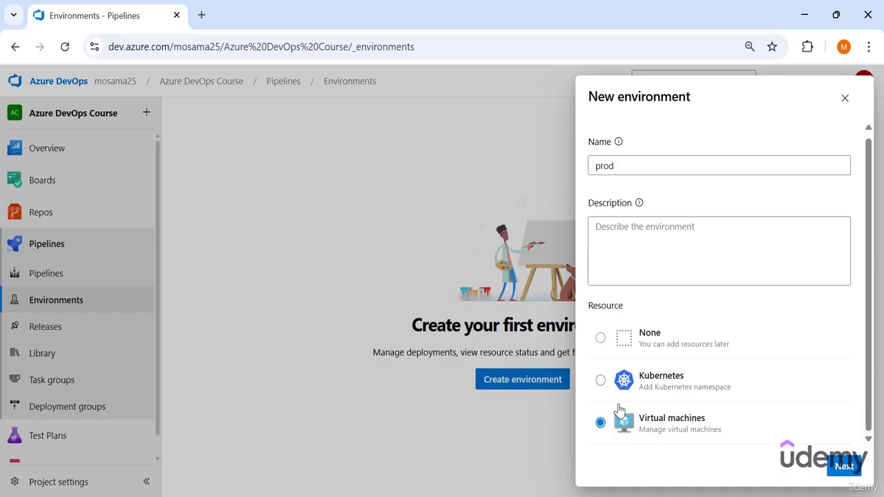
{"action": "left_click", "coordinate": [597, 382]}
{"action": "left_click_drag", "start_coordinate": [591, 94], "coordinate": [717, 105]}
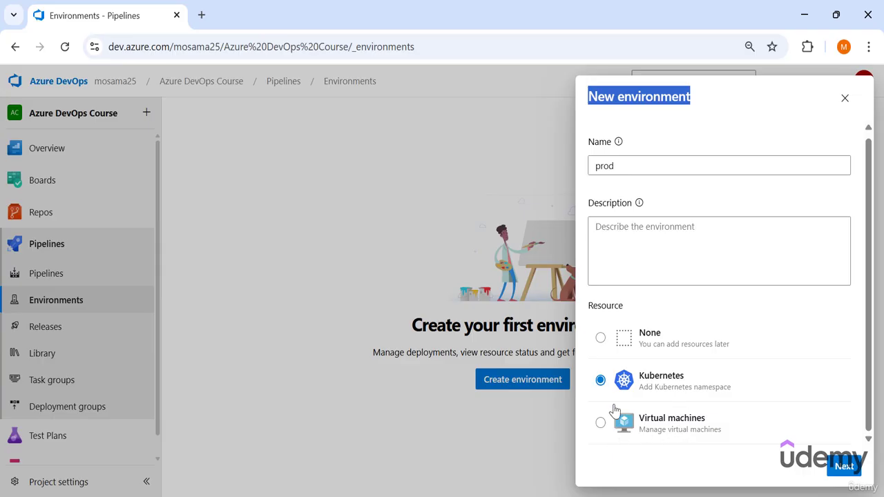
{"action": "left_click", "coordinate": [600, 340]}
Step: Create the prod environment with its description left empty and no resource
{"action": "left_click", "coordinate": [626, 166]}
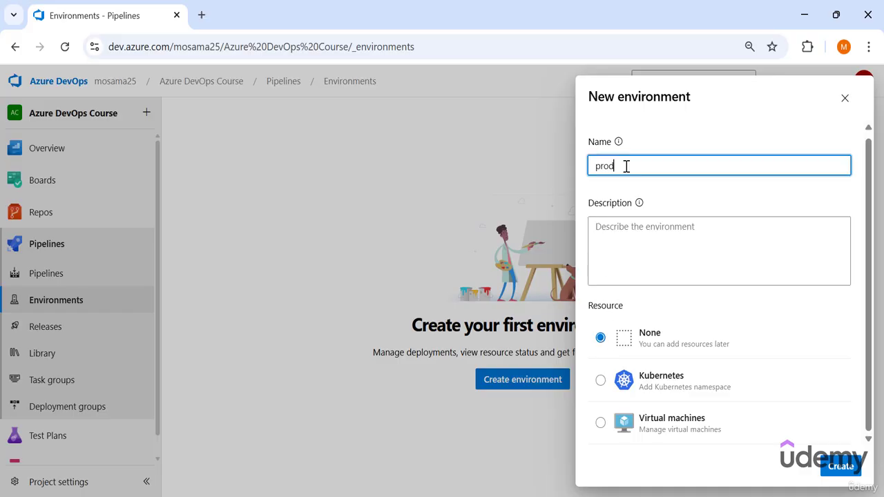
{"action": "key", "text": "ctrl+a"}
{"action": "left_click", "coordinate": [654, 312]}
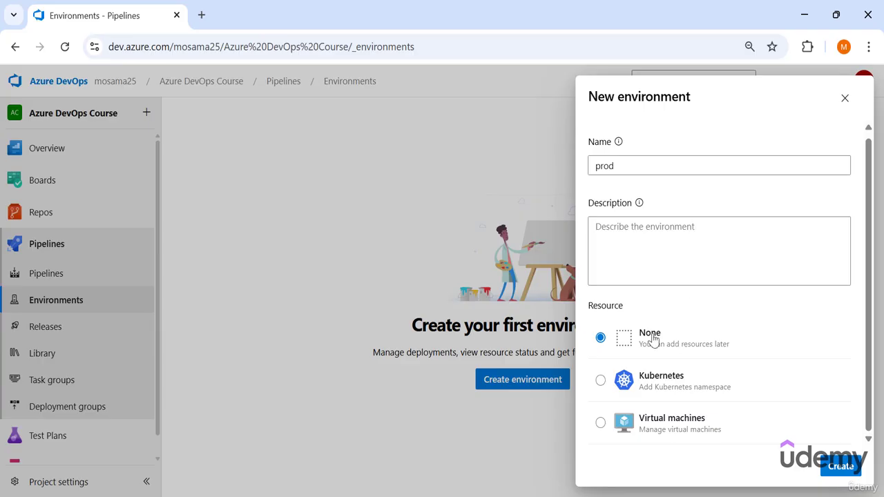
{"action": "left_click", "coordinate": [670, 258]}
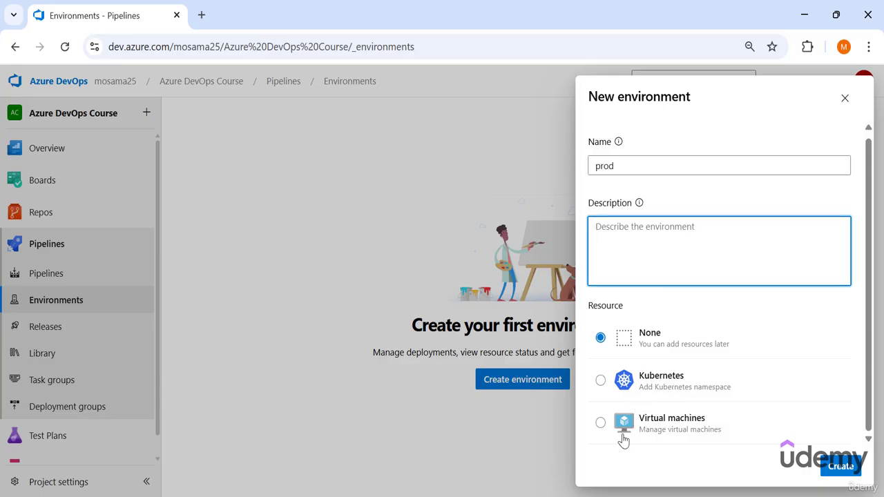
{"action": "left_click", "coordinate": [840, 467]}
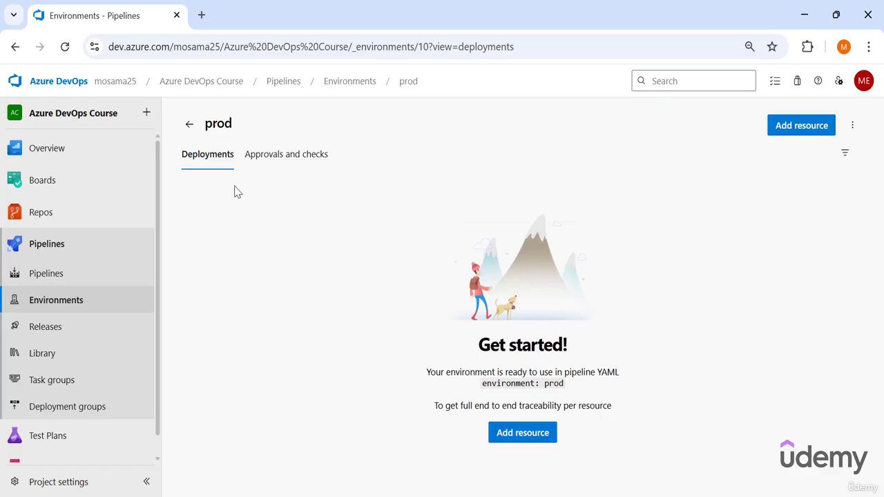
Step: Look over the prod environment's deployments and its approvals and checks
{"action": "left_click_drag", "start_coordinate": [242, 197], "coordinate": [209, 163]}
{"action": "left_click", "coordinate": [171, 161]}
{"action": "left_click", "coordinate": [261, 158]}
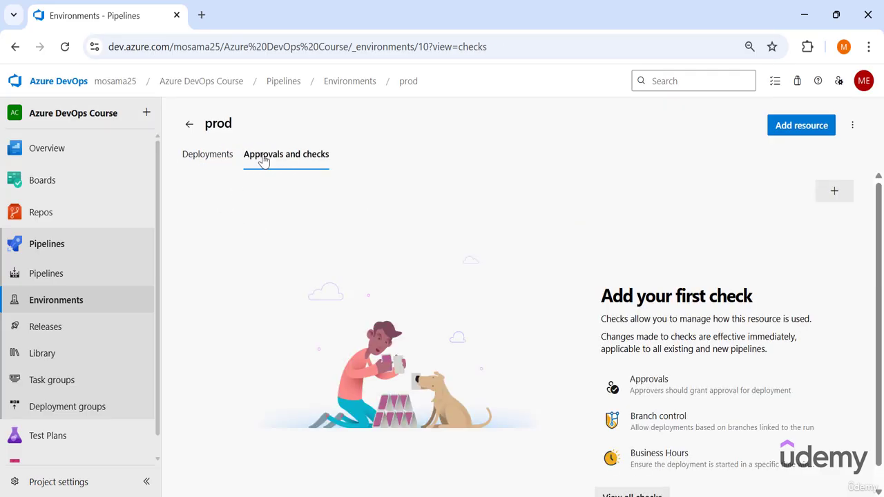
{"action": "key", "text": "alt+Left"}
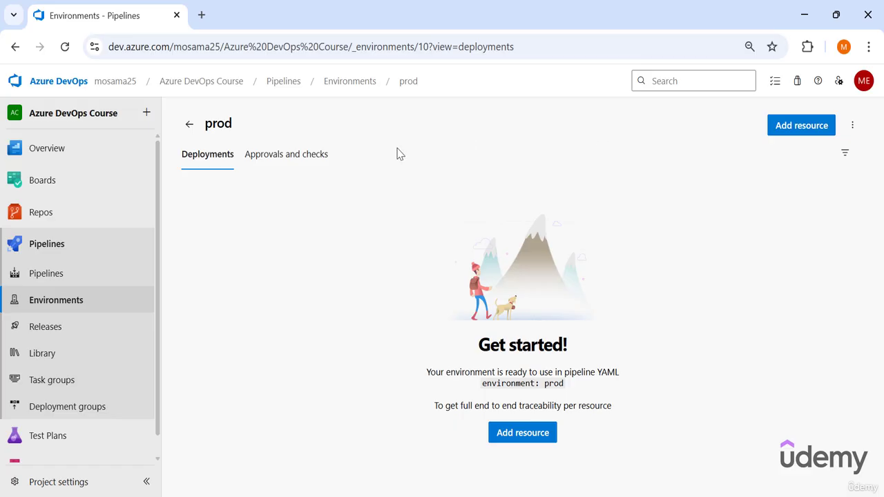
{"action": "left_click_drag", "start_coordinate": [235, 126], "coordinate": [205, 127]}
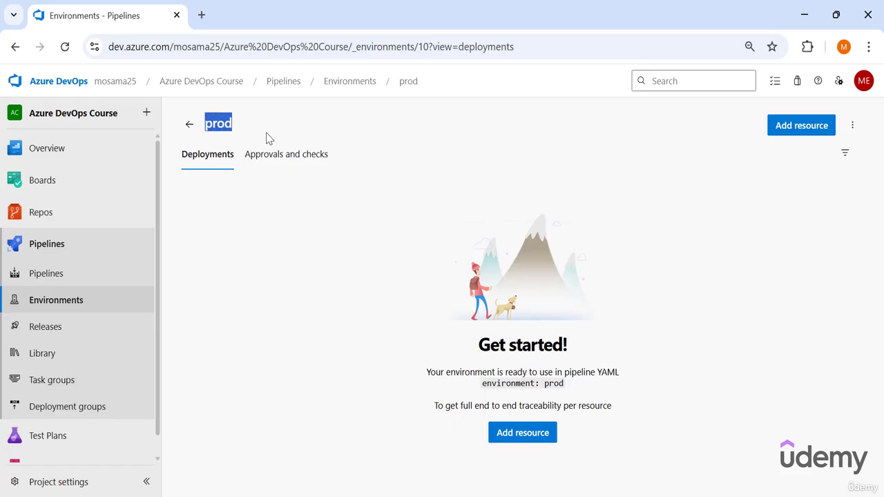
Step: Grant all pipelines in the project open access to the prod environment through its security settings
{"action": "left_click", "coordinate": [852, 126]}
{"action": "left_click", "coordinate": [819, 181]}
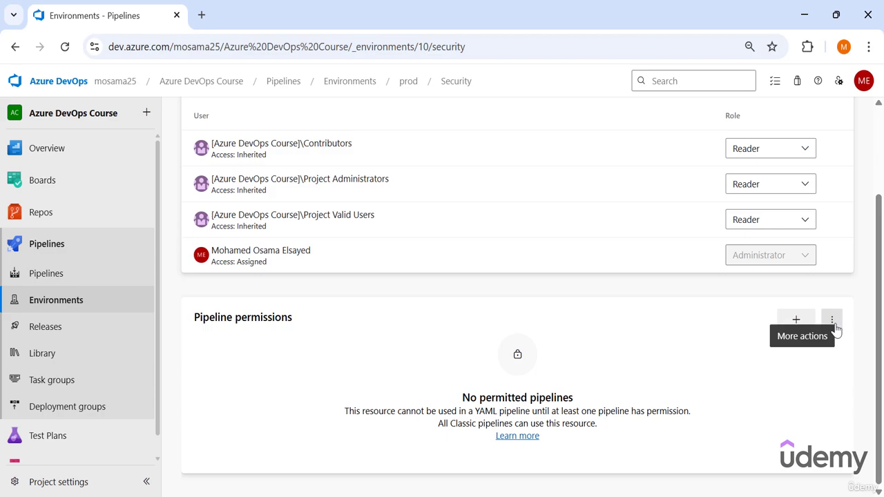
{"action": "left_click", "coordinate": [833, 322]}
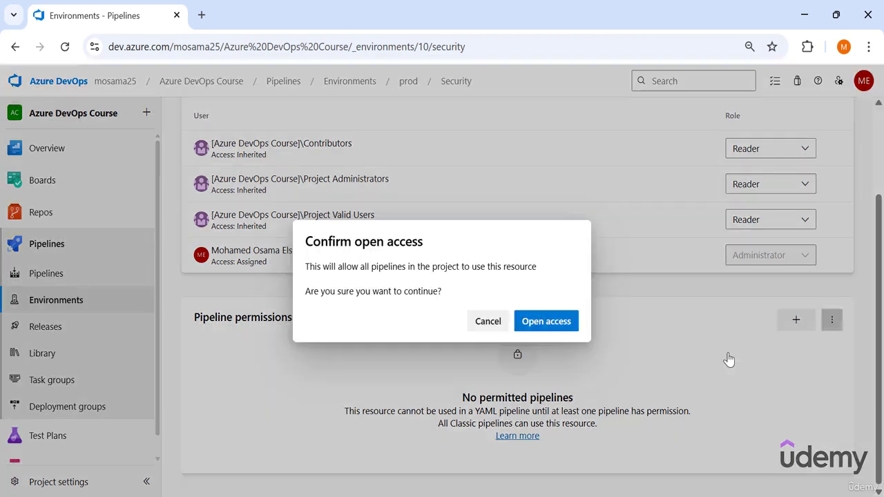
{"action": "left_click", "coordinate": [534, 324]}
{"action": "scroll", "coordinate": [473, 380], "scroll_direction": "up", "scroll_amount": 3}
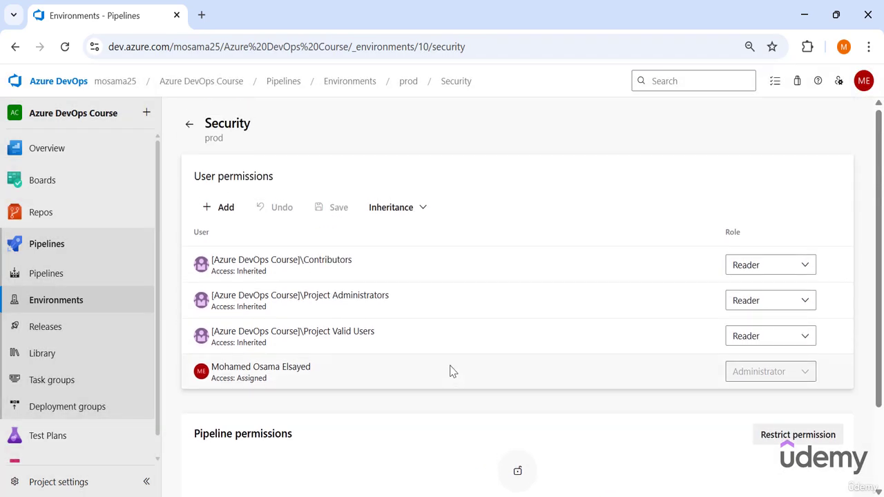
Step: Return to the environments list and create another environment named dev with no resource
{"action": "left_click", "coordinate": [370, 89]}
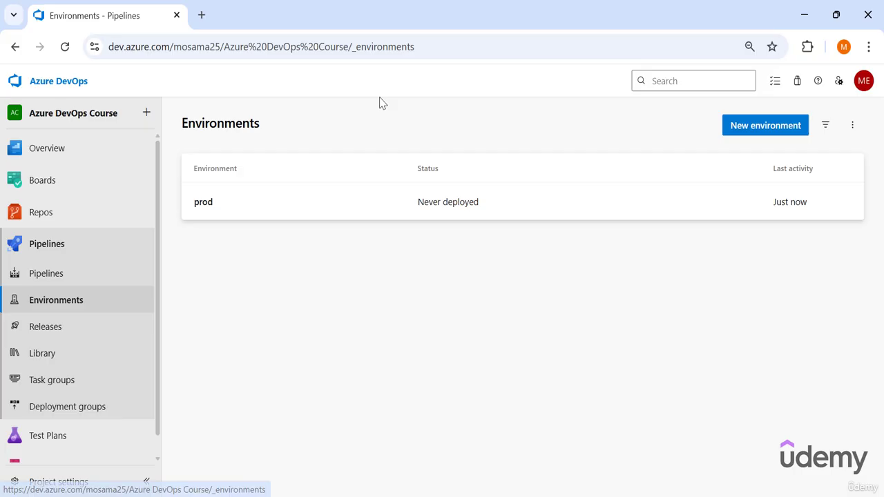
{"action": "left_click", "coordinate": [767, 131]}
{"action": "type", "text": "dev"}
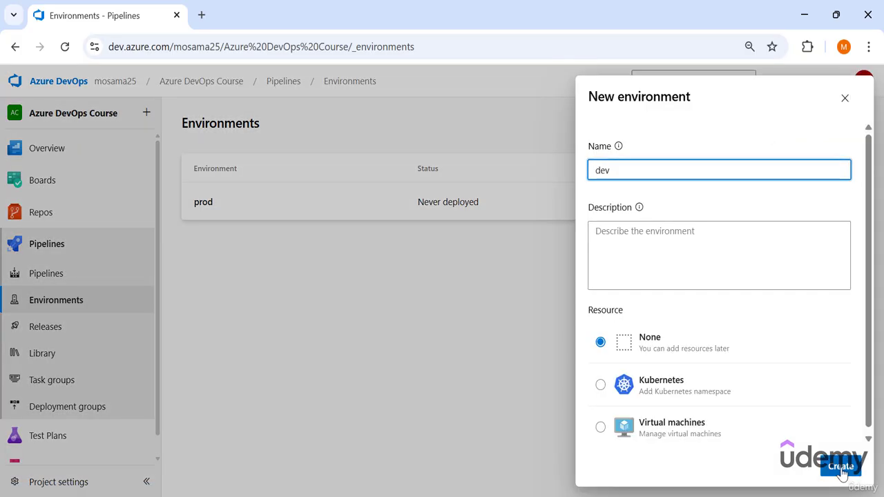
{"action": "left_click", "coordinate": [840, 468]}
Step: Open the dev environment's security settings and grant open access to all pipelines in the project
{"action": "left_click", "coordinate": [853, 124]}
{"action": "left_click", "coordinate": [790, 174]}
{"action": "left_click", "coordinate": [832, 319]}
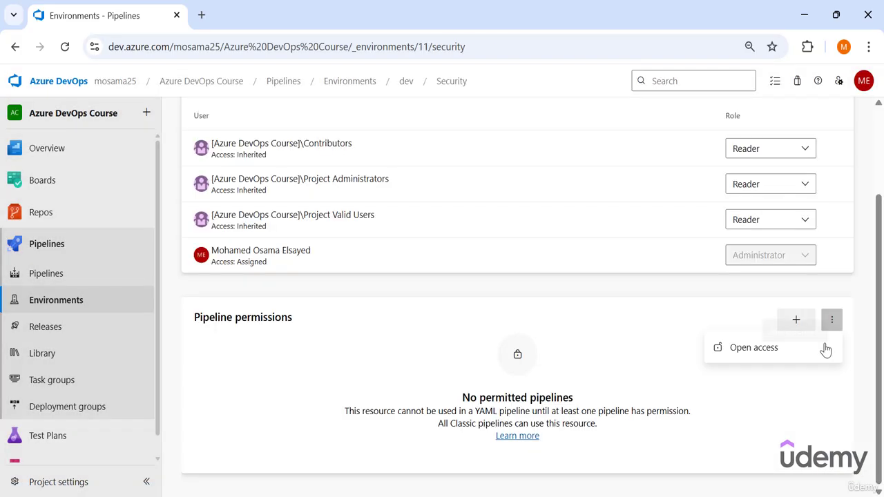
{"action": "left_click", "coordinate": [823, 349]}
{"action": "left_click", "coordinate": [549, 321]}
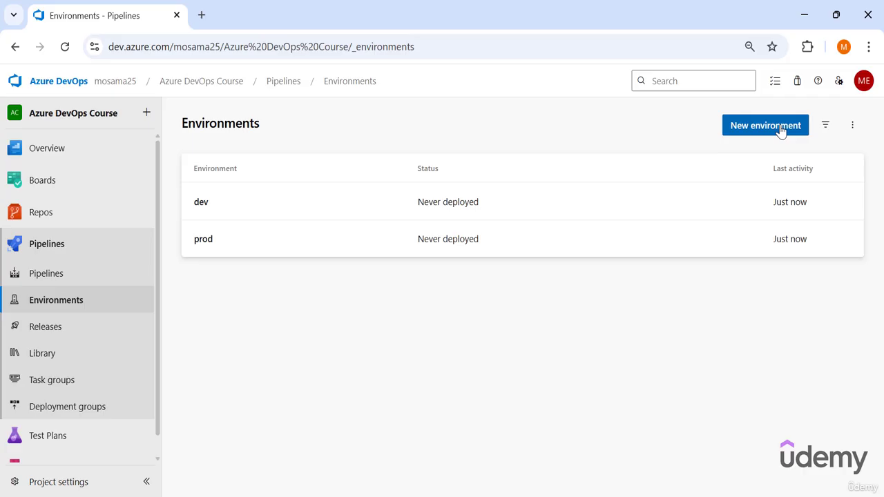
Step: Create an environment named qa and give all pipelines open access to it in its security settings
{"action": "left_click", "coordinate": [779, 129]}
{"action": "type", "text": "qa"}
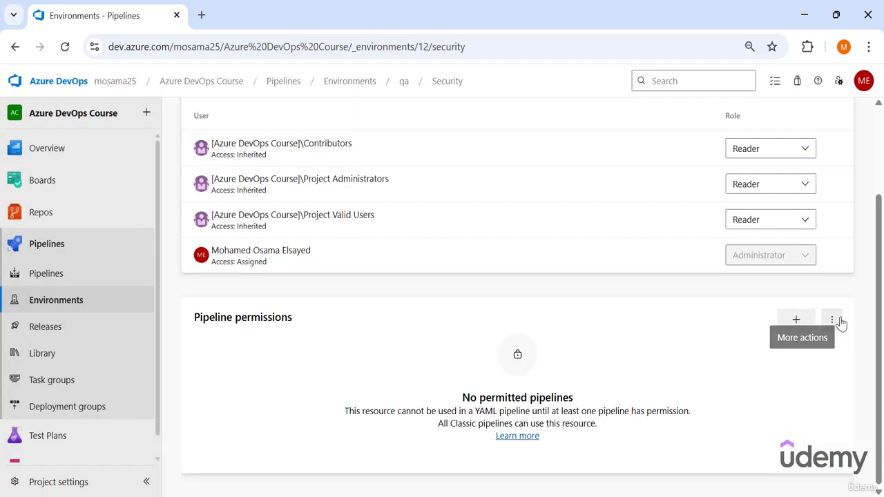
{"action": "left_click", "coordinate": [839, 326]}
{"action": "left_click", "coordinate": [807, 355]}
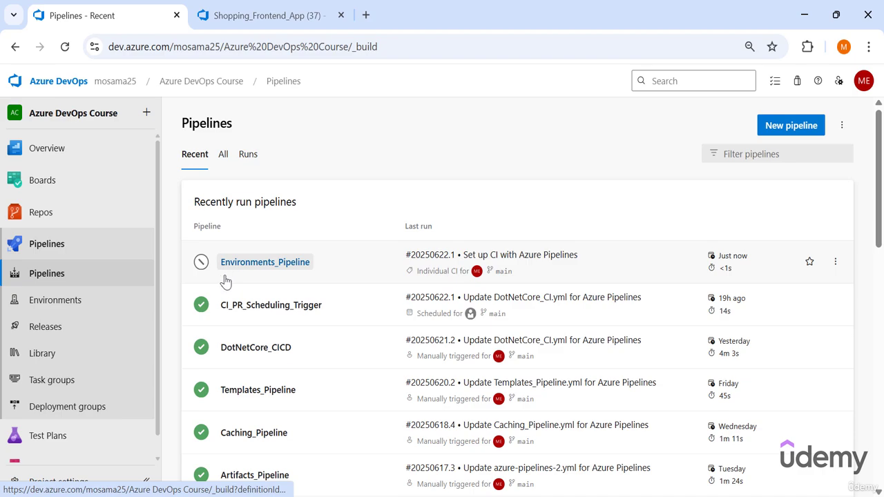
Step: Open the YAML of Environments_Pipeline and review the Build stage's job, script and artifact publishing
{"action": "left_click", "coordinate": [261, 269]}
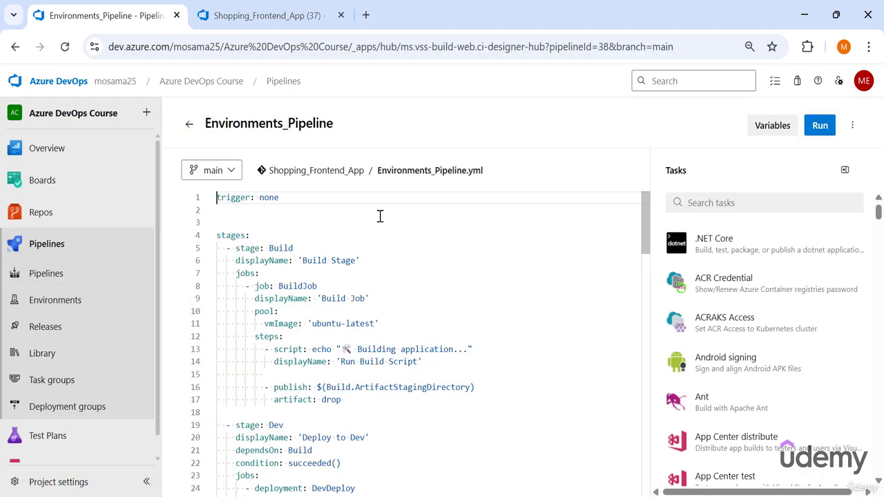
{"action": "scroll", "coordinate": [380, 216], "scroll_direction": "down", "scroll_amount": 1}
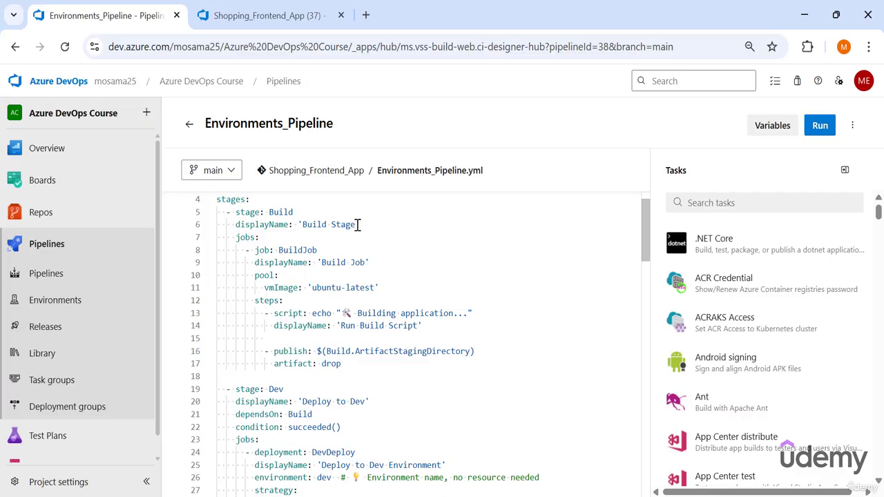
{"action": "left_click_drag", "start_coordinate": [251, 226], "coordinate": [422, 335]}
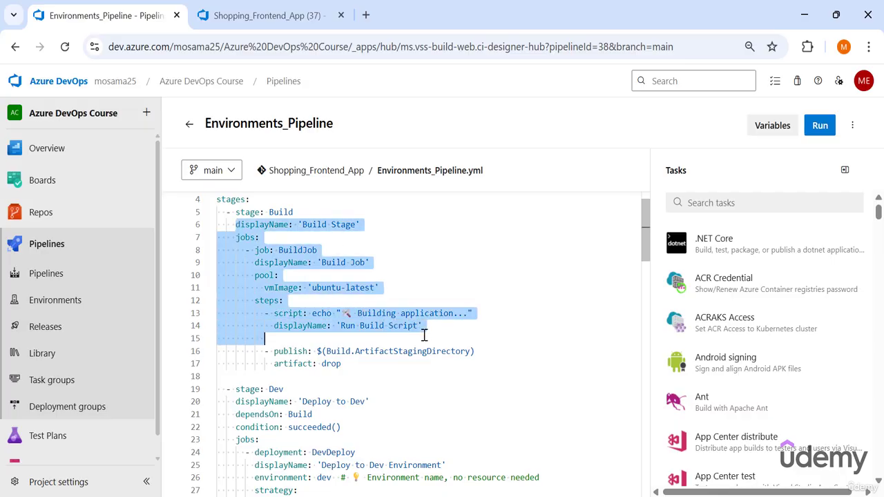
{"action": "left_click", "coordinate": [410, 335]}
{"action": "left_click_drag", "start_coordinate": [341, 363], "coordinate": [215, 352]}
{"action": "scroll", "coordinate": [266, 307], "scroll_direction": "down", "scroll_amount": 4}
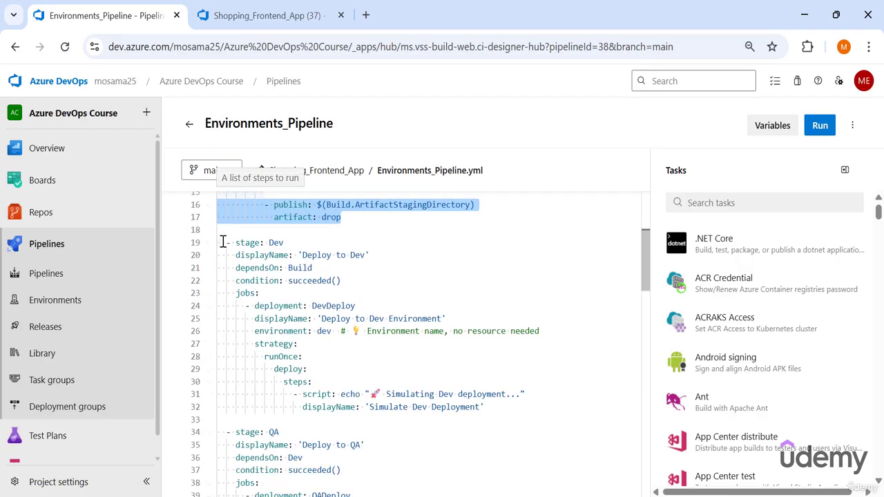
Step: Examine the Dev stage's dependency and condition, and how its DevDeploy deployment job targets the dev environment
{"action": "left_click_drag", "start_coordinate": [223, 242], "coordinate": [271, 289]}
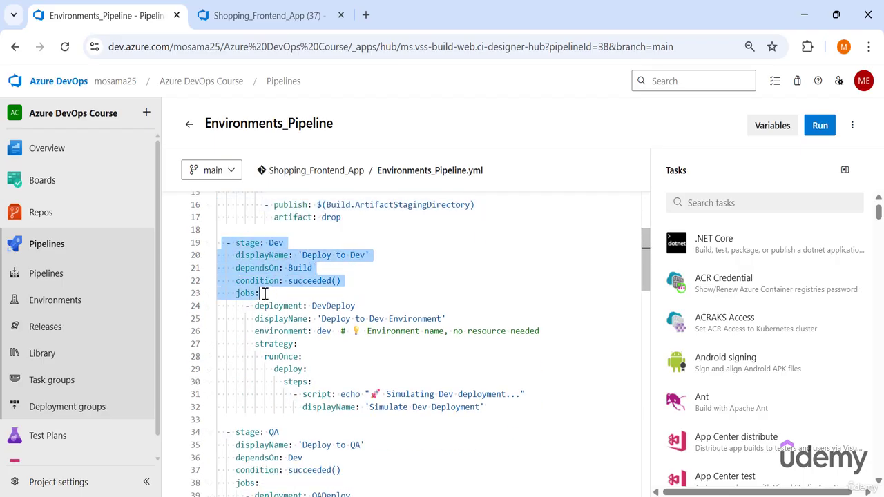
{"action": "left_click", "coordinate": [244, 309]}
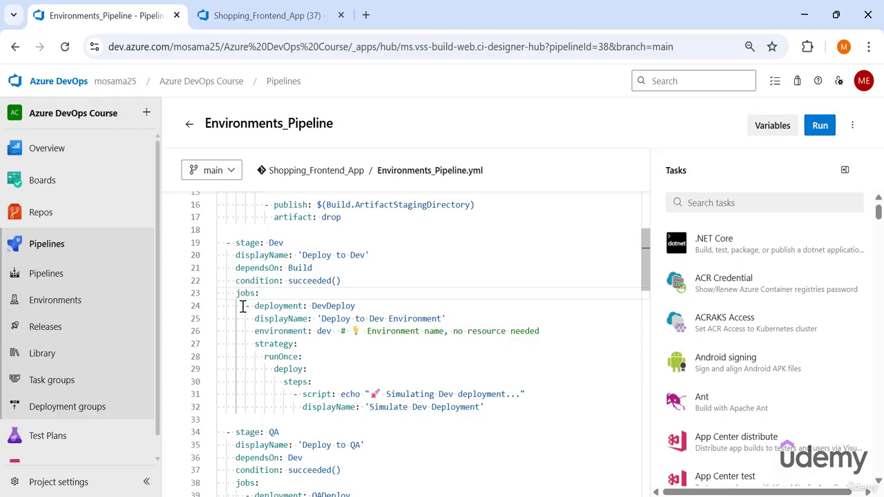
{"action": "left_click_drag", "start_coordinate": [245, 306], "coordinate": [300, 306]}
{"action": "left_click", "coordinate": [304, 306]}
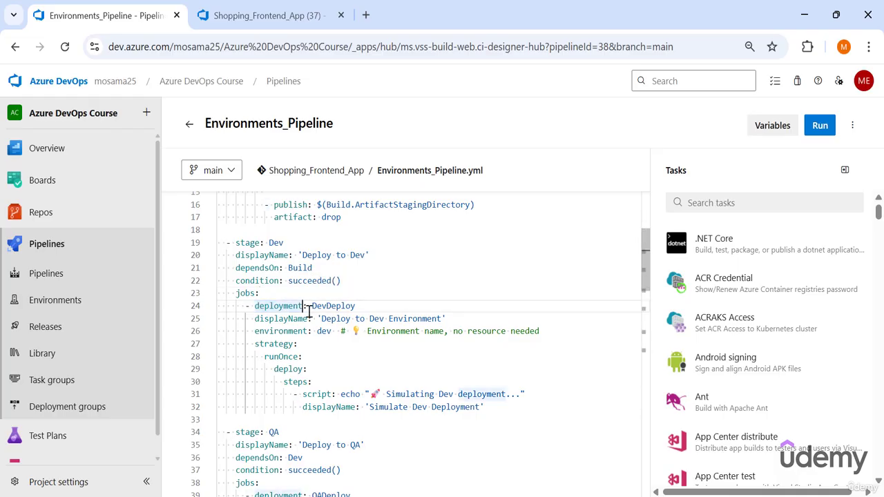
{"action": "left_click_drag", "start_coordinate": [306, 306], "coordinate": [278, 332]}
{"action": "left_click", "coordinate": [334, 333]}
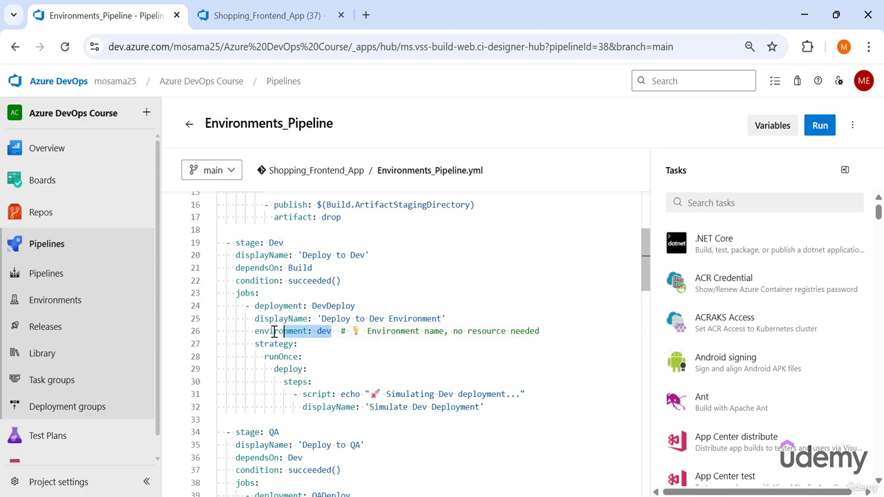
{"action": "left_click", "coordinate": [268, 343]}
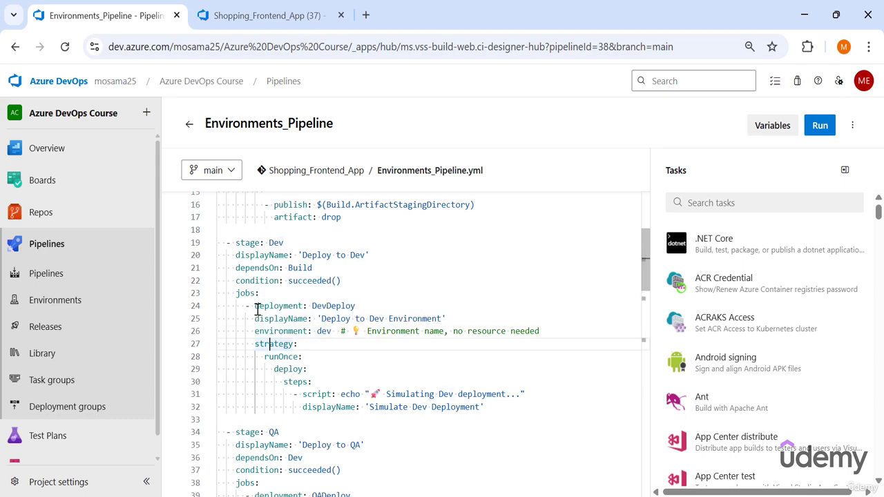
{"action": "left_click_drag", "start_coordinate": [313, 305], "coordinate": [349, 305]}
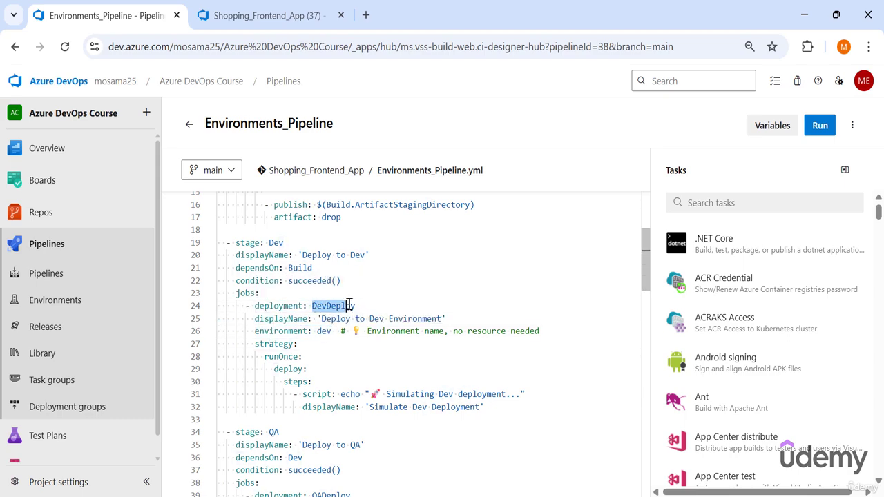
{"action": "left_click_drag", "start_coordinate": [256, 331], "coordinate": [345, 331]}
{"action": "left_click", "coordinate": [332, 330]}
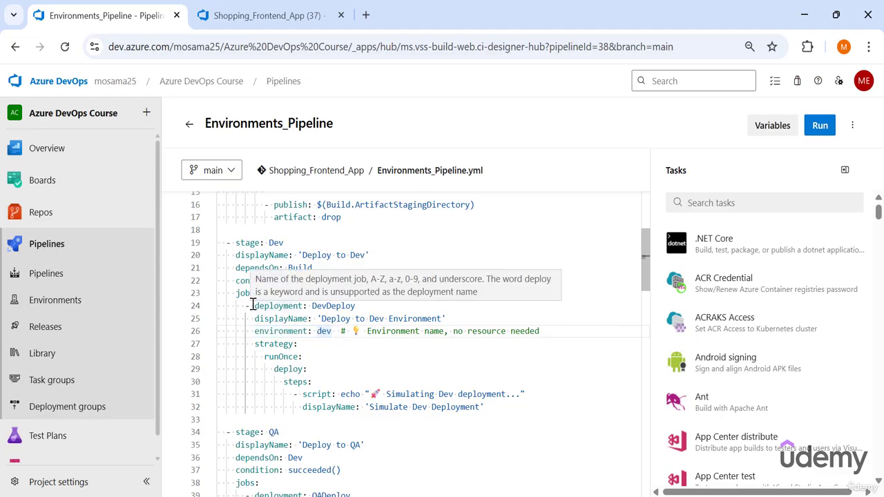
{"action": "left_click_drag", "start_coordinate": [252, 305], "coordinate": [333, 331]}
{"action": "key", "text": "Down"}
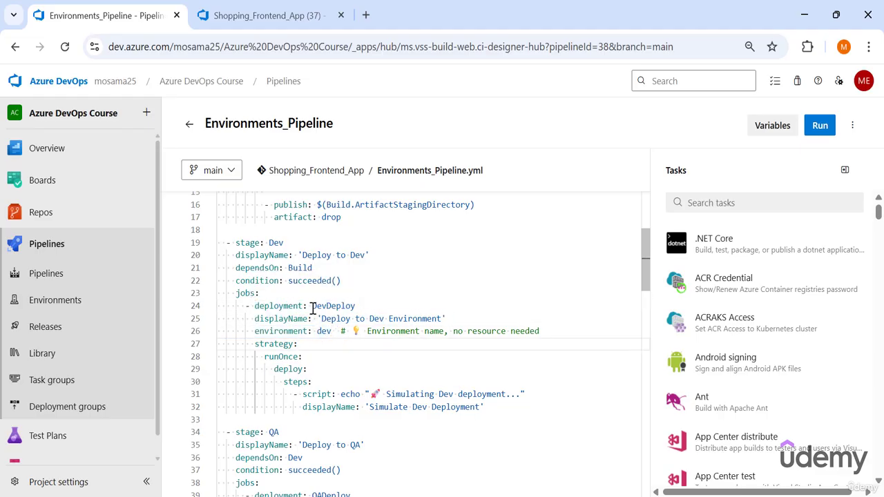
{"action": "left_click", "coordinate": [312, 306]}
{"action": "scroll", "coordinate": [279, 286], "scroll_direction": "down", "scroll_amount": 1}
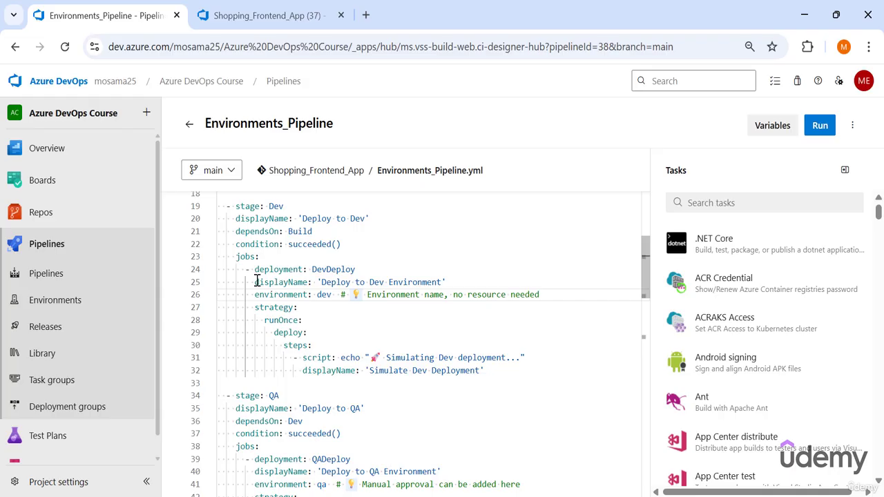
Step: Examine the Dev deployment job's strategy in the YAML, focusing on runOnce and its deploy hook
{"action": "left_click_drag", "start_coordinate": [255, 294], "coordinate": [336, 295]}
{"action": "left_click_drag", "start_coordinate": [257, 273], "coordinate": [296, 280]}
{"action": "left_click", "coordinate": [253, 306]}
{"action": "left_click_drag", "start_coordinate": [250, 306], "coordinate": [285, 321]}
{"action": "left_click", "coordinate": [304, 320]}
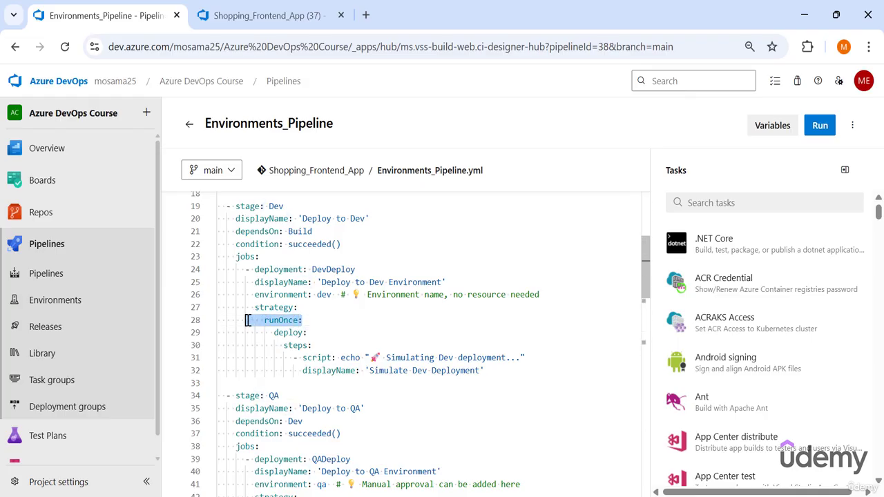
{"action": "left_click", "coordinate": [319, 325]}
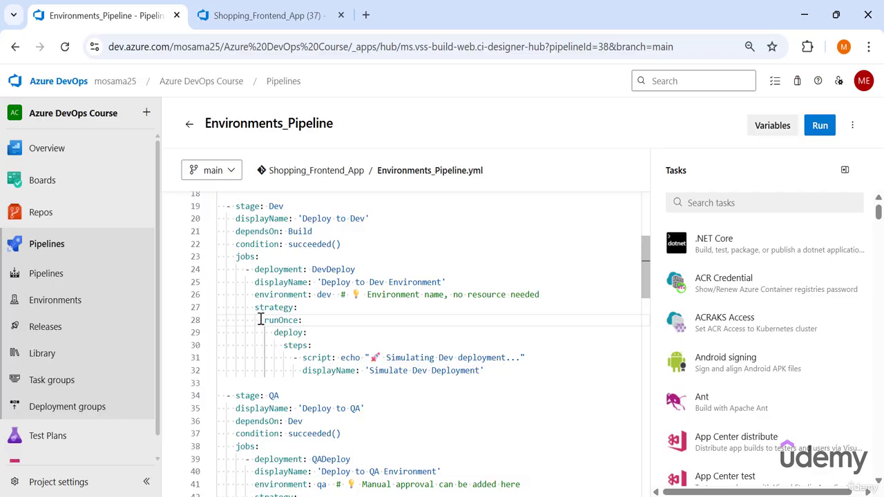
{"action": "left_click_drag", "start_coordinate": [266, 323], "coordinate": [293, 323]}
{"action": "left_click", "coordinate": [294, 321]}
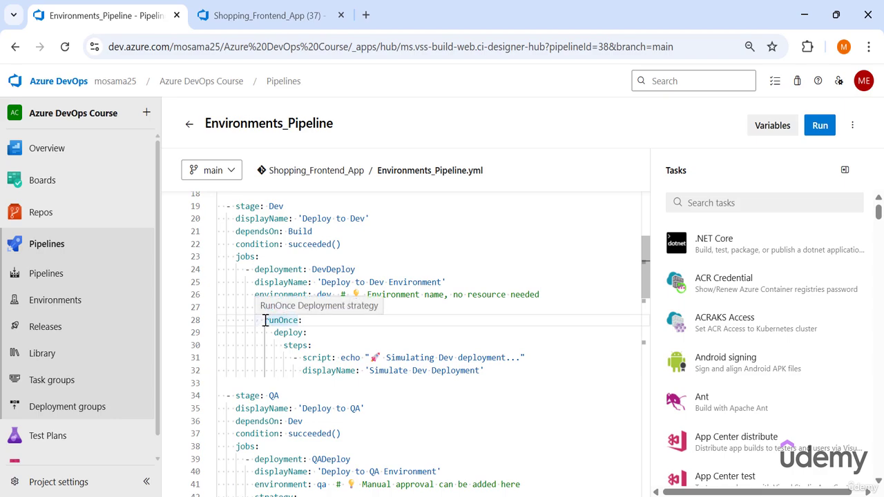
{"action": "left_click", "coordinate": [268, 320]}
{"action": "left_click_drag", "start_coordinate": [260, 321], "coordinate": [305, 321]}
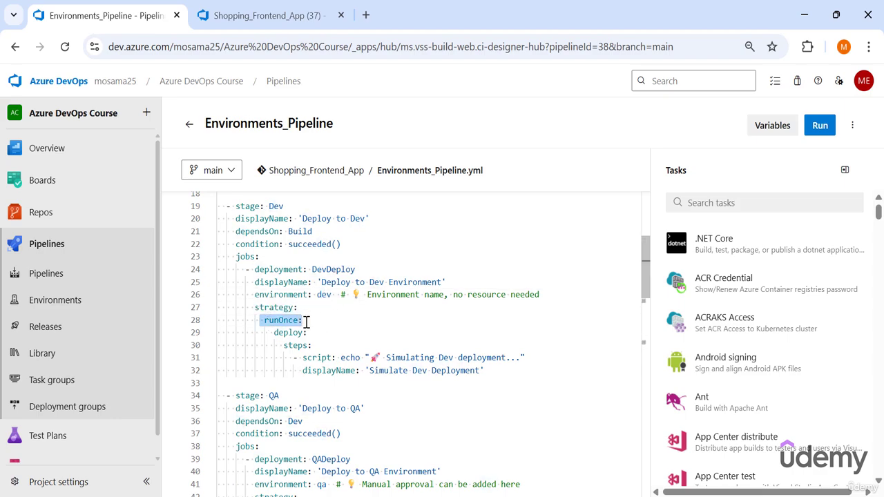
{"action": "double_click", "coordinate": [288, 320]}
{"action": "left_click", "coordinate": [263, 320]}
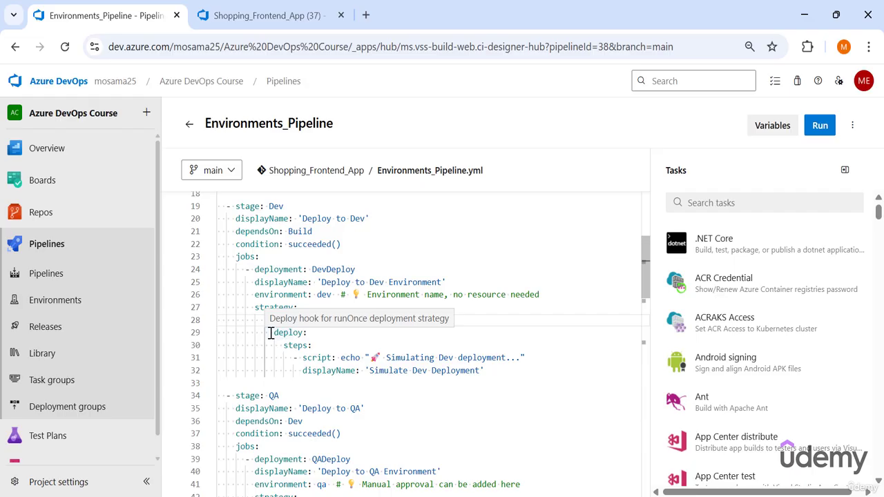
{"action": "left_click", "coordinate": [271, 333]}
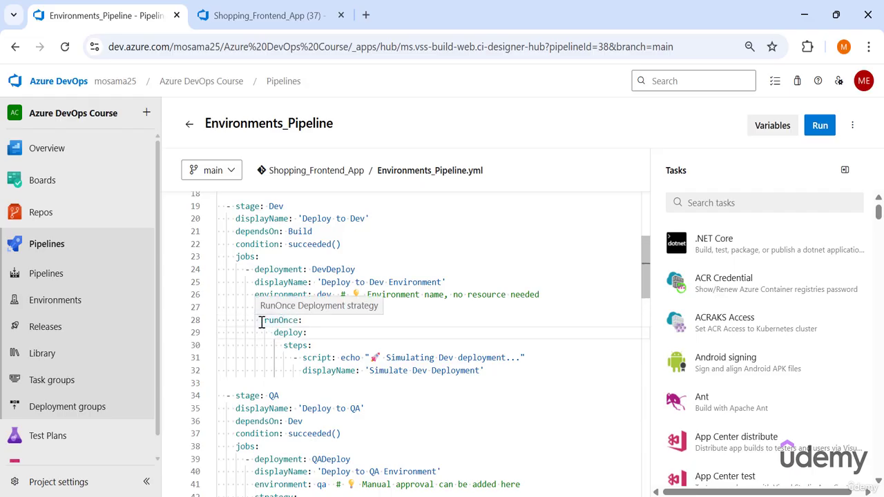
{"action": "left_click", "coordinate": [333, 321]}
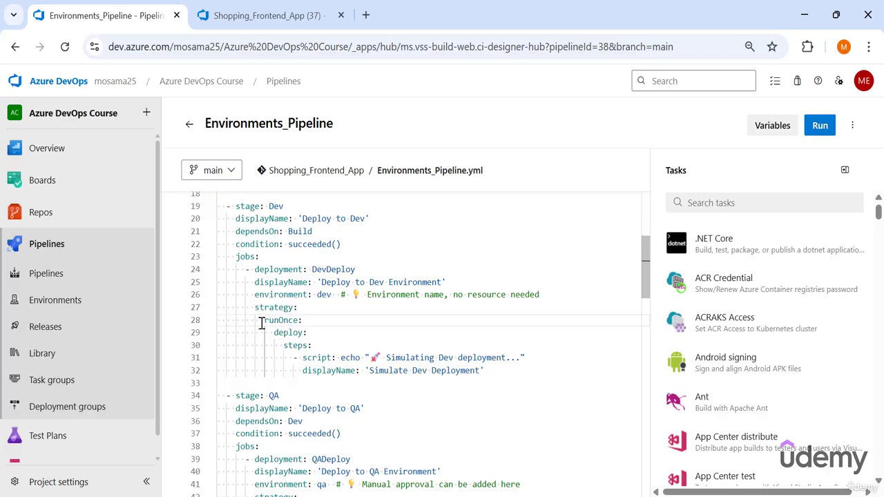
Step: Review the whole Dev stage block, including the environment line that targets dev and the simulated deployment step
{"action": "left_click_drag", "start_coordinate": [271, 333], "coordinate": [208, 277]}
{"action": "left_click", "coordinate": [498, 371]}
{"action": "left_click", "coordinate": [232, 283]}
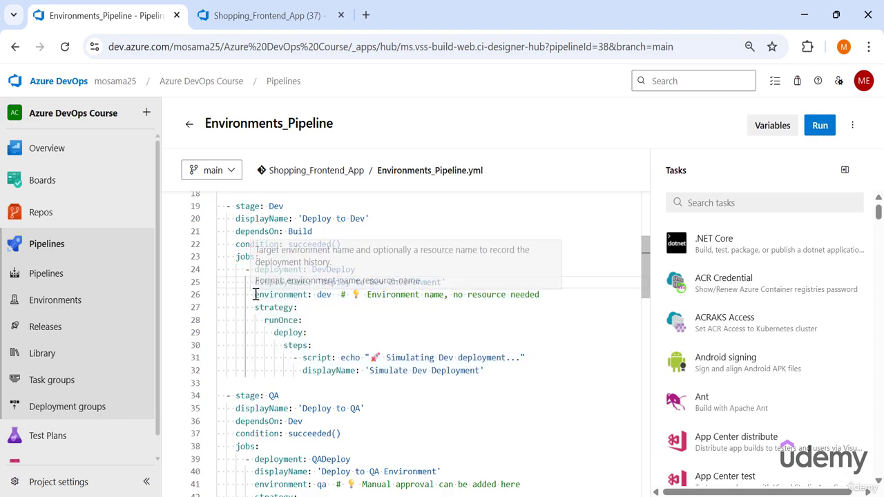
{"action": "left_click", "coordinate": [256, 295]}
{"action": "key", "text": "Down"}
{"action": "key", "text": "End"}
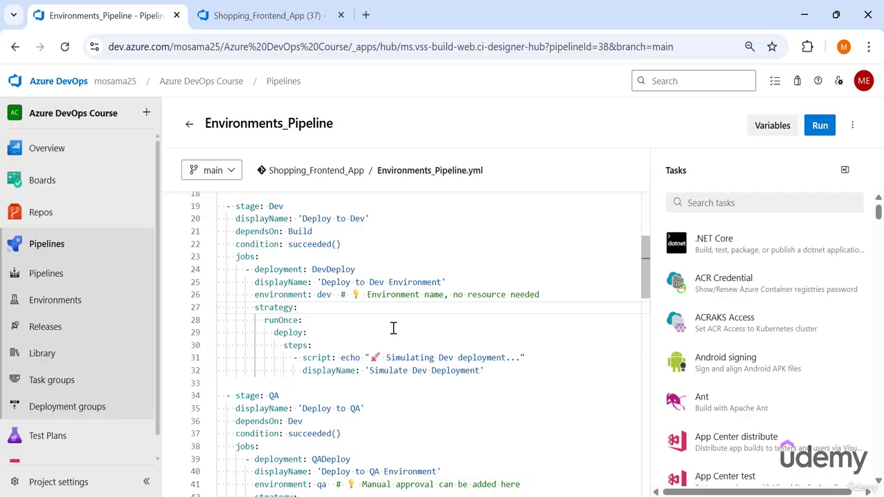
{"action": "left_click_drag", "start_coordinate": [333, 294], "coordinate": [254, 301]}
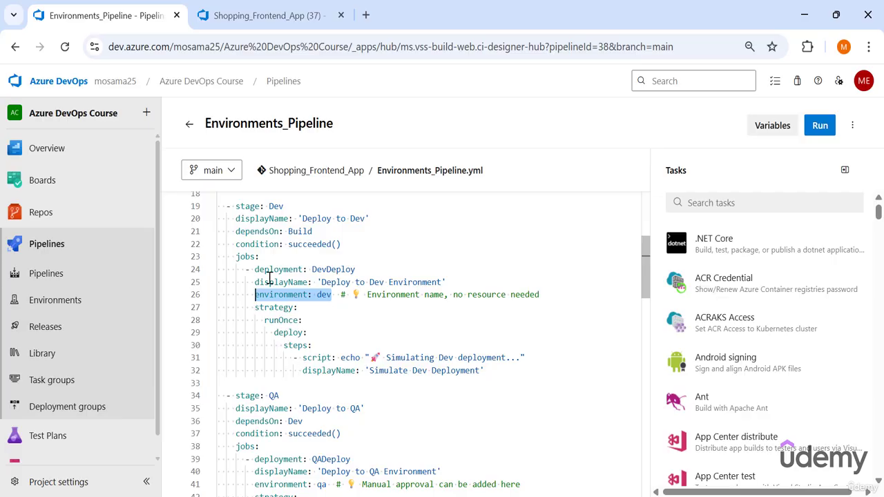
{"action": "left_click_drag", "start_coordinate": [484, 370], "coordinate": [201, 208]}
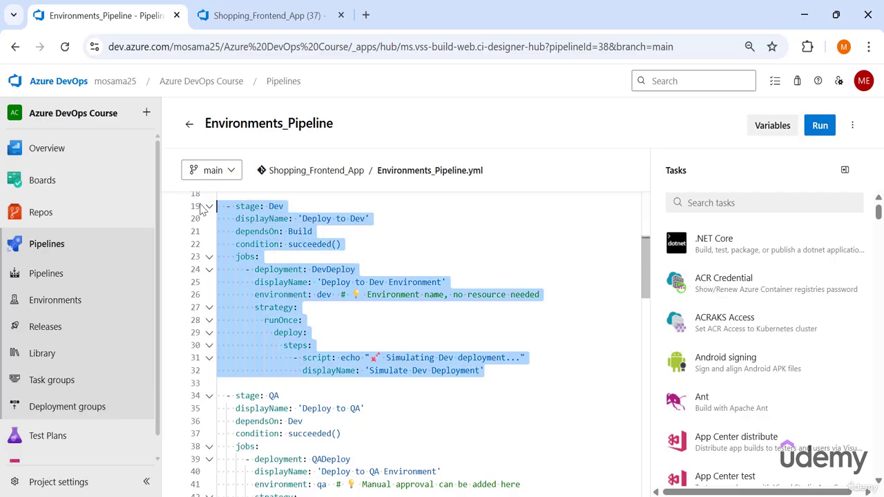
{"action": "left_click", "coordinate": [240, 281]}
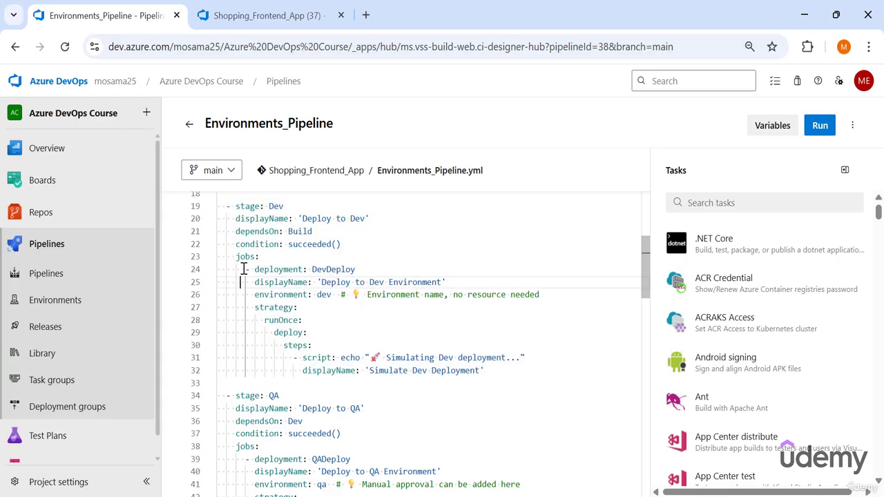
{"action": "left_click_drag", "start_coordinate": [484, 371], "coordinate": [216, 207]}
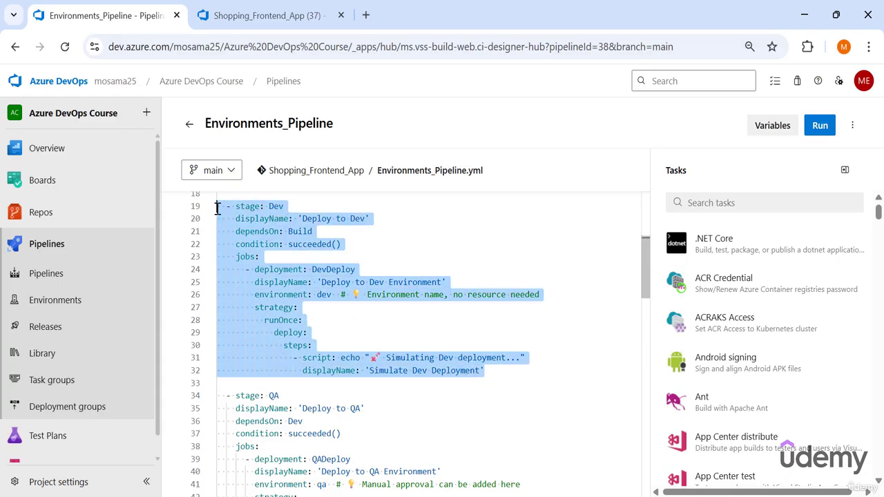
Step: Review the QA stage of the YAML, including its QADeploy deployment job and qa environment
{"action": "scroll", "coordinate": [222, 216], "scroll_direction": "down", "scroll_amount": 4}
{"action": "left_click_drag", "start_coordinate": [480, 414], "coordinate": [200, 250]}
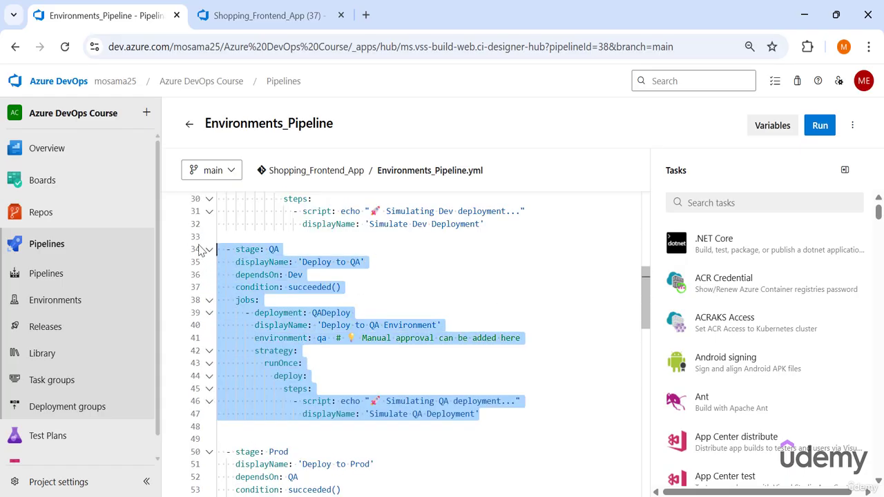
{"action": "left_click", "coordinate": [244, 287]}
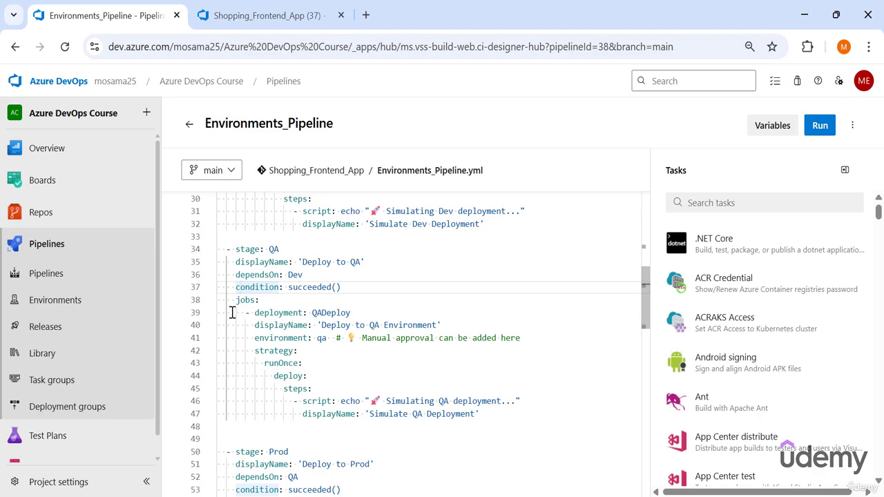
{"action": "left_click_drag", "start_coordinate": [232, 312], "coordinate": [325, 314]}
{"action": "left_click_drag", "start_coordinate": [252, 337], "coordinate": [337, 343]}
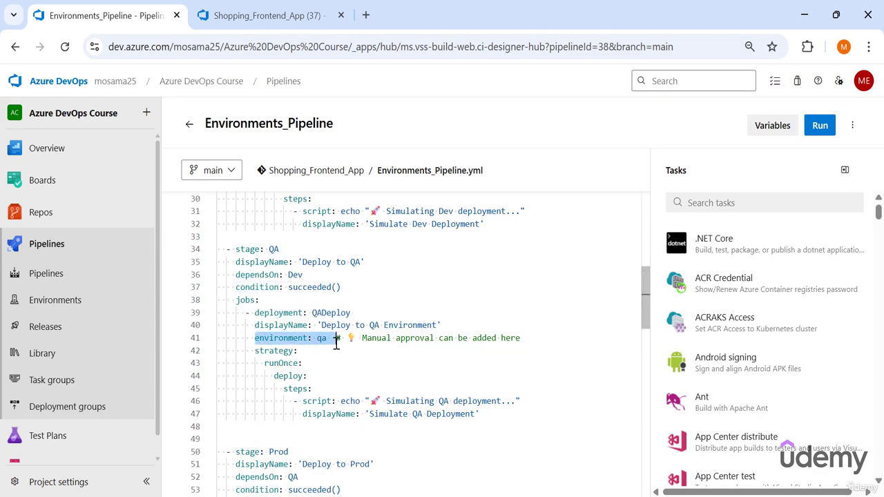
Step: Review the Prod stage of the YAML, including its ProdDeploy deployment job, prod environment and echo script
{"action": "scroll", "coordinate": [299, 364], "scroll_direction": "down", "scroll_amount": 5}
{"action": "left_click_drag", "start_coordinate": [318, 271], "coordinate": [227, 269]}
{"action": "left_click_drag", "start_coordinate": [233, 332], "coordinate": [322, 346]}
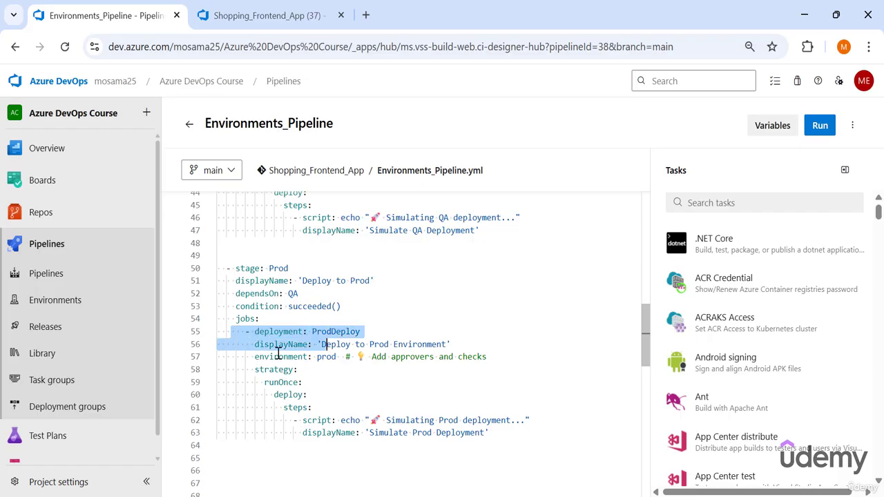
{"action": "left_click_drag", "start_coordinate": [254, 357], "coordinate": [428, 435]}
{"action": "left_click", "coordinate": [428, 436]}
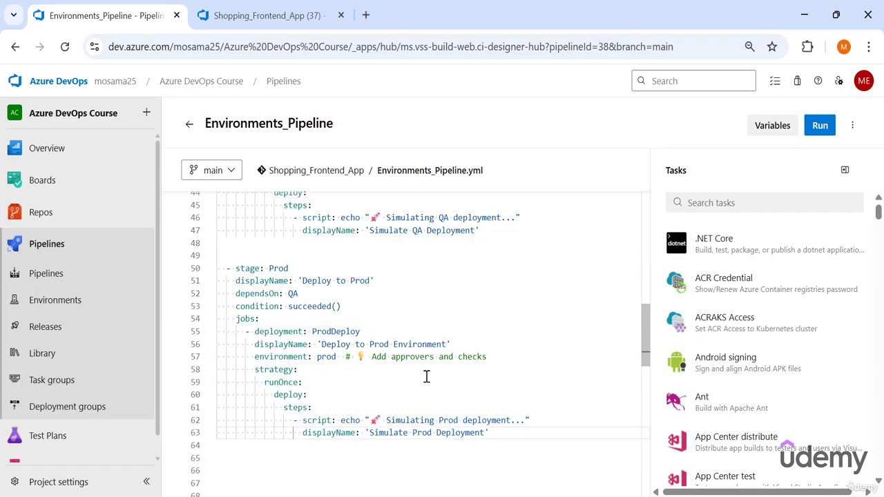
{"action": "scroll", "coordinate": [426, 375], "scroll_direction": "up", "scroll_amount": 5}
{"action": "scroll", "coordinate": [426, 375], "scroll_direction": "down", "scroll_amount": 5}
{"action": "scroll", "coordinate": [425, 375], "scroll_direction": "down", "scroll_amount": 2}
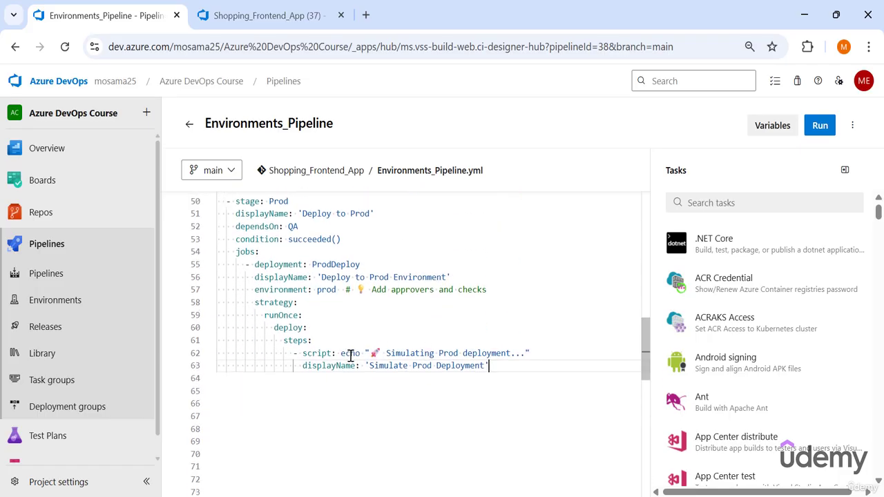
{"action": "left_click_drag", "start_coordinate": [344, 354], "coordinate": [484, 366]}
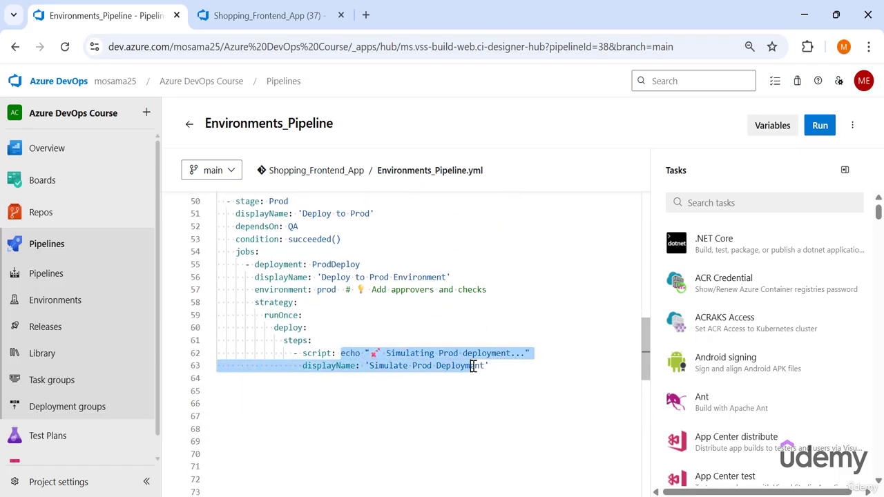
Step: Run Environments_Pipeline on the main branch with its stages as configured
{"action": "left_click", "coordinate": [821, 130]}
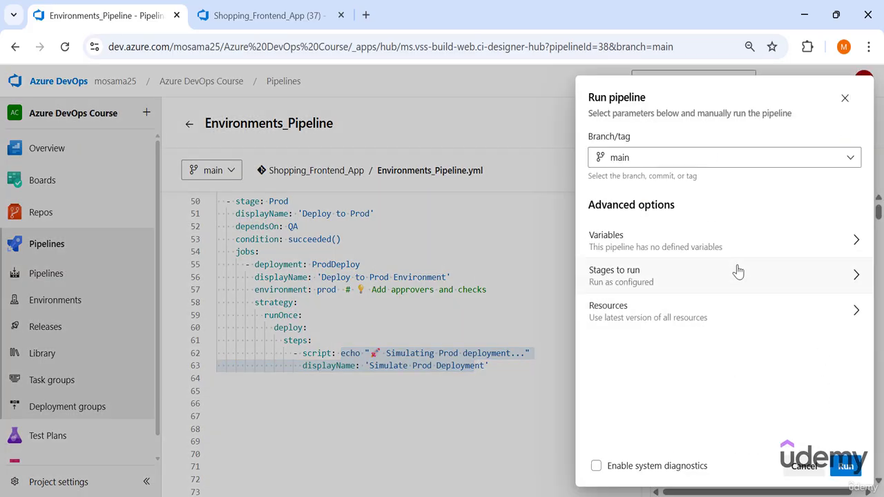
{"action": "left_click", "coordinate": [846, 464]}
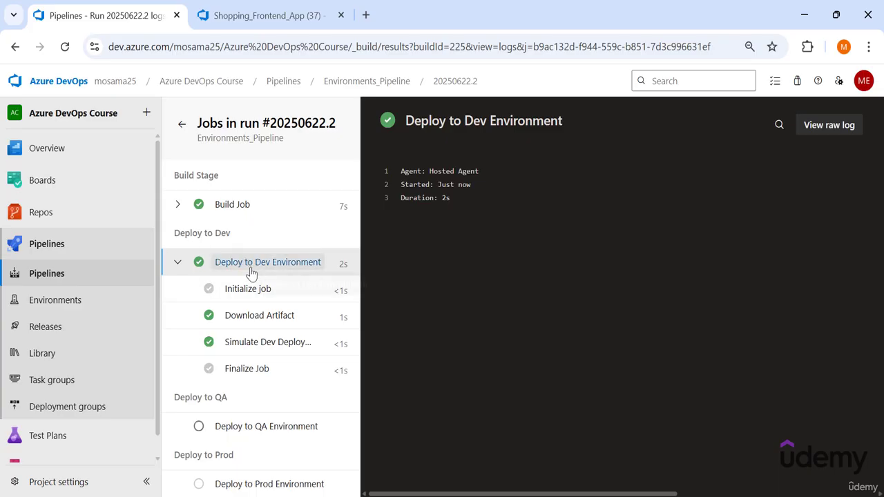
Step: Inspect the Dev job's Download Artifact log and the Build Job's PublishPipelineArtifact log in the pipeline run
{"action": "left_click", "coordinate": [254, 319]}
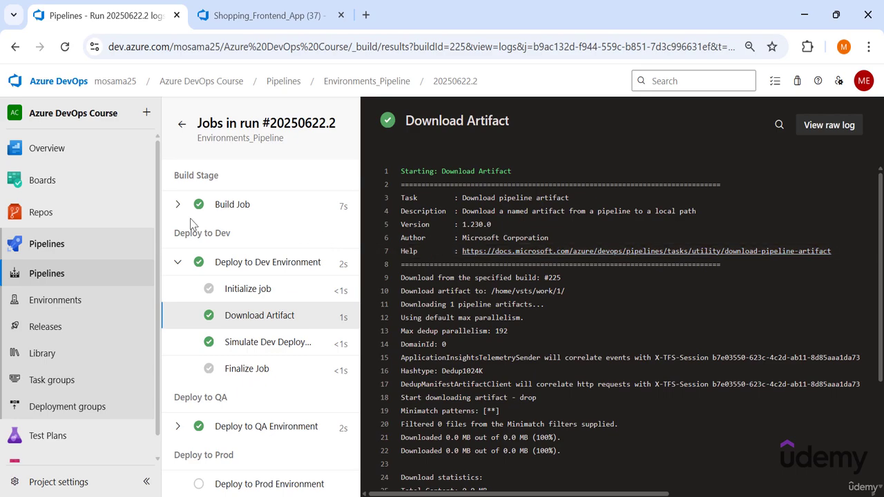
{"action": "left_click", "coordinate": [177, 204]}
{"action": "scroll", "coordinate": [267, 282], "scroll_direction": "down", "scroll_amount": 2}
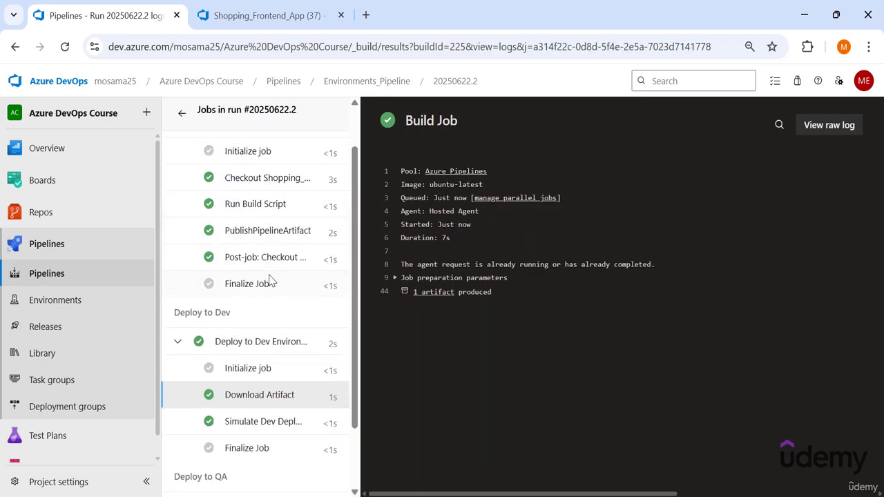
{"action": "scroll", "coordinate": [312, 367], "scroll_direction": "up", "scroll_amount": 2}
{"action": "scroll", "coordinate": [289, 334], "scroll_direction": "down", "scroll_amount": 3}
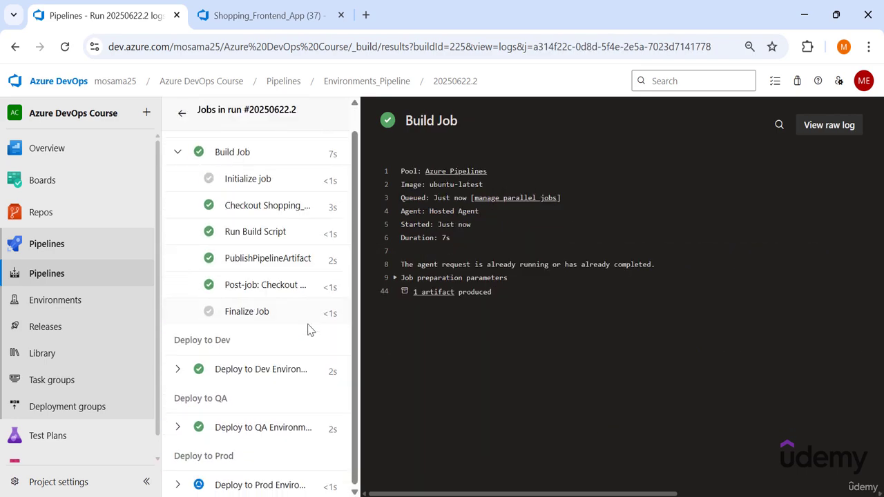
{"action": "left_click", "coordinate": [253, 259]}
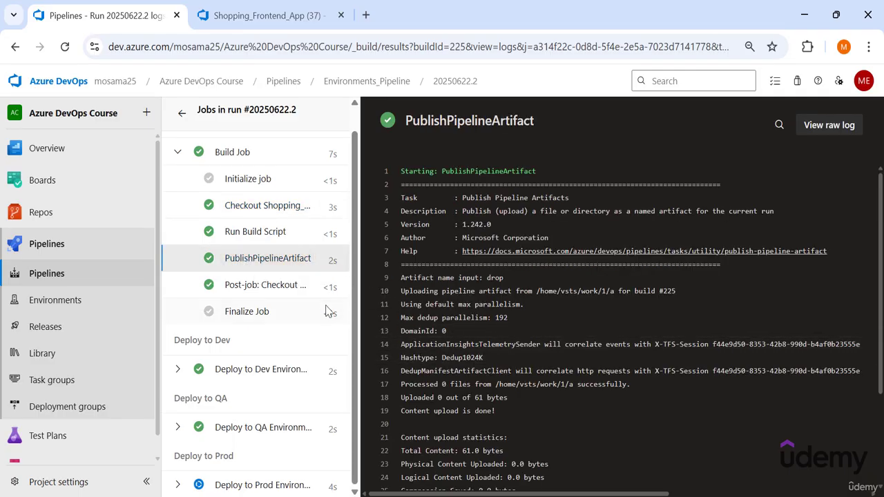
Step: Compare the Download Artifact logs of the Deploy to Dev Environment and Deploy to QA Environment jobs
{"action": "left_click", "coordinate": [179, 370]}
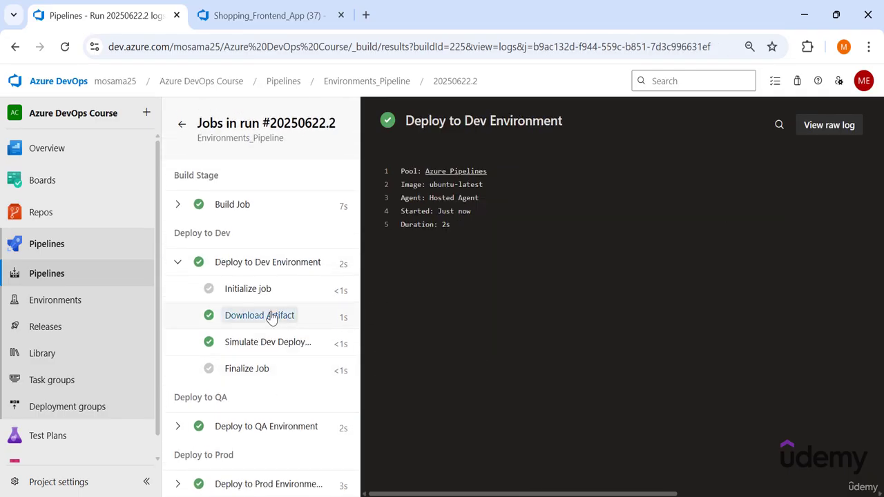
{"action": "left_click", "coordinate": [247, 318]}
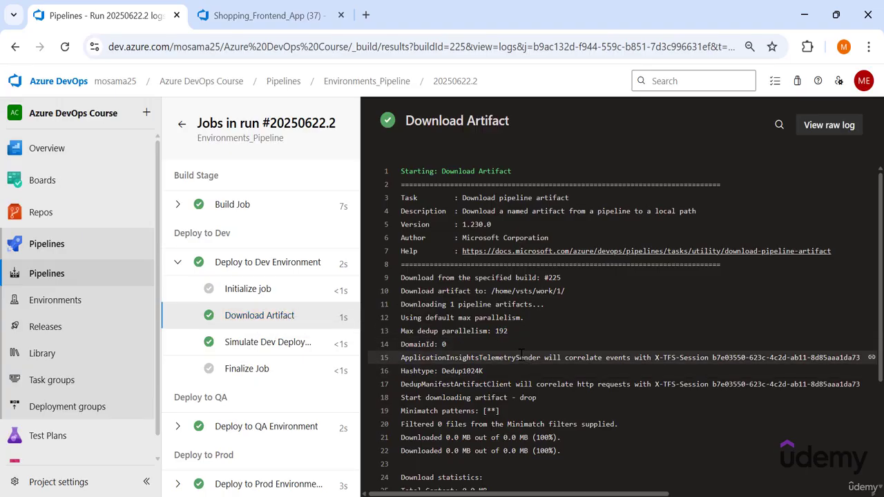
{"action": "left_click_drag", "start_coordinate": [535, 305], "coordinate": [398, 304]}
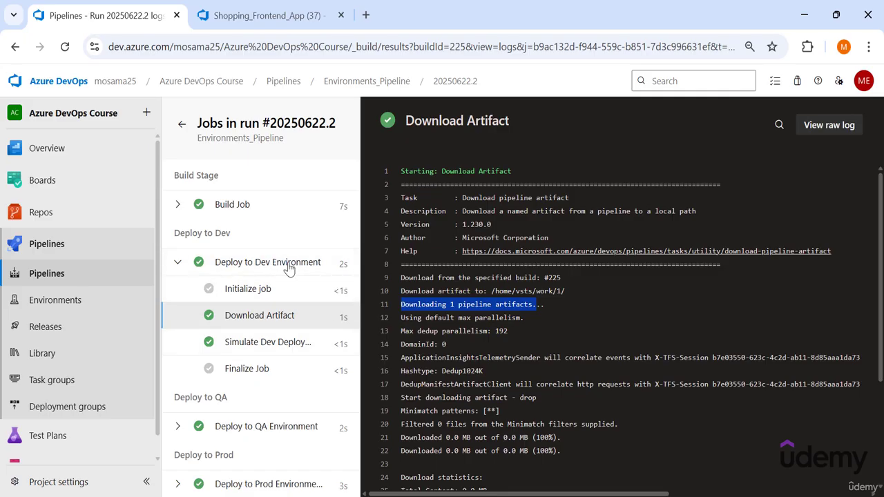
{"action": "left_click", "coordinate": [178, 427]}
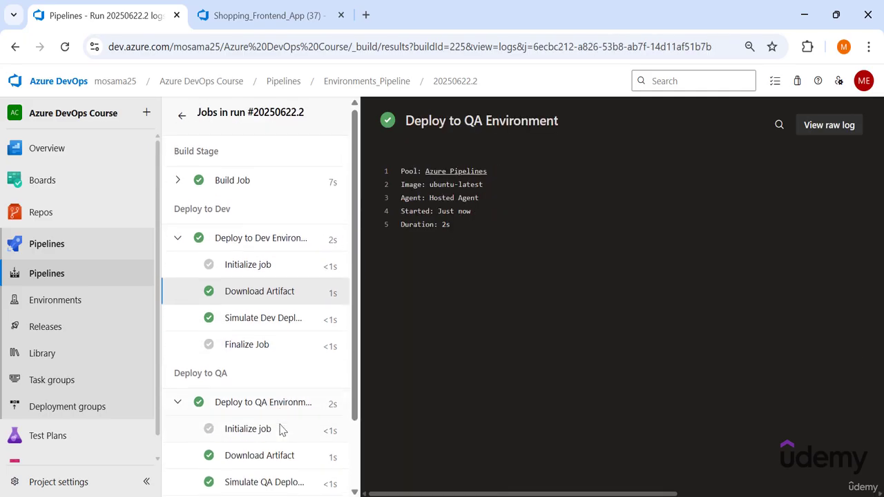
{"action": "scroll", "coordinate": [350, 352], "scroll_direction": "down", "scroll_amount": 2}
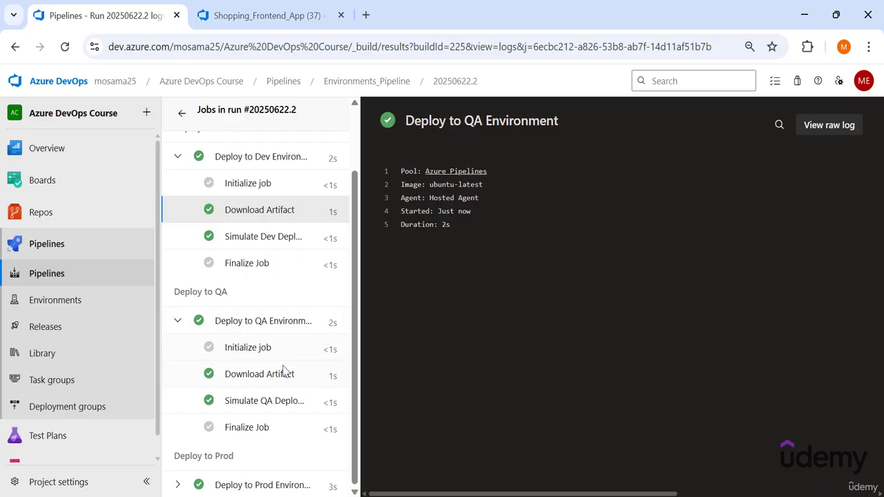
{"action": "left_click", "coordinate": [283, 373]}
{"action": "scroll", "coordinate": [256, 311], "scroll_direction": "up", "scroll_amount": 3}
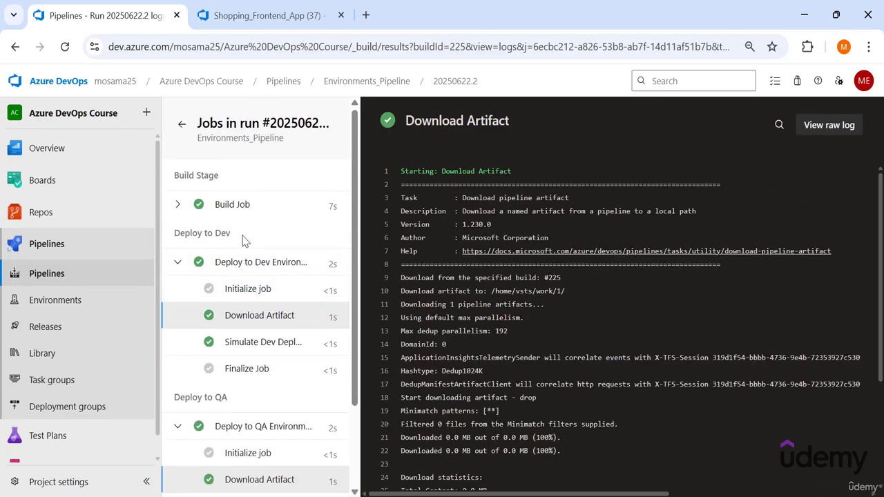
{"action": "scroll", "coordinate": [306, 391], "scroll_direction": "down", "scroll_amount": 2}
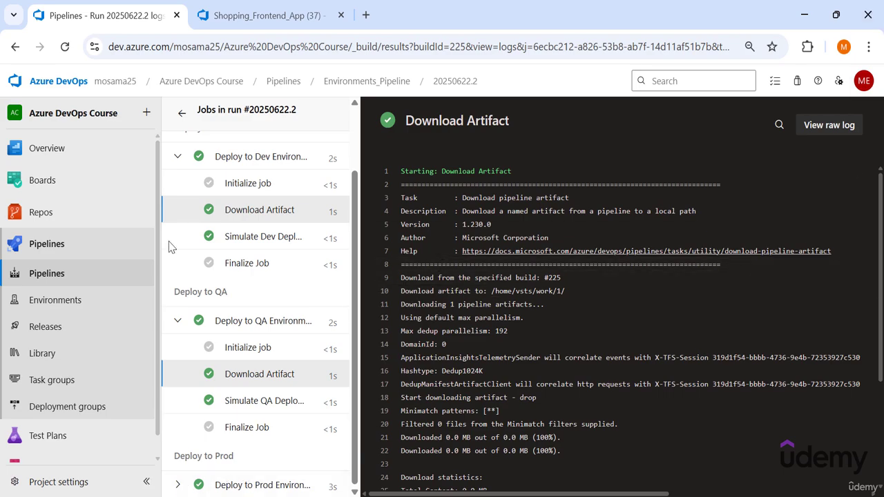
Step: Open the dev environment from the project's environments list to view its deployment history
{"action": "left_click", "coordinate": [70, 306]}
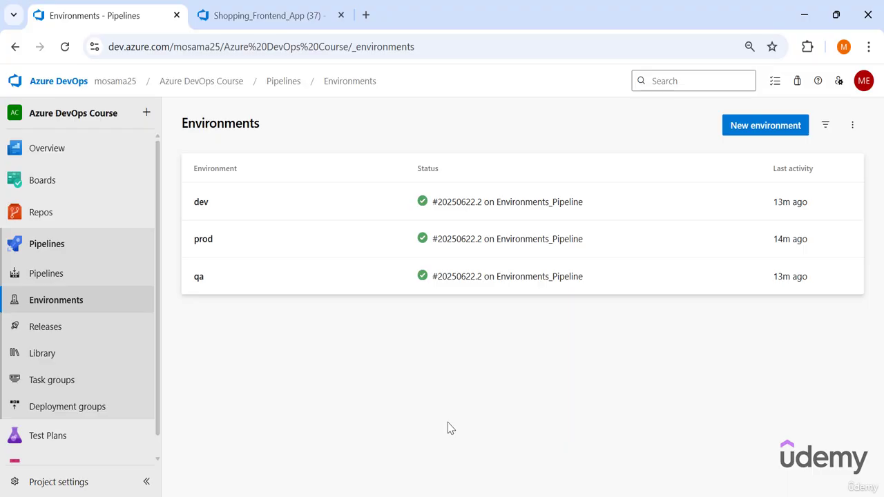
{"action": "left_click", "coordinate": [209, 219]}
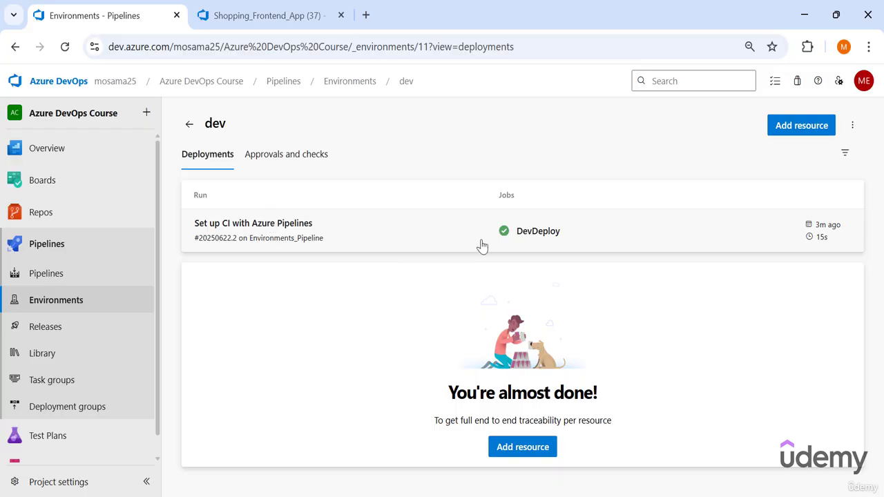
Step: Open the dev environment's latest deployment and review its jobs, changes and linked work items, including the newest commit
{"action": "left_click", "coordinate": [256, 223]}
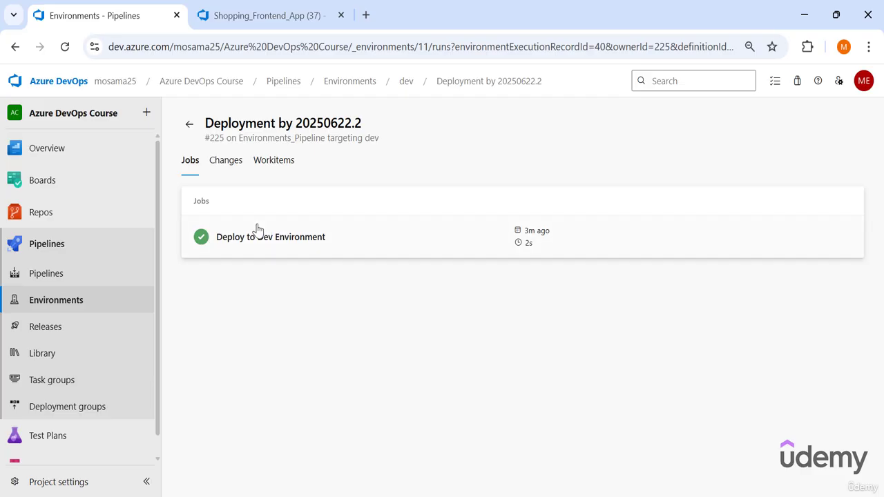
{"action": "left_click", "coordinate": [222, 166]}
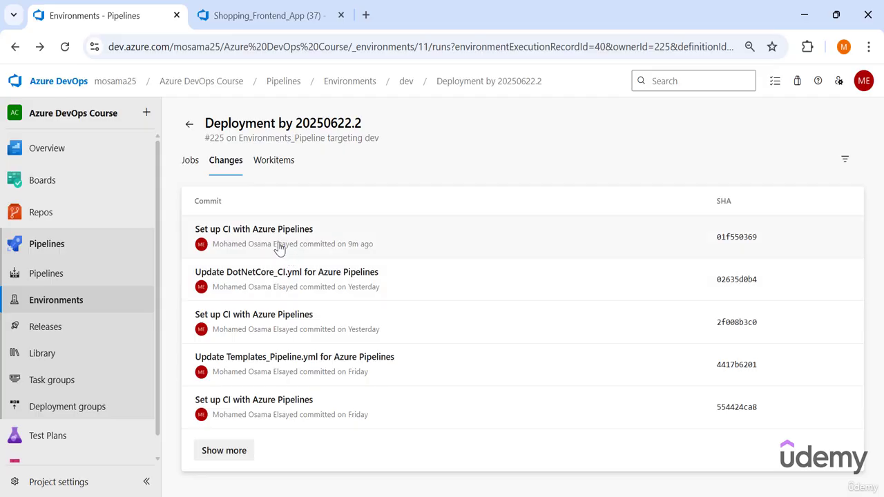
{"action": "left_click", "coordinate": [266, 232]}
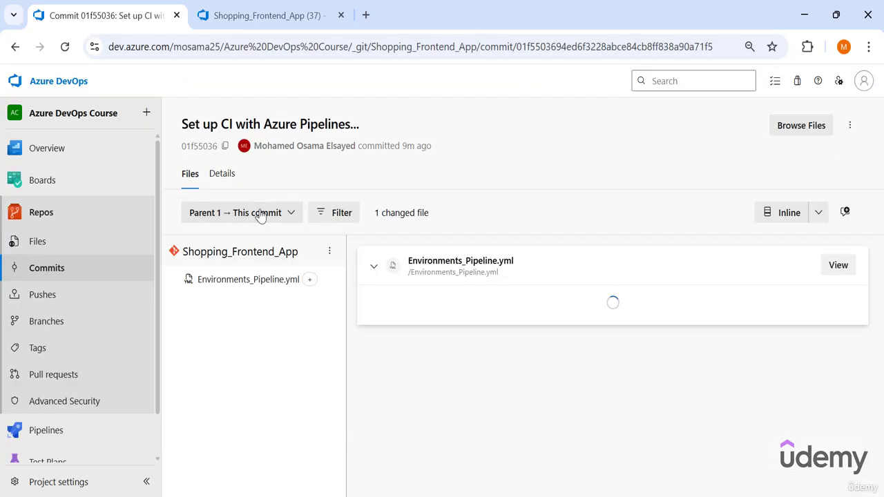
{"action": "key", "text": "alt+Left"}
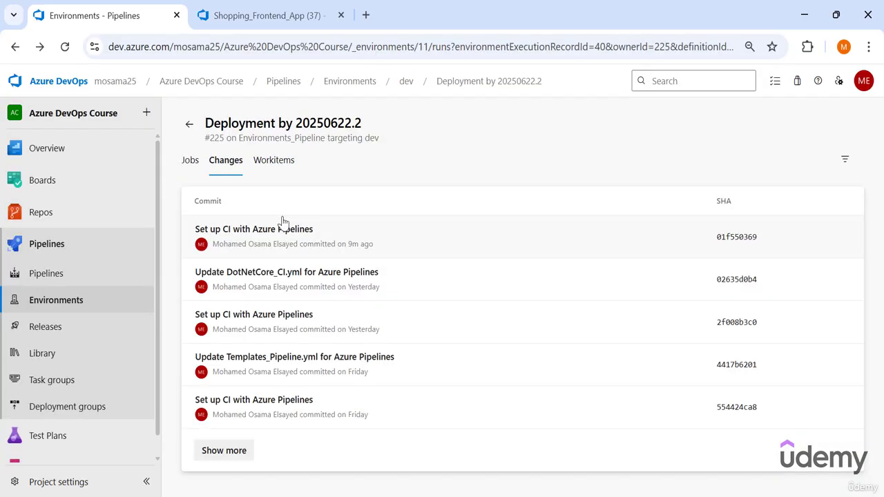
{"action": "left_click", "coordinate": [266, 170]}
{"action": "left_click_drag", "start_coordinate": [191, 218], "coordinate": [286, 235]}
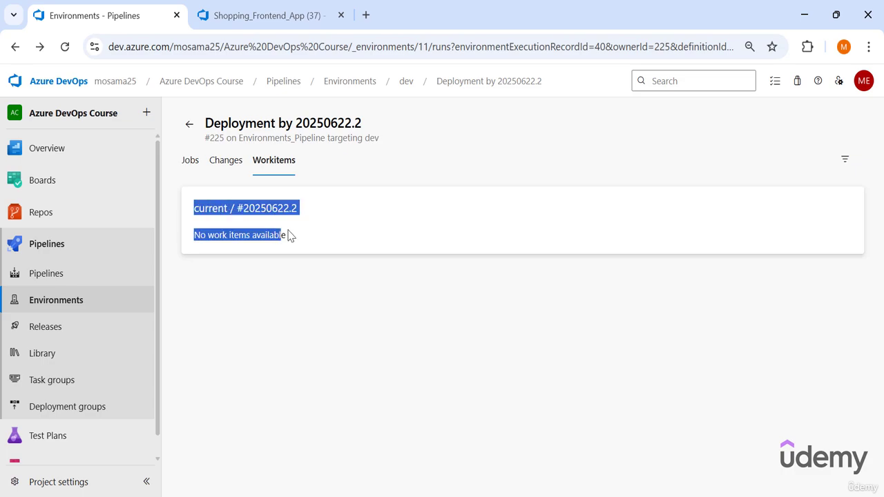
{"action": "left_click", "coordinate": [189, 166]}
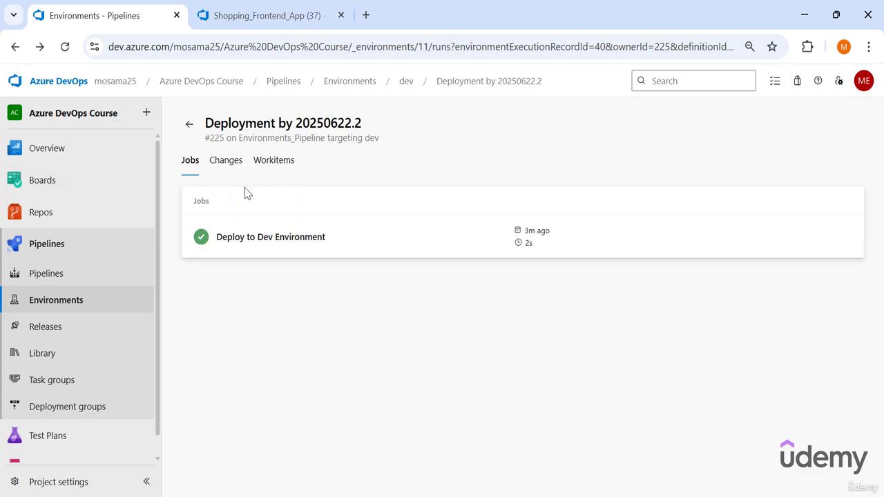
{"action": "left_click", "coordinate": [222, 169]}
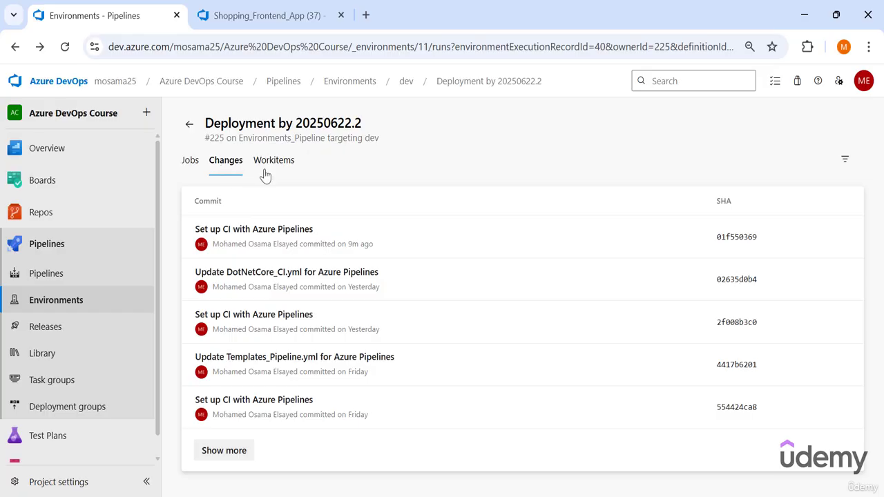
{"action": "left_click", "coordinate": [265, 172]}
{"action": "left_click", "coordinate": [190, 160]}
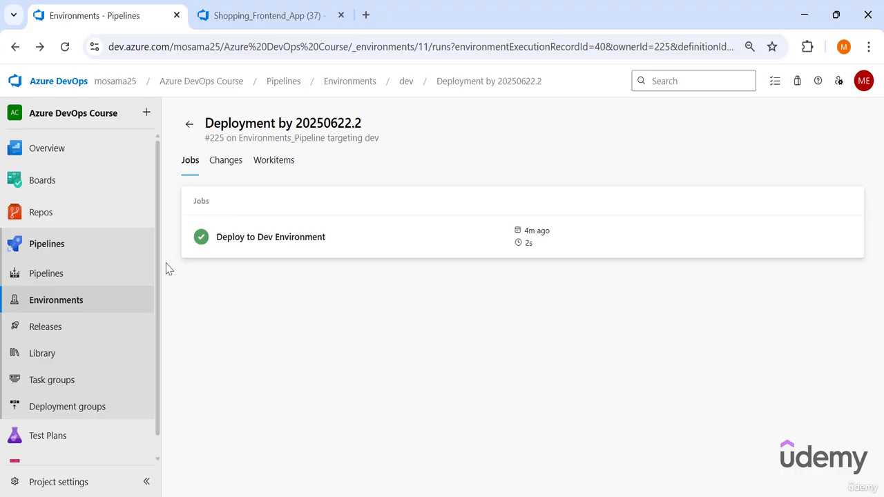
Step: Insert a UAT stage before Prod in Environments_Pipeline.yml, depending on QA, with a UATDeploy deployment job targeting the uat environment
{"action": "scroll", "coordinate": [158, 270], "scroll_direction": "down", "scroll_amount": 1}
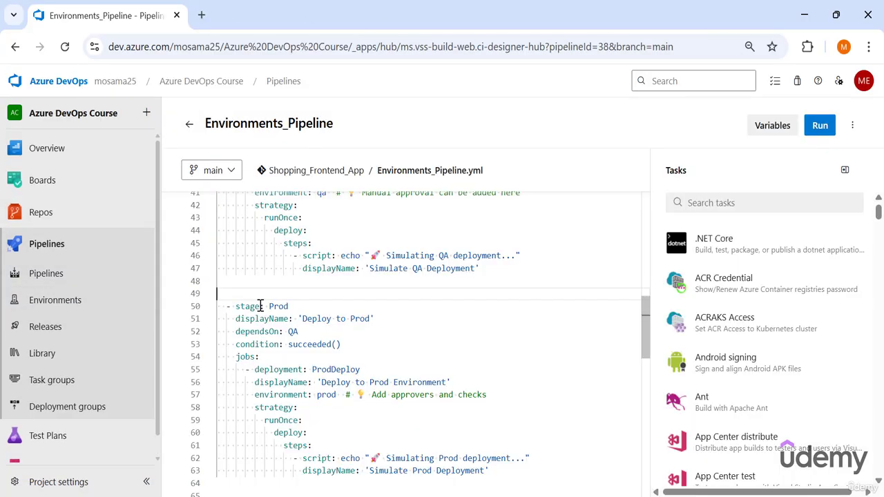
{"action": "key", "text": "ctrl+space"}
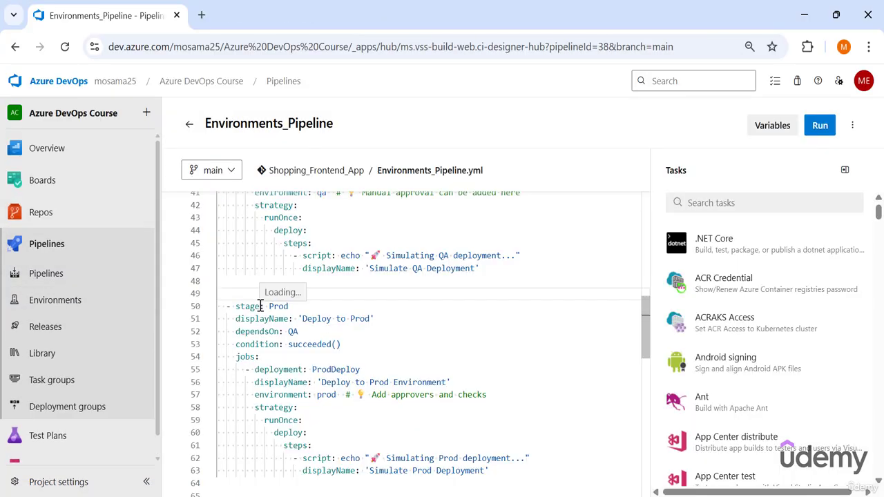
{"action": "key", "text": "Return"}
{"action": "key", "text": "Up"}
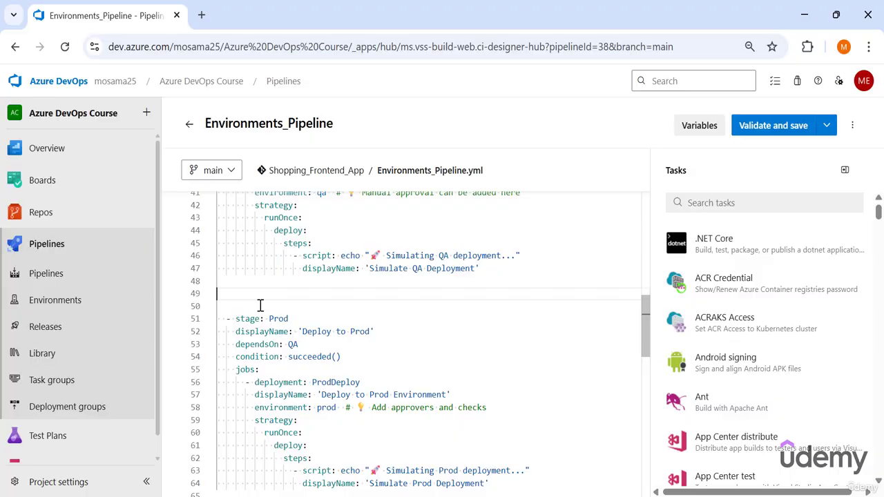
{"action": "type", "text": "- stage: UAT     displayName: 'Deploy to UAT'     dependsOn: QA     condition: succeeded()     jobs:       - deployment: UATDeploy         displayName: 'Deploy to UAT Environment'         environment: uat  # 💡 Add approvers and checks         strategy:           runOnce:             deploy:               steps:                 - script: echo \"🚀 Simulating uat deployment...\"                   displayName: 'Simulate Uat Deployment'"}
{"action": "left_click_drag", "start_coordinate": [310, 221], "coordinate": [226, 224]}
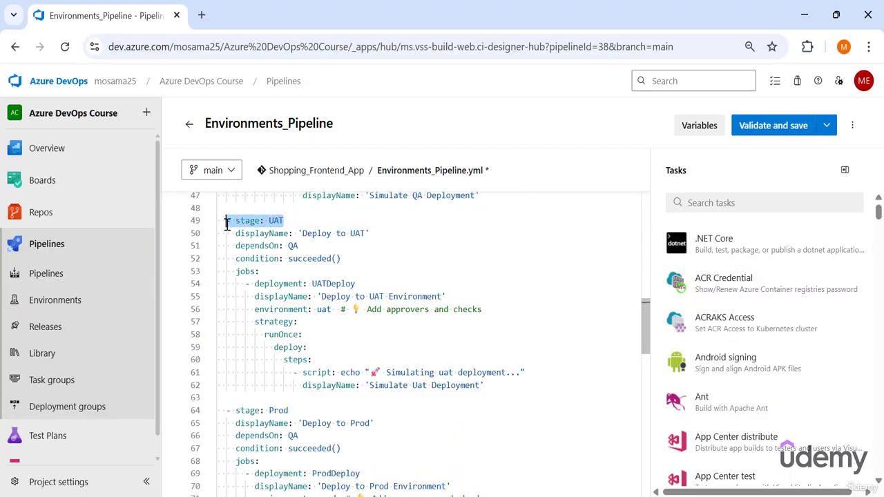
{"action": "left_click", "coordinate": [296, 246]}
Step: Make the Prod stage depend on UAT
{"action": "scroll", "coordinate": [294, 256], "scroll_direction": "down", "scroll_amount": 2}
{"action": "left_click", "coordinate": [308, 361]}
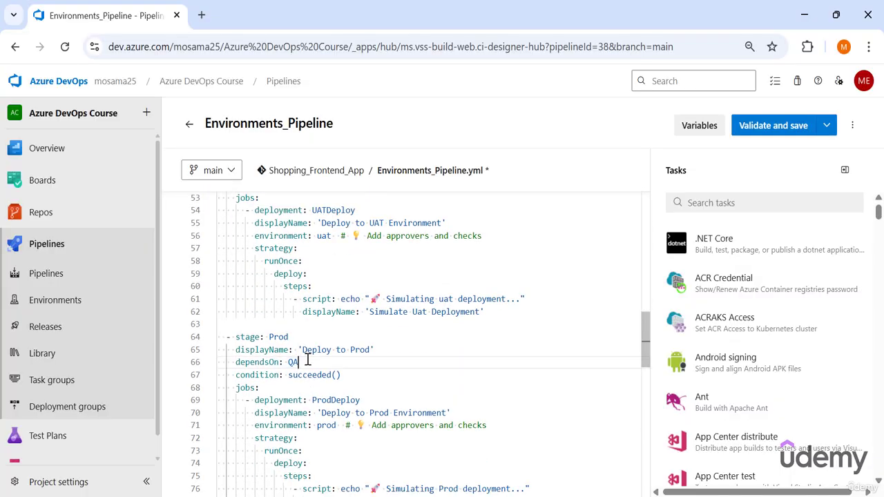
{"action": "double_click", "coordinate": [308, 361]}
{"action": "key", "text": "BackSpace"}
{"action": "scroll", "coordinate": [329, 359], "scroll_direction": "up", "scroll_amount": 2}
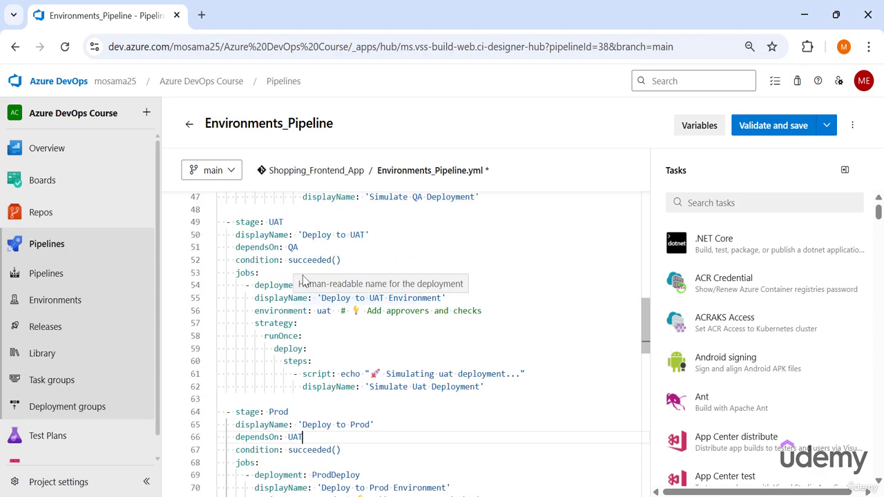
Step: Check the UAT stage's environment name against the project's environments list, opened in a separate browser tab
{"action": "left_click_drag", "start_coordinate": [230, 221], "coordinate": [283, 222]}
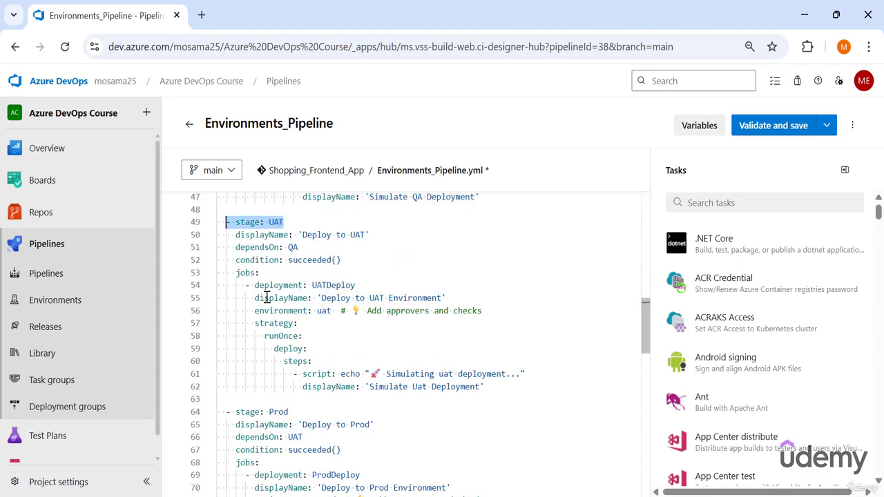
{"action": "left_click_drag", "start_coordinate": [251, 311], "coordinate": [330, 311]}
{"action": "right_click", "coordinate": [104, 299]}
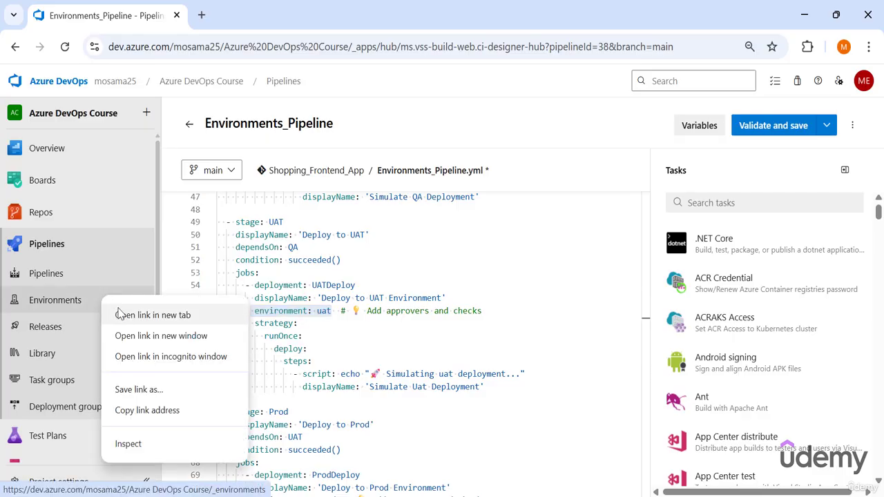
{"action": "left_click", "coordinate": [124, 311]}
{"action": "left_click", "coordinate": [297, 19]}
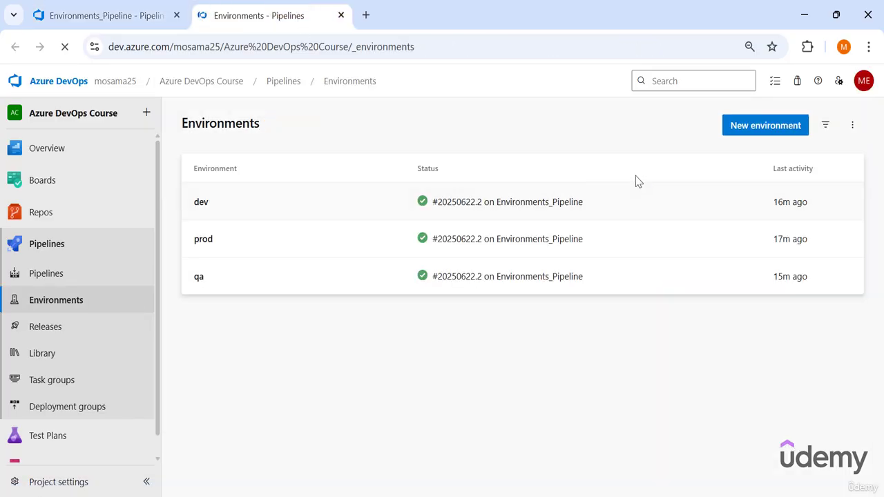
{"action": "left_click", "coordinate": [104, 16]}
Step: Review the new UAT stage, validate the pipeline YAML and save it
{"action": "double_click", "coordinate": [345, 286]}
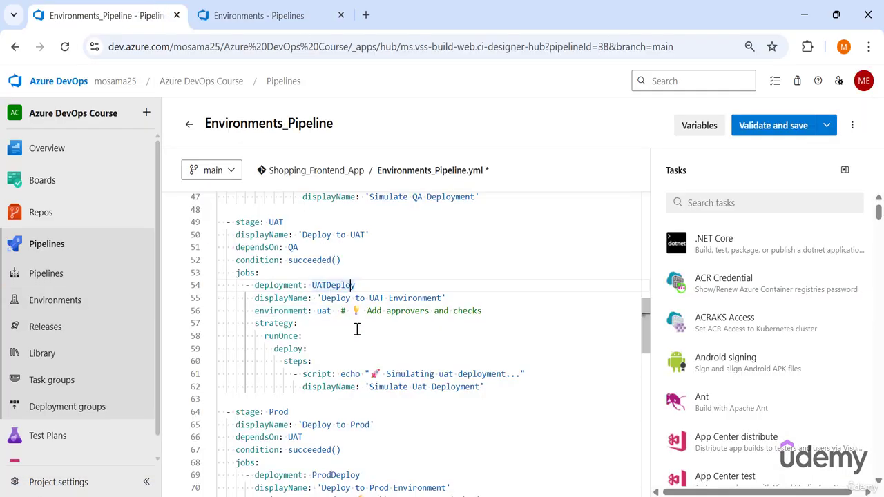
{"action": "key", "text": "Up"}
{"action": "key", "text": "Up"}
{"action": "key", "text": "Up"}
{"action": "left_click_drag", "start_coordinate": [332, 311], "coordinate": [312, 312]}
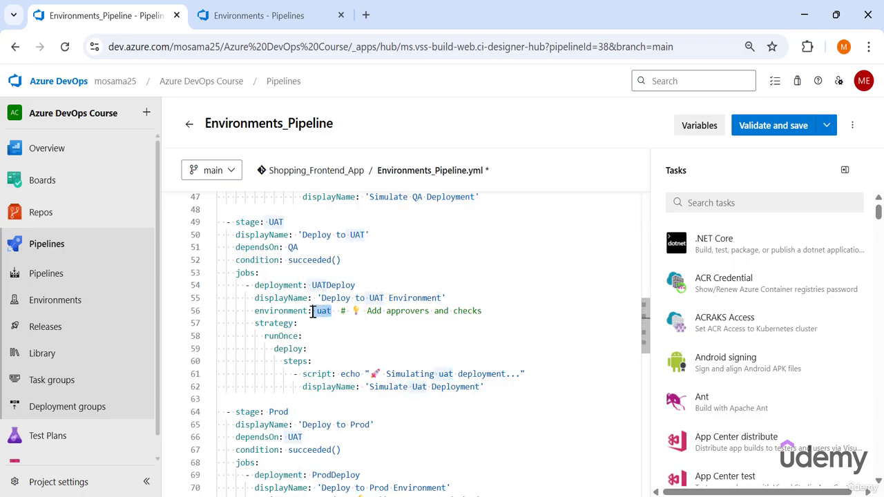
{"action": "left_click_drag", "start_coordinate": [220, 226], "coordinate": [501, 392]}
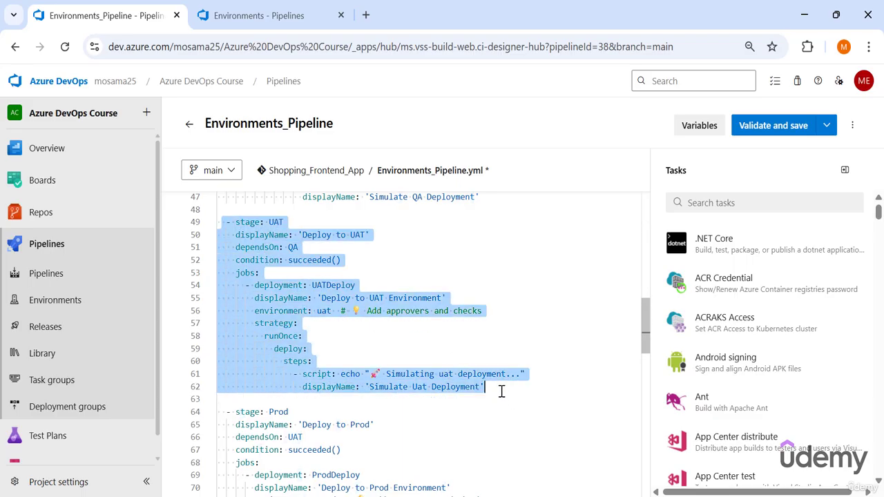
{"action": "left_click", "coordinate": [502, 390]}
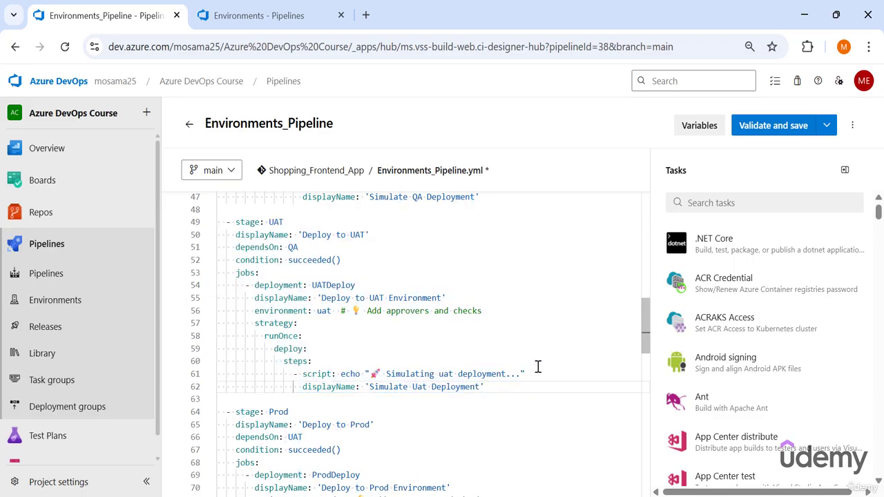
{"action": "left_click", "coordinate": [774, 126]}
{"action": "left_click", "coordinate": [847, 459]}
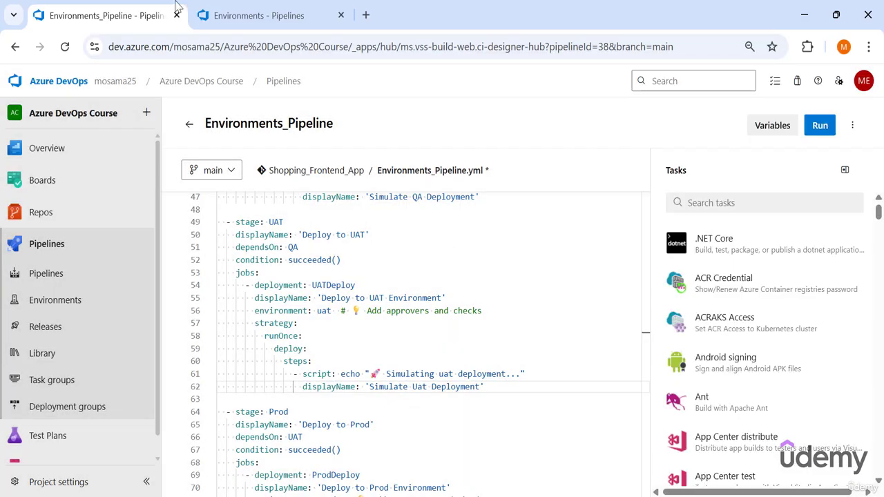
Step: Refresh the environments list and compare it with the environment setting in the pipeline's UAT stage
{"action": "left_click", "coordinate": [228, 8]}
{"action": "left_click", "coordinate": [64, 47]}
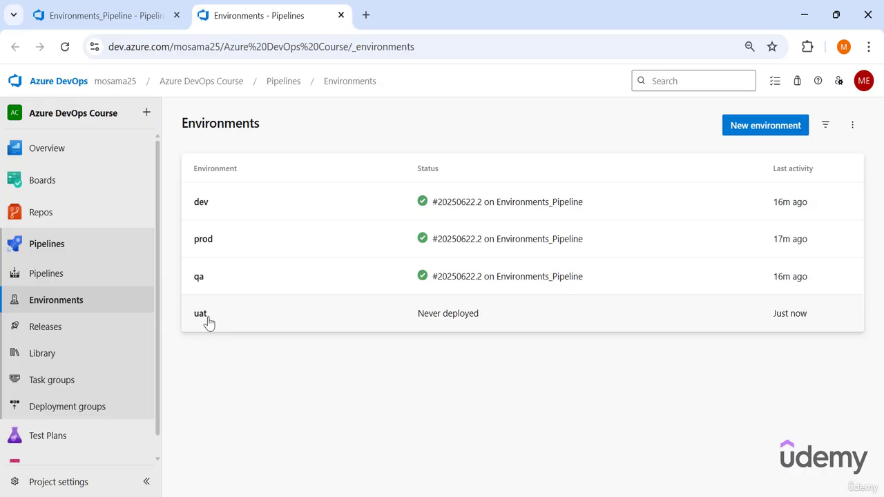
{"action": "left_click", "coordinate": [104, 15]}
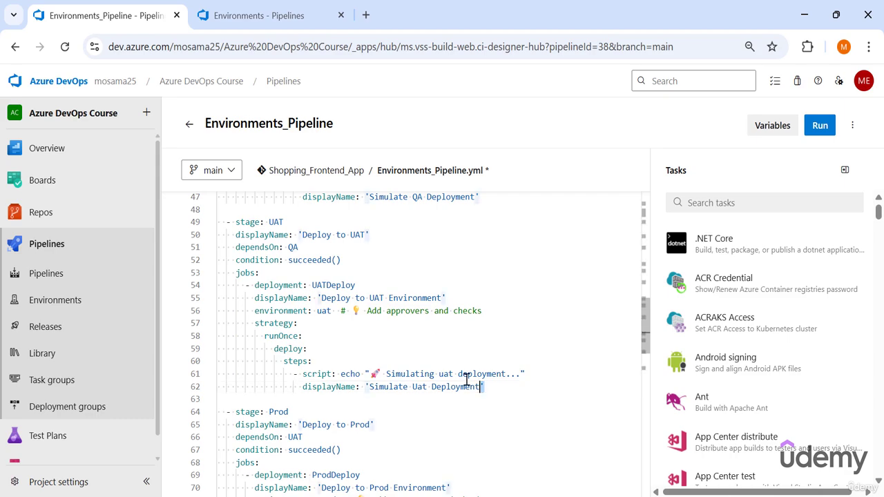
{"action": "left_click_drag", "start_coordinate": [485, 387], "coordinate": [207, 227]}
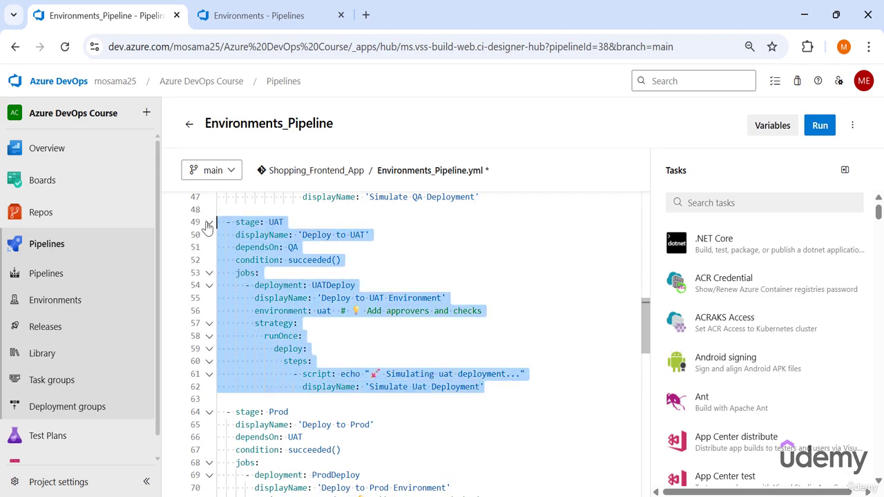
{"action": "left_click", "coordinate": [331, 311]}
{"action": "left_click_drag", "start_coordinate": [331, 311], "coordinate": [278, 297]}
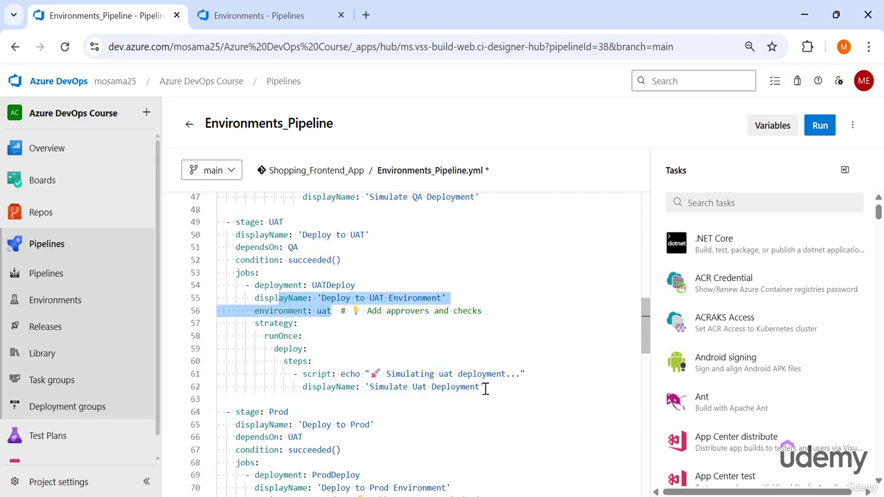
{"action": "left_click_drag", "start_coordinate": [484, 389], "coordinate": [192, 223]}
Step: Grant all pipelines open access to the uat environment in its security settings, and return to the environments list
{"action": "left_click", "coordinate": [228, 8]}
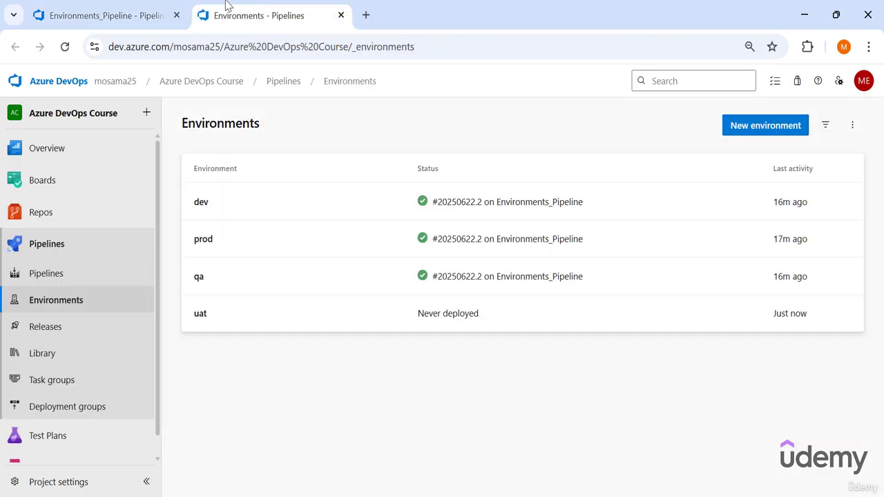
{"action": "left_click", "coordinate": [206, 316]}
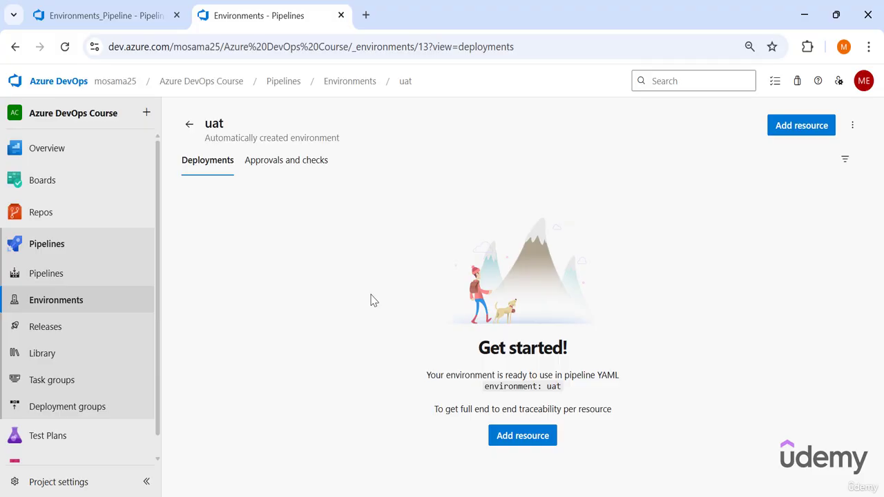
{"action": "left_click", "coordinate": [853, 125]}
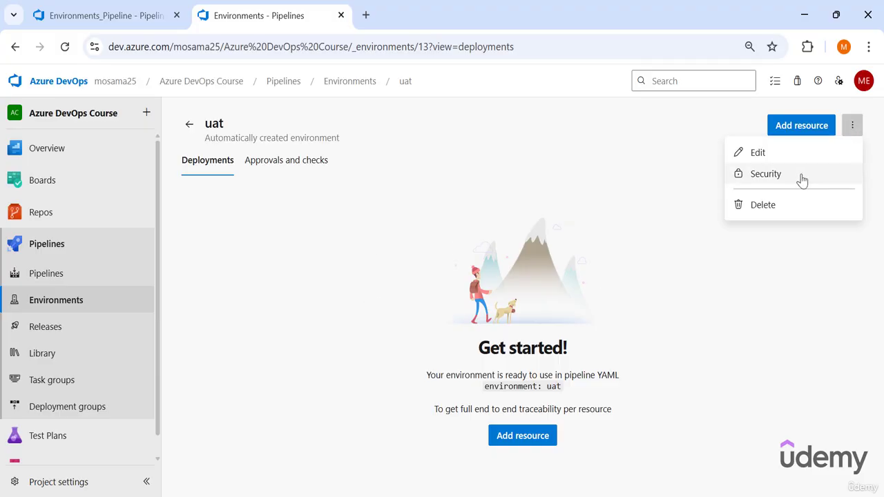
{"action": "left_click", "coordinate": [802, 179]}
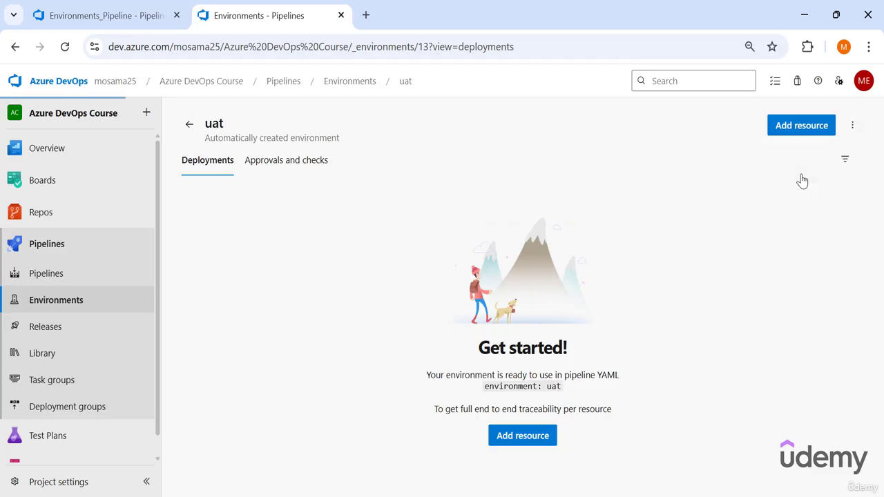
{"action": "scroll", "coordinate": [809, 359], "scroll_direction": "down", "scroll_amount": 2}
{"action": "left_click", "coordinate": [831, 319]}
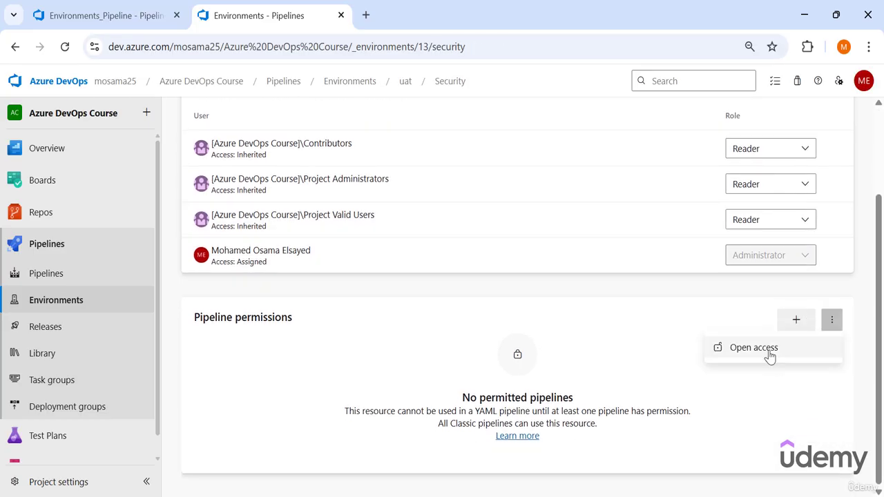
{"action": "left_click", "coordinate": [768, 355]}
{"action": "left_click", "coordinate": [572, 329]}
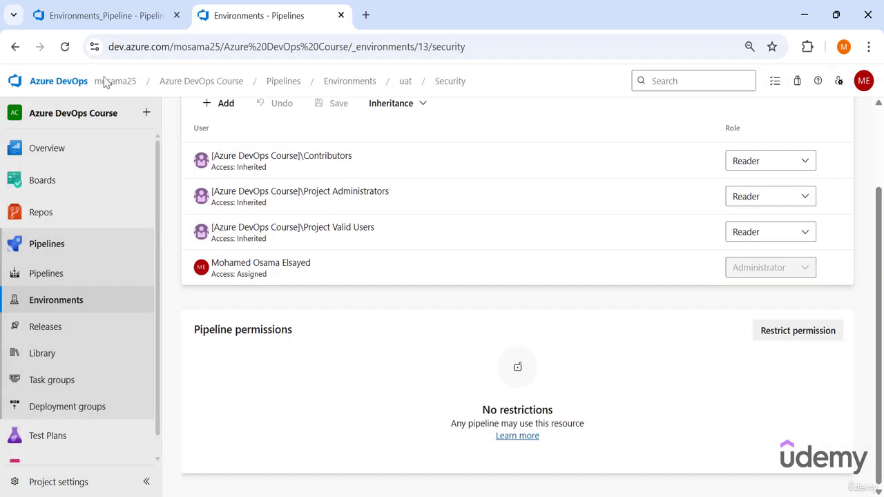
{"action": "key", "text": "alt+Left"}
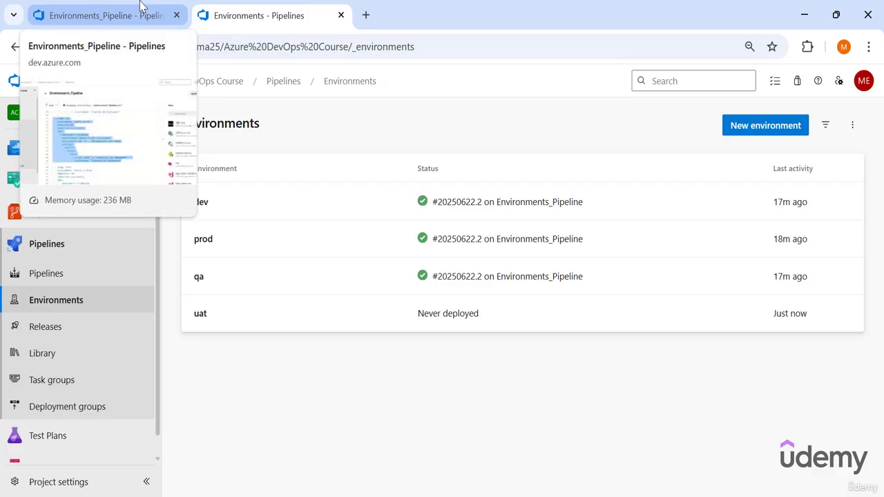
Step: Return to the Environments_Pipeline YAML and highlight the whole UAT stage for review
{"action": "left_click", "coordinate": [141, 7]}
{"action": "left_click", "coordinate": [300, 253]}
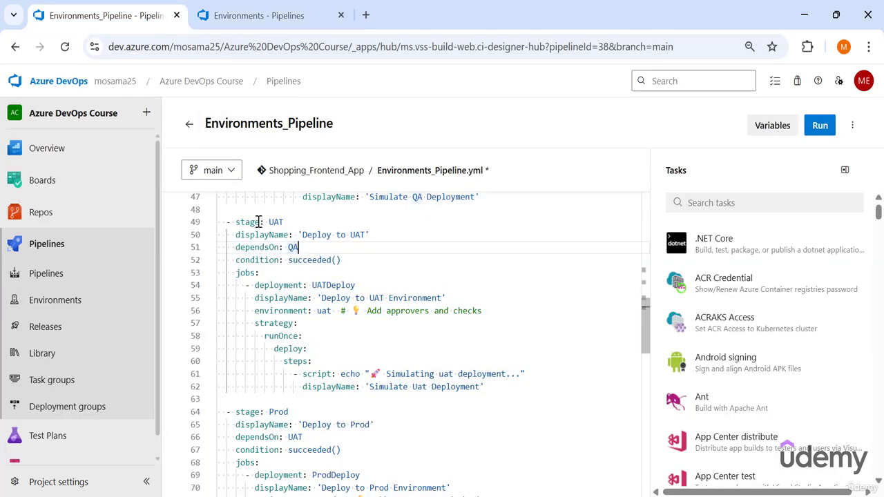
{"action": "mouse_move", "coordinate": [220, 222]}
{"action": "left_mouse_down"}
{"action": "mouse_move", "coordinate": [503, 386]}
{"action": "mouse_move", "coordinate": [237, 271]}
{"action": "mouse_move", "coordinate": [219, 222]}
{"action": "left_mouse_up"}
{"action": "left_click", "coordinate": [504, 387]}
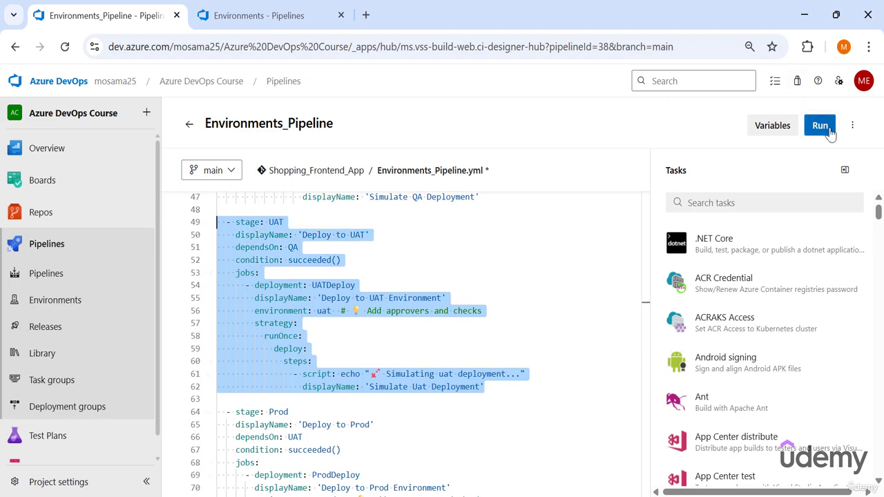
Step: Run Environments_Pipeline and review the jobs of all its stages, from build through prod, in the run
{"action": "left_click", "coordinate": [820, 125]}
{"action": "left_click", "coordinate": [847, 467]}
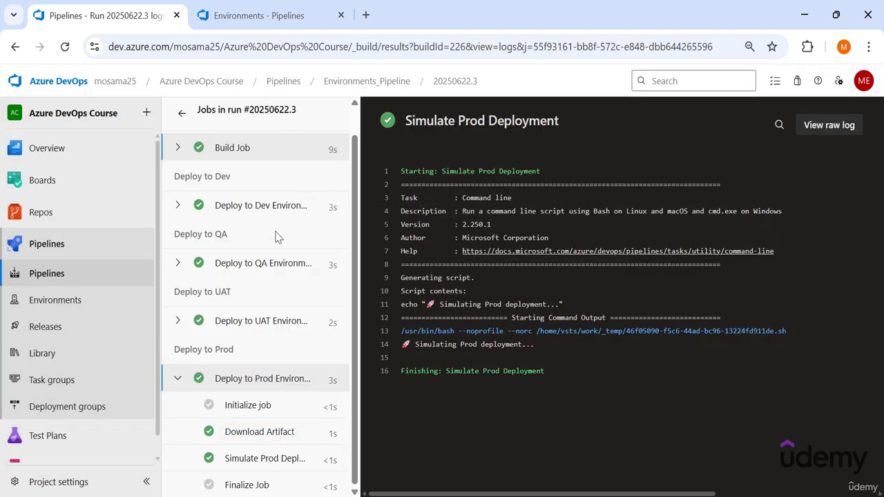
{"action": "scroll", "coordinate": [300, 304], "scroll_direction": "up", "scroll_amount": 2}
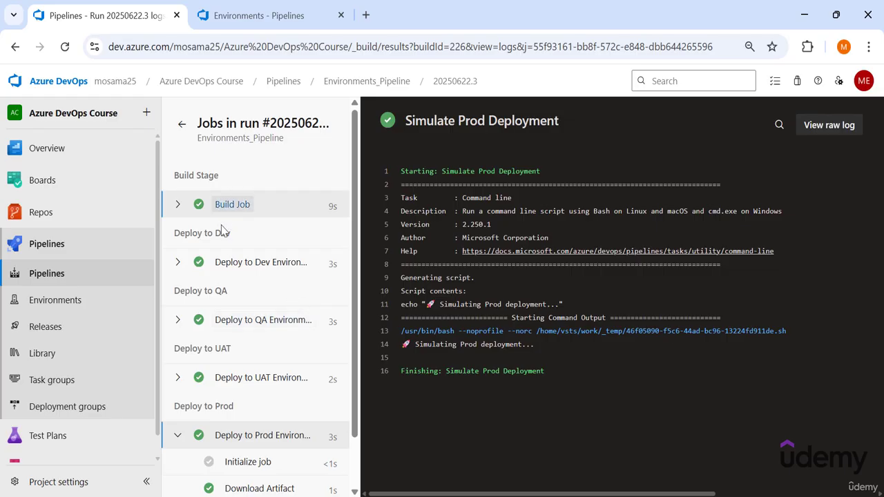
Step: Check the uat environment's deployment history and return to the environments list
{"action": "left_click", "coordinate": [243, 12]}
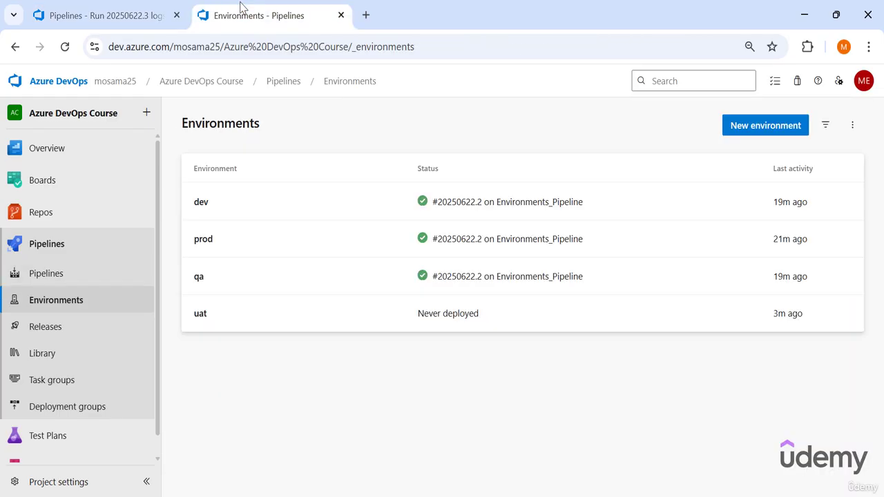
{"action": "left_click", "coordinate": [200, 311]}
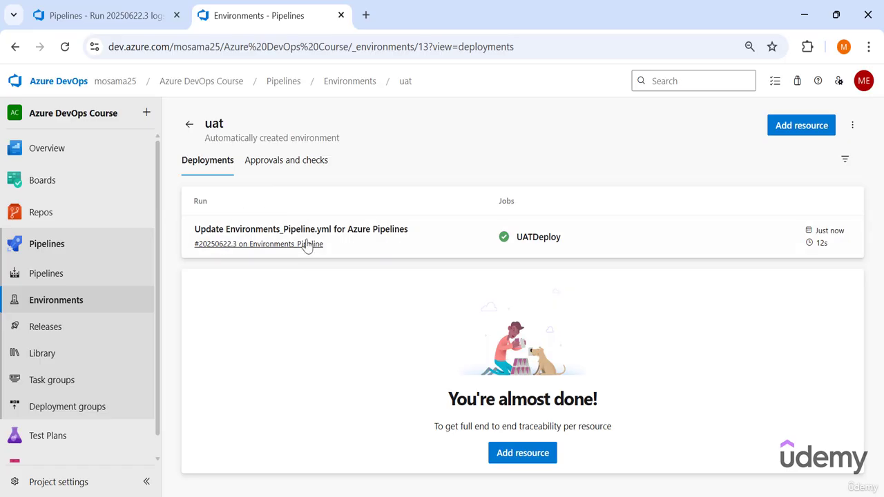
{"action": "left_click", "coordinate": [330, 85]}
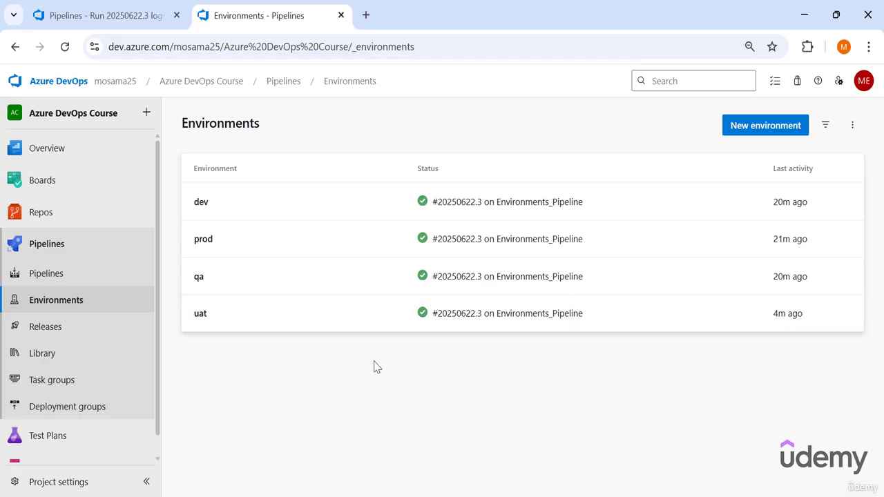
Step: Open the prod environment's approvals and checks and examine the available check types, including branch control, evaluate artifact and required template
{"action": "left_click", "coordinate": [208, 250]}
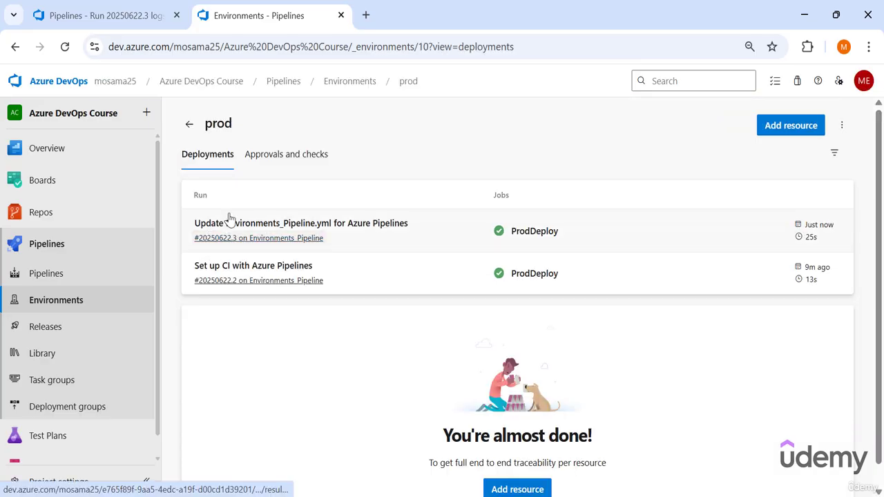
{"action": "left_click", "coordinate": [285, 159]}
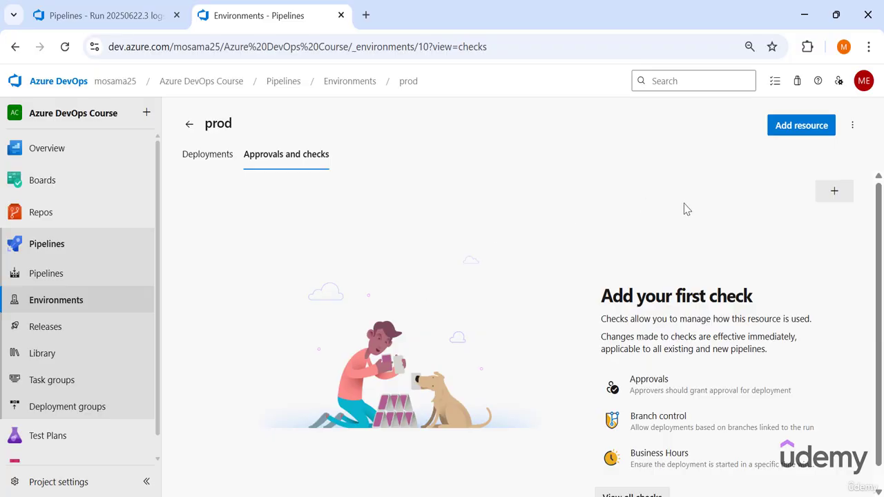
{"action": "left_click", "coordinate": [834, 192]}
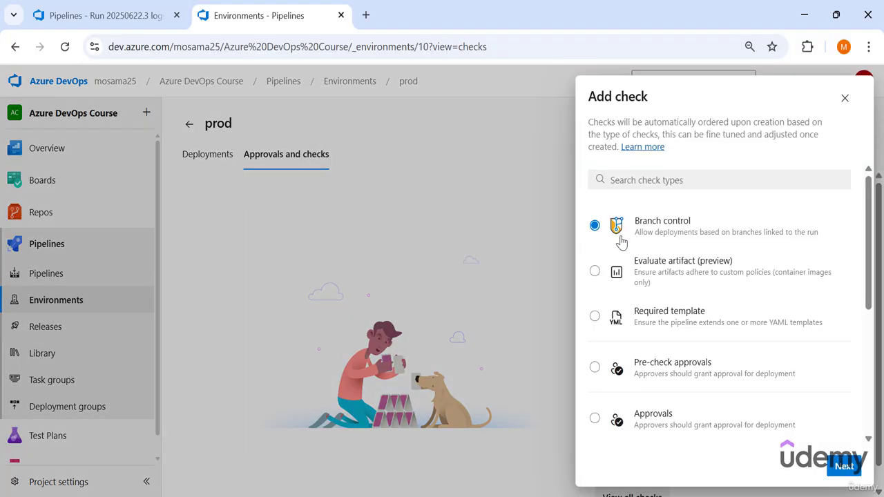
{"action": "scroll", "coordinate": [647, 227], "scroll_direction": "down", "scroll_amount": 1}
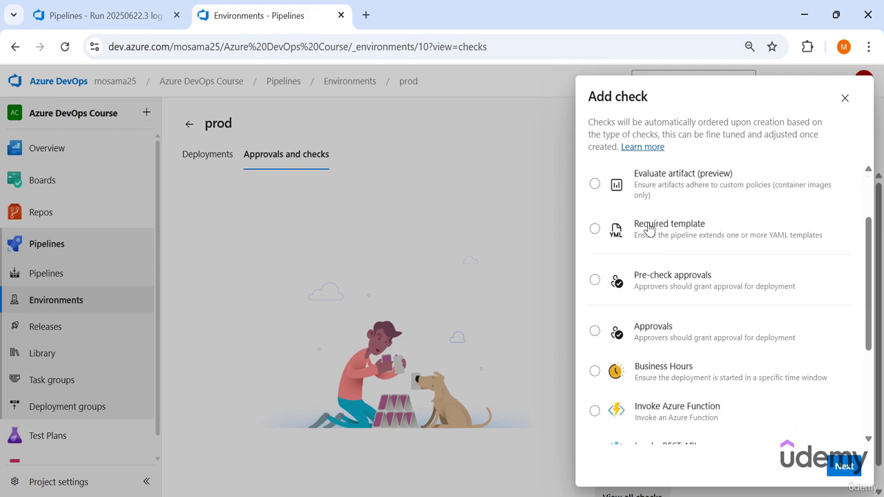
{"action": "scroll", "coordinate": [648, 227], "scroll_direction": "up", "scroll_amount": 1}
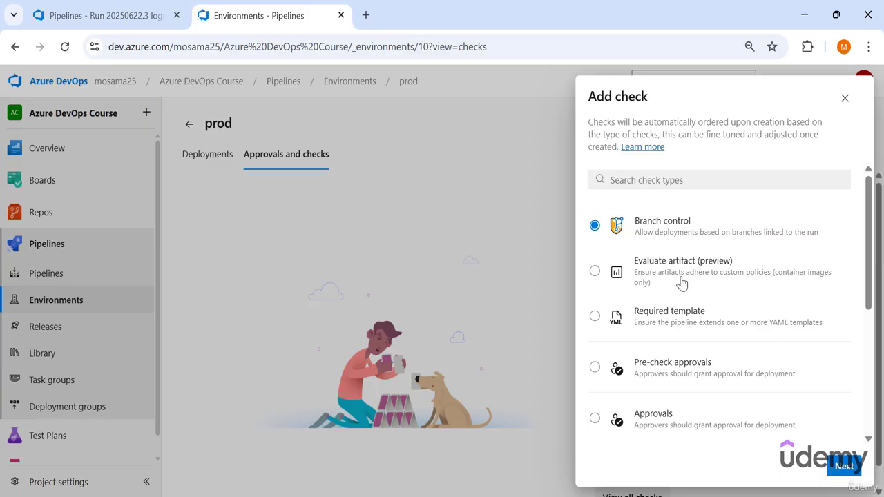
{"action": "left_click", "coordinate": [596, 271]}
{"action": "scroll", "coordinate": [700, 359], "scroll_direction": "down", "scroll_amount": 1}
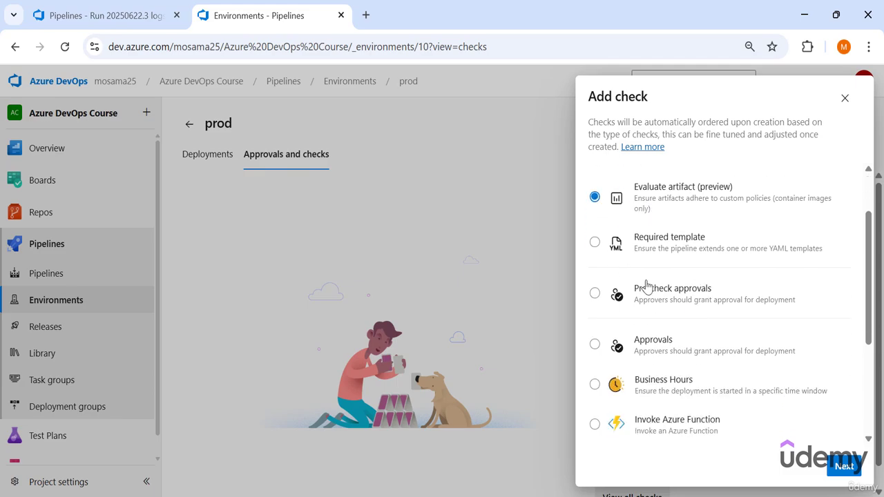
{"action": "left_click", "coordinate": [659, 247]}
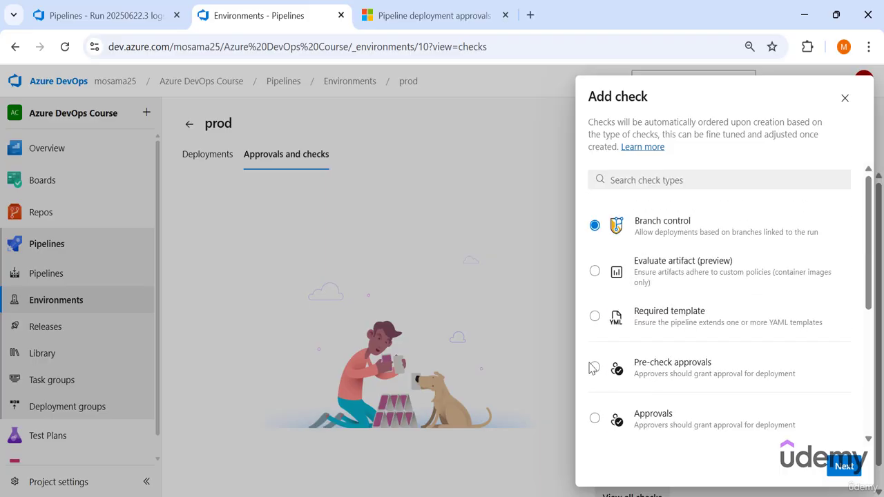
{"action": "left_click", "coordinate": [595, 369]}
{"action": "scroll", "coordinate": [655, 396], "scroll_direction": "down", "scroll_amount": 2}
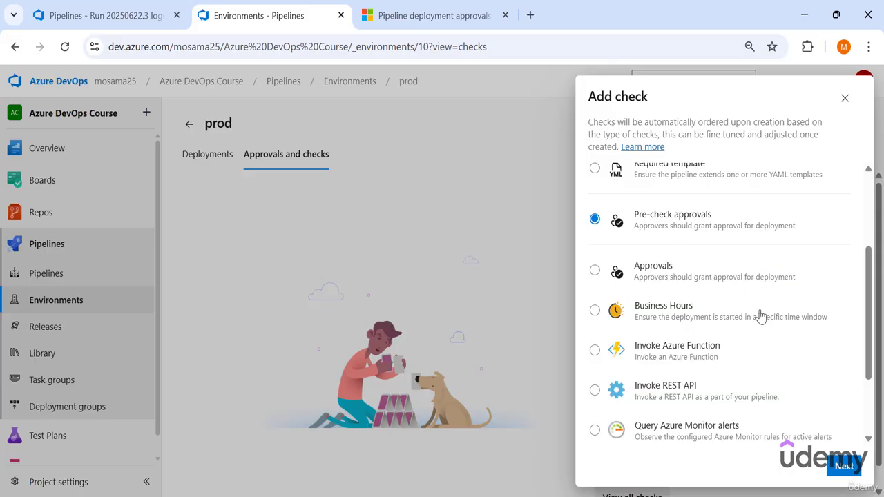
{"action": "left_click", "coordinate": [844, 467]}
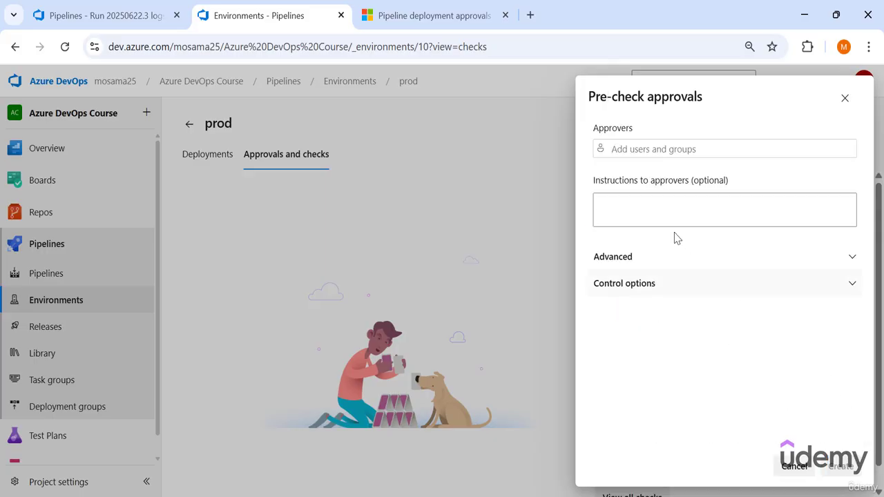
{"action": "left_click", "coordinate": [661, 150]}
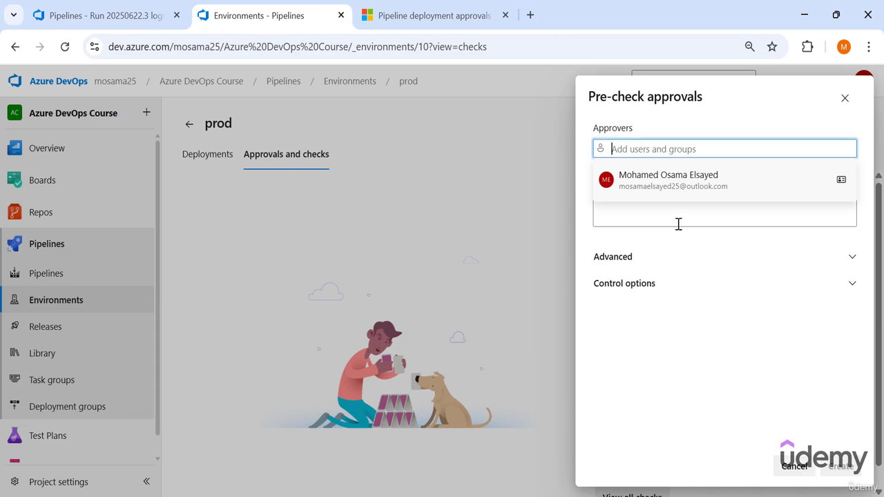
{"action": "left_click", "coordinate": [678, 219]}
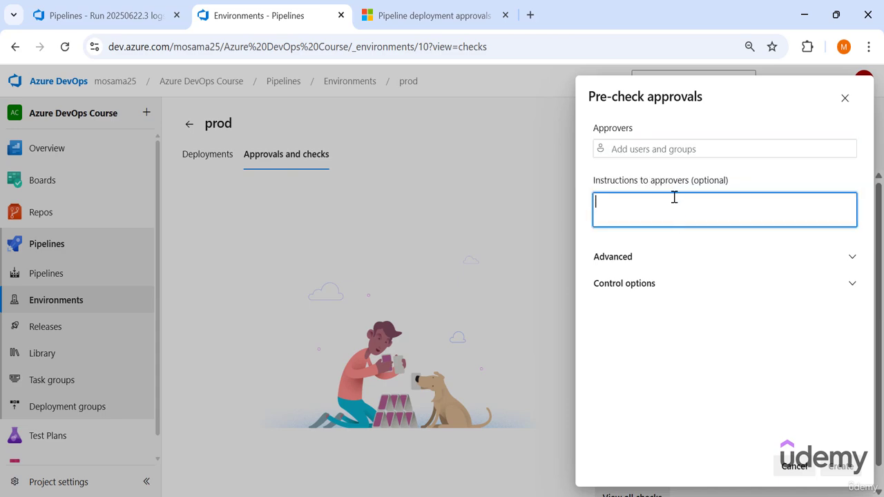
{"action": "left_click", "coordinate": [663, 147]}
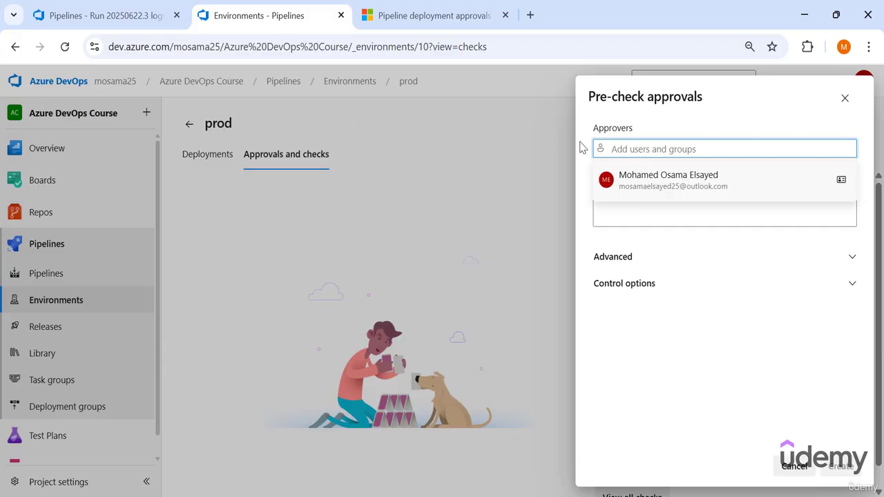
{"action": "left_click", "coordinate": [652, 185]}
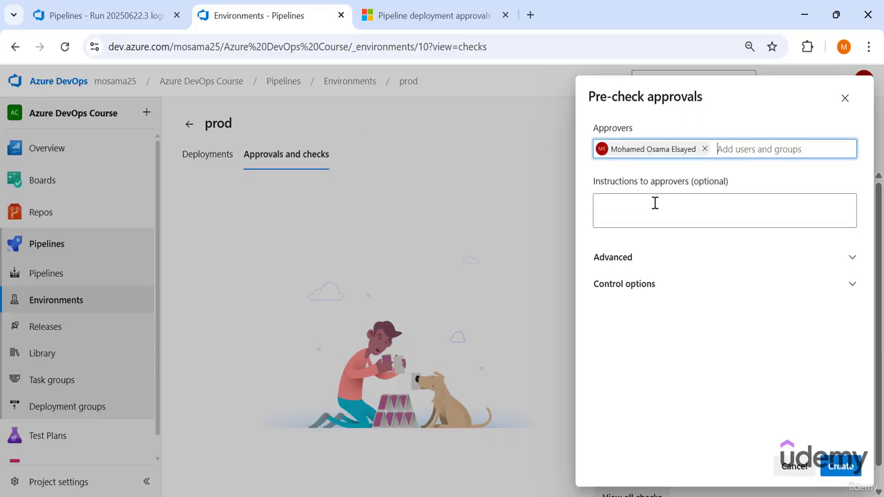
{"action": "left_click", "coordinate": [794, 469]}
Step: Examine the Business Hours check's days, start time and end time settings for prod, and leave it without creating the check
{"action": "scroll", "coordinate": [667, 257], "scroll_direction": "down", "scroll_amount": 2}
{"action": "scroll", "coordinate": [672, 265], "scroll_direction": "down", "scroll_amount": 1}
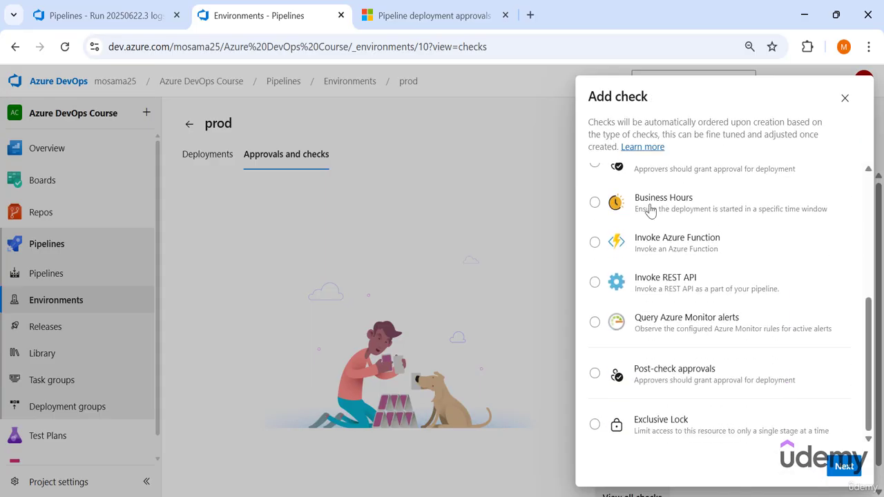
{"action": "left_click", "coordinate": [649, 218]}
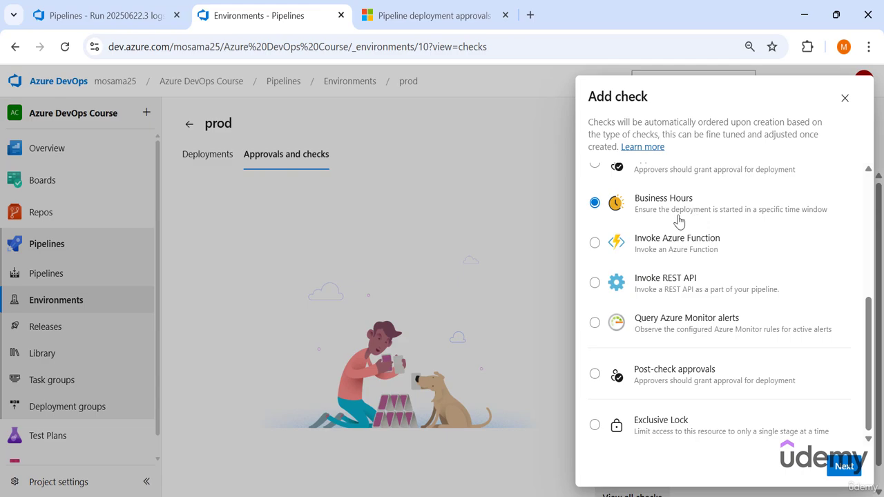
{"action": "left_click", "coordinate": [832, 461]}
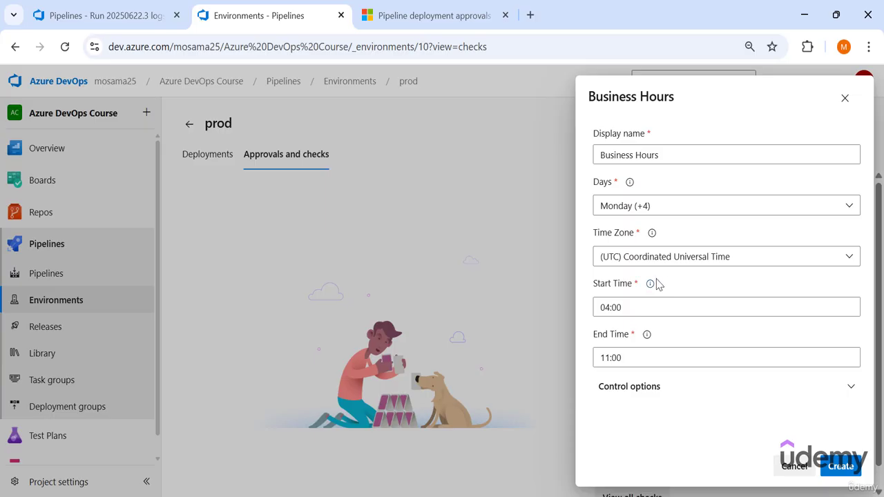
{"action": "left_click", "coordinate": [644, 212]}
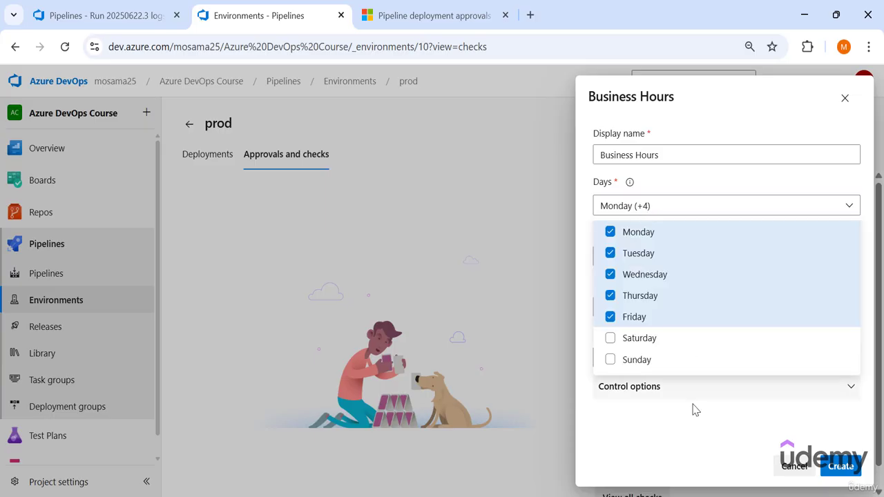
{"action": "left_click", "coordinate": [653, 206]}
{"action": "left_click", "coordinate": [645, 306]}
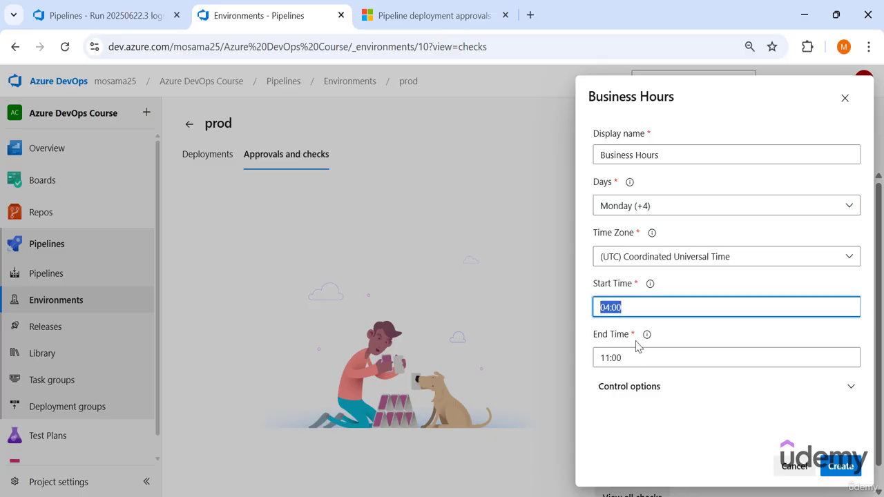
{"action": "left_click", "coordinate": [641, 360]}
{"action": "left_click", "coordinate": [635, 310]}
{"action": "left_click", "coordinate": [637, 360]}
{"action": "left_click", "coordinate": [645, 310]}
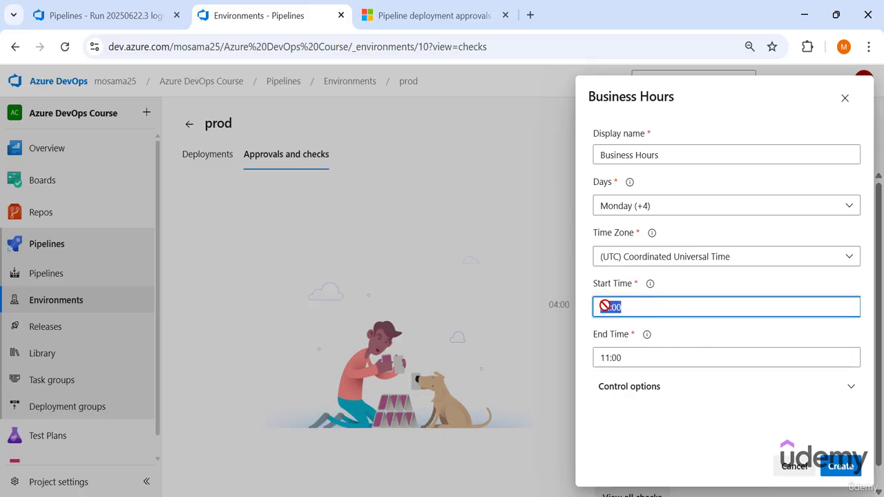
{"action": "left_click", "coordinate": [787, 471]}
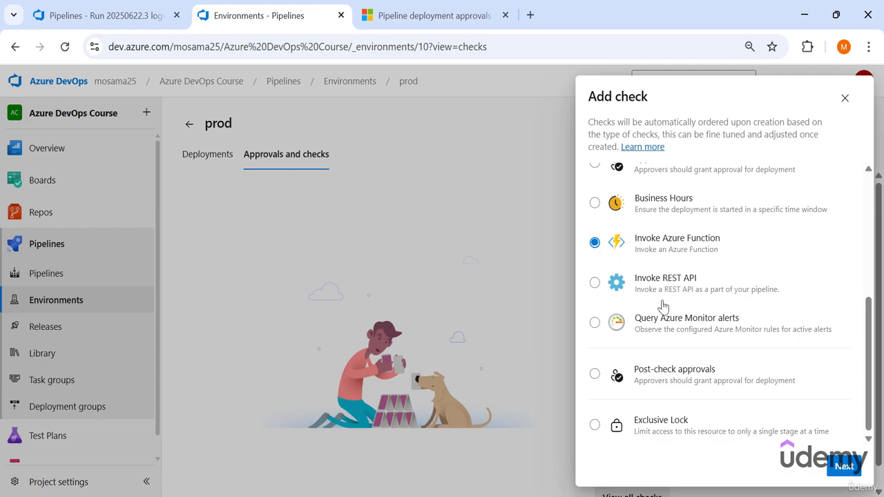
Step: Examine the Invoke REST API check's connection, method, headers and body settings, and leave it without creating the check
{"action": "left_click", "coordinate": [642, 281]}
{"action": "left_click", "coordinate": [845, 466]}
{"action": "scroll", "coordinate": [663, 357], "scroll_direction": "down", "scroll_amount": 3}
{"action": "scroll", "coordinate": [662, 359], "scroll_direction": "up", "scroll_amount": 3}
{"action": "scroll", "coordinate": [659, 366], "scroll_direction": "down", "scroll_amount": 3}
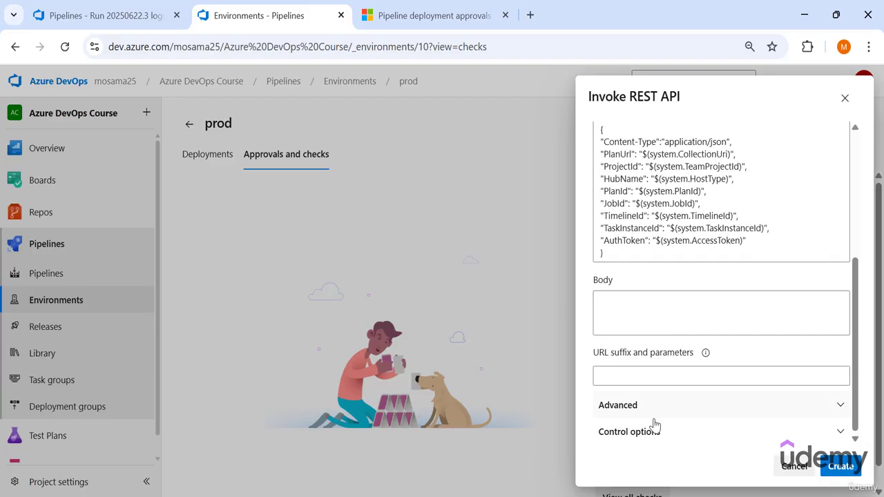
{"action": "left_click", "coordinate": [626, 316]}
{"action": "scroll", "coordinate": [631, 290], "scroll_direction": "up", "scroll_amount": 5}
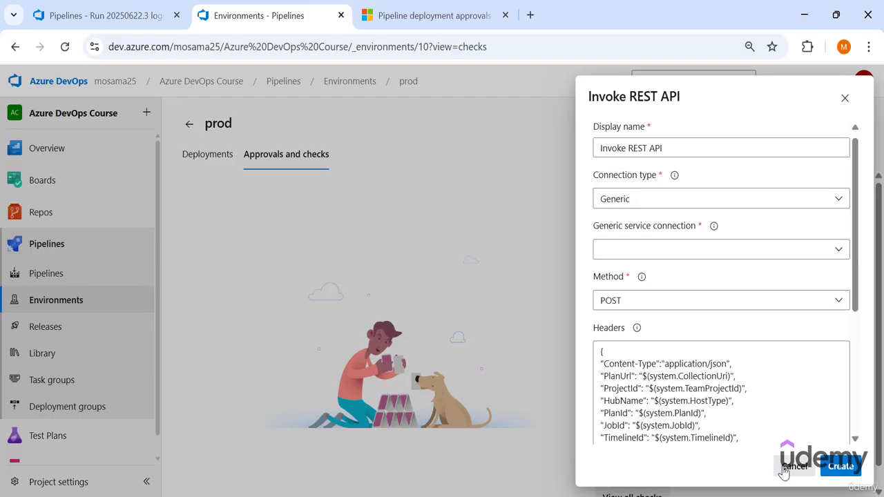
{"action": "left_click", "coordinate": [786, 469]}
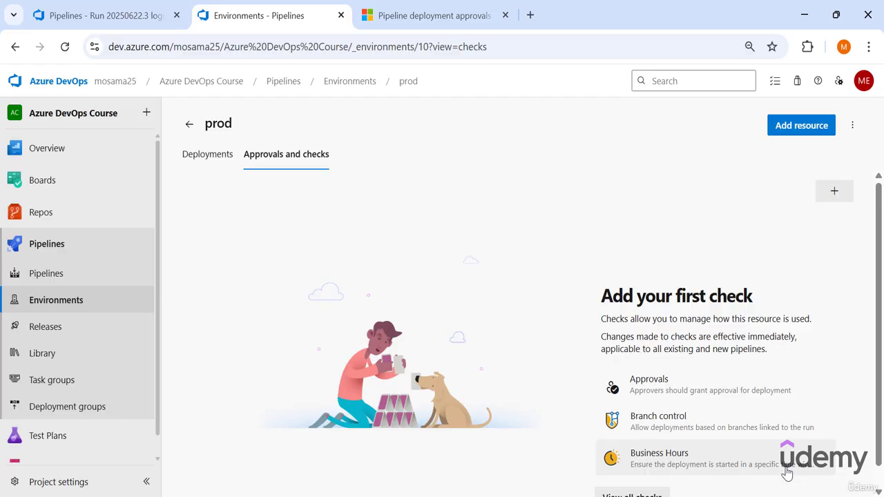
Step: Add a Pre-check approvals check to the prod environment with the suggested user as approver, allowing approvers to approve their own runs
{"action": "left_click", "coordinate": [827, 191]}
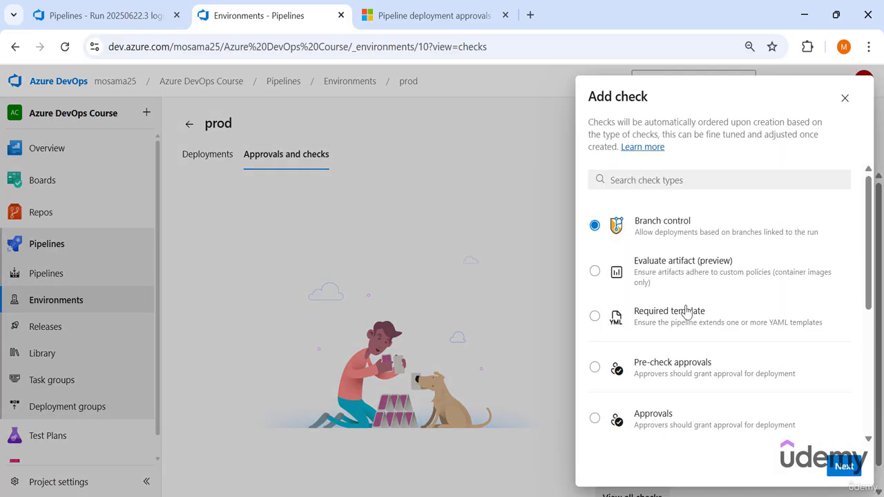
{"action": "scroll", "coordinate": [660, 323], "scroll_direction": "down", "scroll_amount": 2}
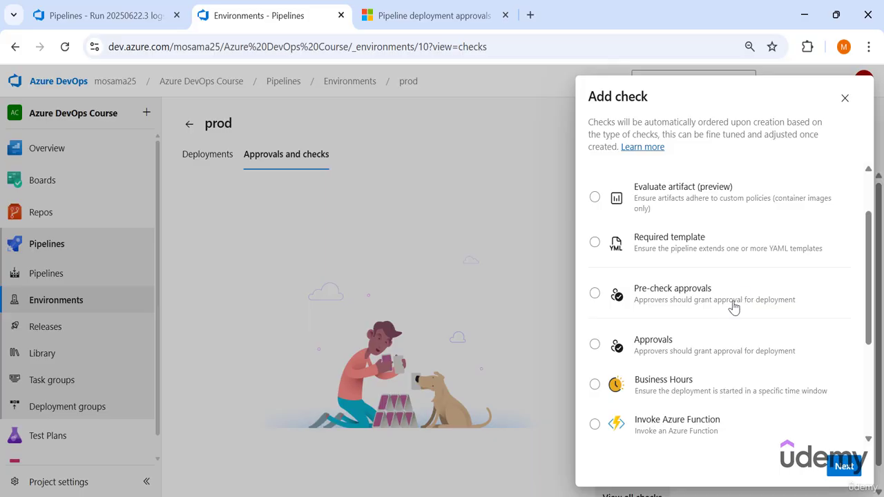
{"action": "left_click", "coordinate": [595, 293]}
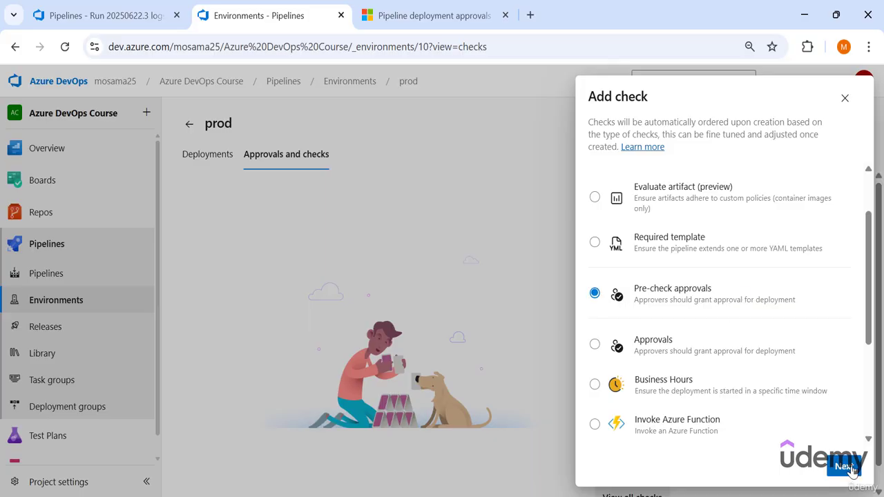
{"action": "left_click", "coordinate": [844, 467]}
{"action": "left_click", "coordinate": [631, 185]}
{"action": "left_click", "coordinate": [641, 255]}
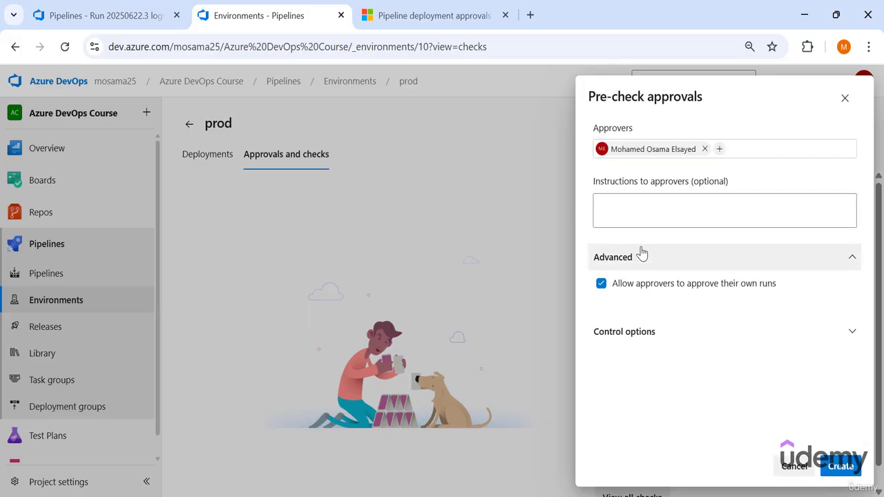
{"action": "left_click", "coordinate": [642, 257]}
{"action": "left_click_drag", "start_coordinate": [586, 97], "coordinate": [704, 98]}
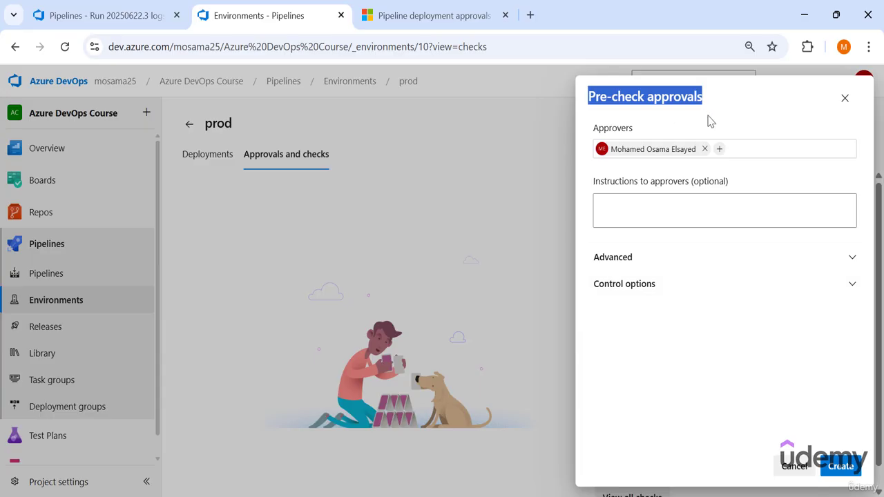
{"action": "left_click", "coordinate": [841, 467]}
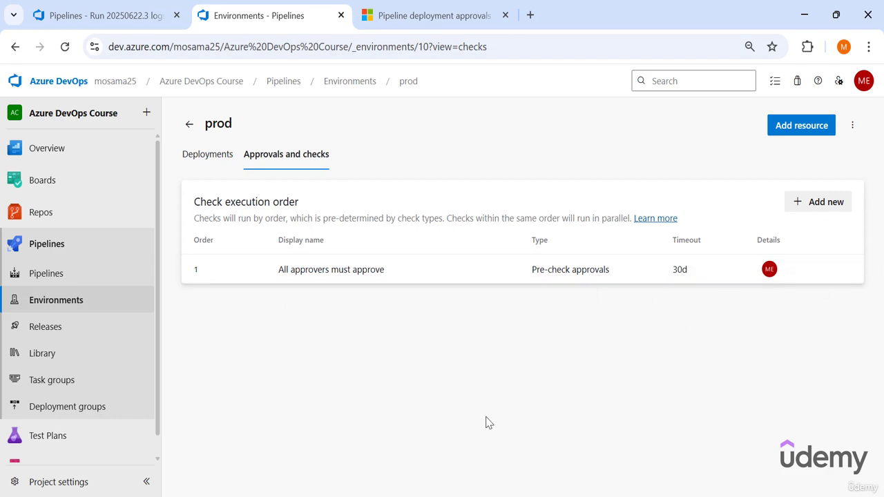
Step: Run Environments_Pipeline from the main branch and approve the pending pre-approval for its Deploy to Prod stage
{"action": "left_click", "coordinate": [94, 275]}
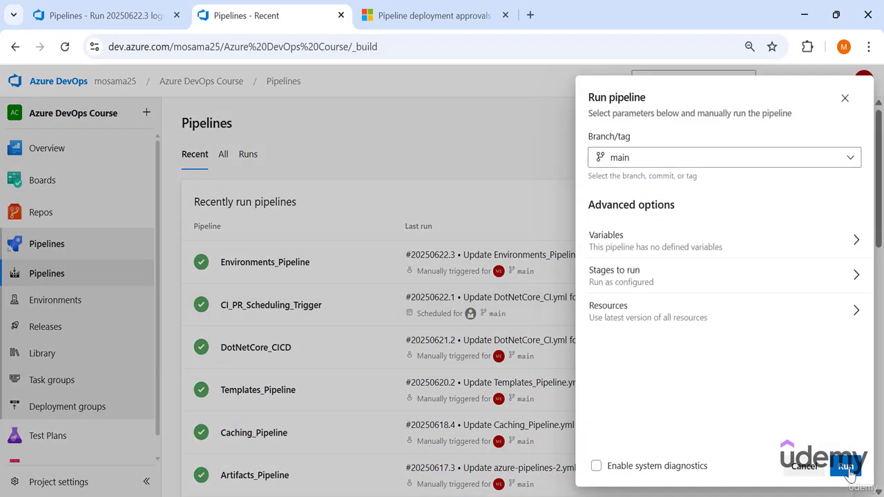
{"action": "left_click", "coordinate": [845, 466]}
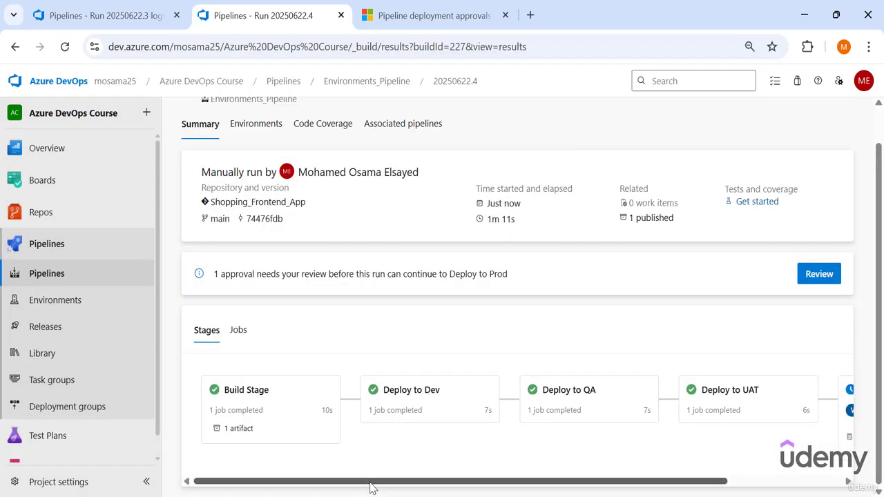
{"action": "left_click_drag", "start_coordinate": [371, 483], "coordinate": [553, 458]}
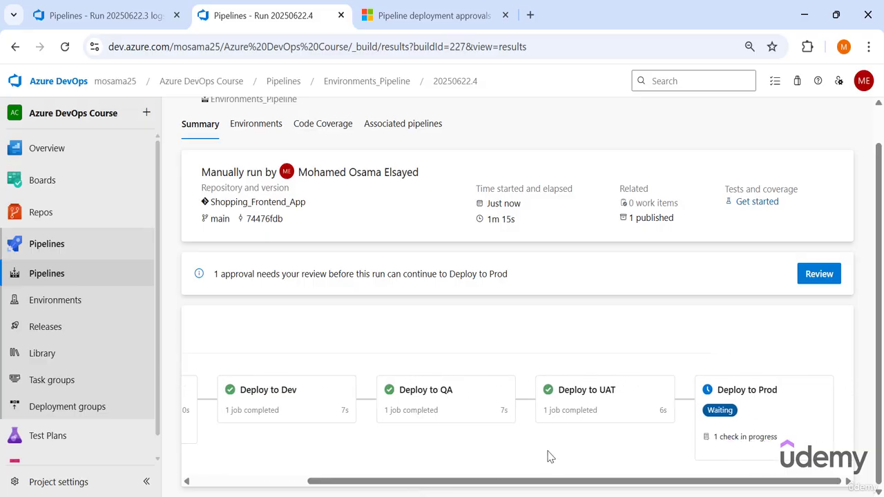
{"action": "left_click", "coordinate": [740, 439]}
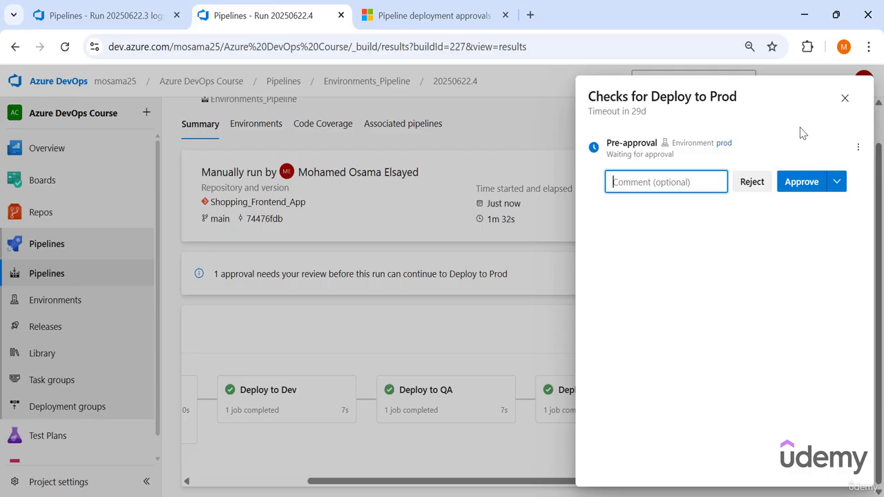
{"action": "left_click", "coordinate": [834, 181]}
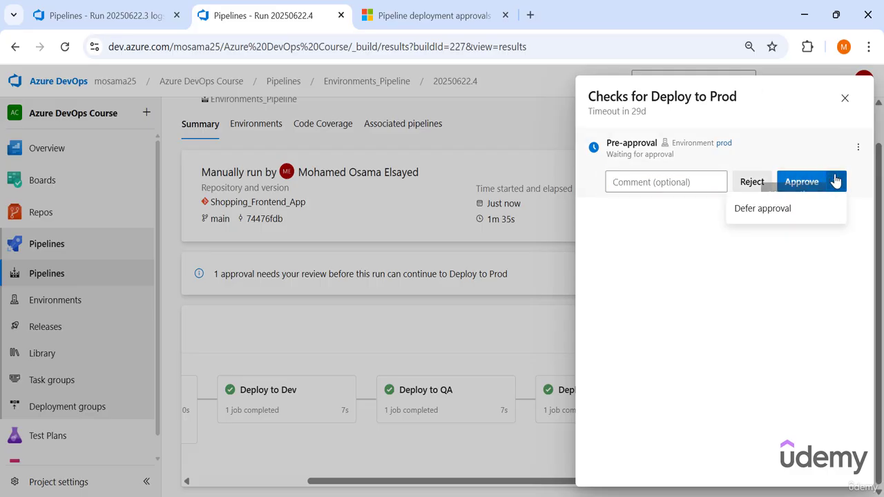
{"action": "left_click", "coordinate": [836, 182]}
{"action": "left_click", "coordinate": [791, 184]}
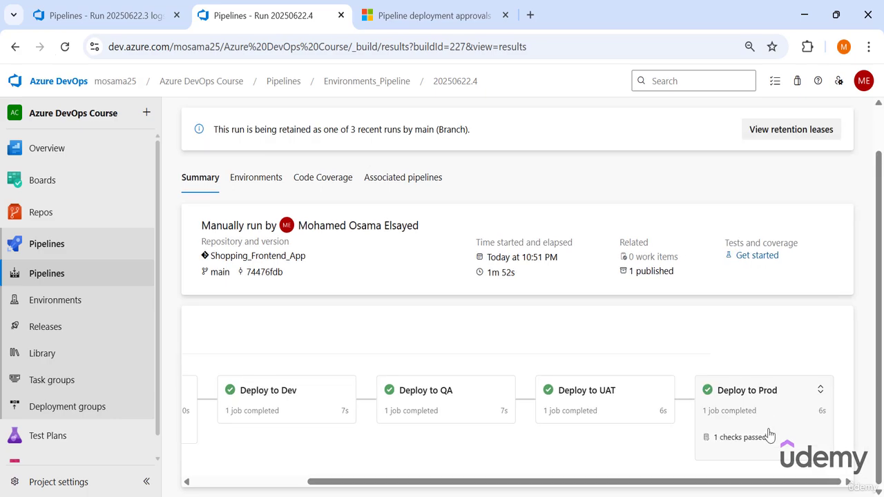
{"action": "mouse_move", "coordinate": [736, 420]}
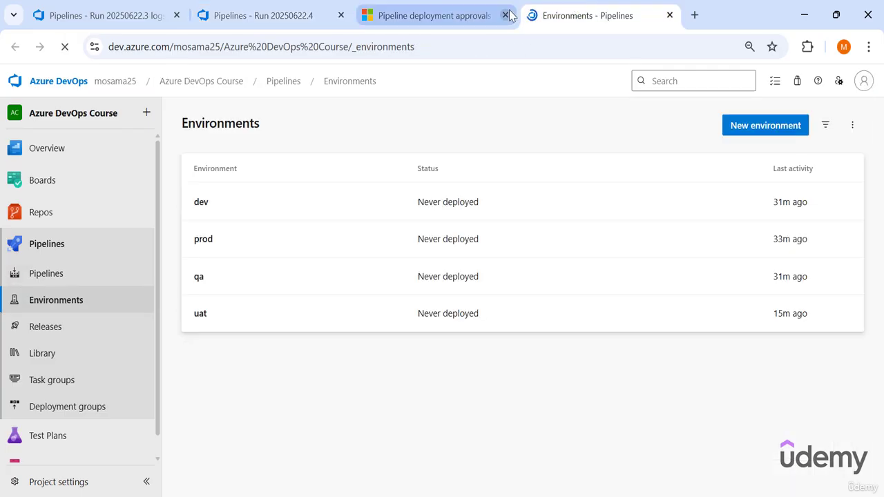
Step: Add a Branch control check to the prod environment with refs/heads/main as the allowed branch
{"action": "left_click", "coordinate": [505, 15]}
{"action": "left_click", "coordinate": [282, 159]}
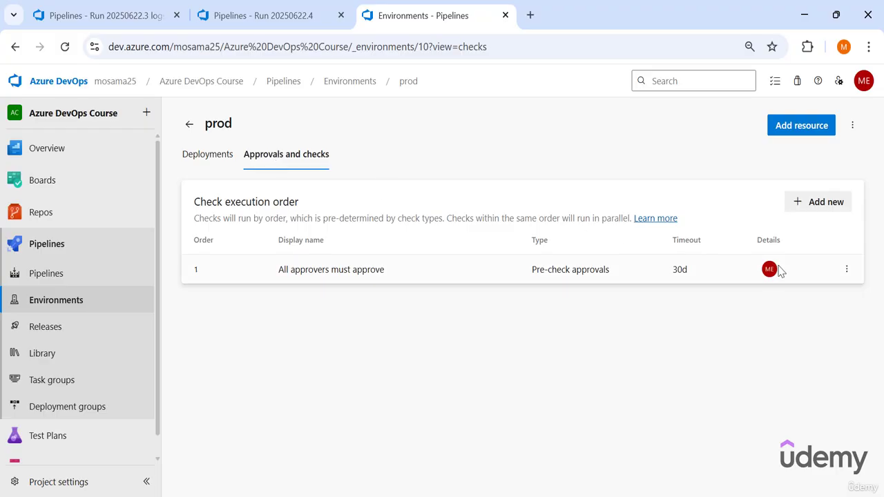
{"action": "left_click", "coordinate": [818, 205]}
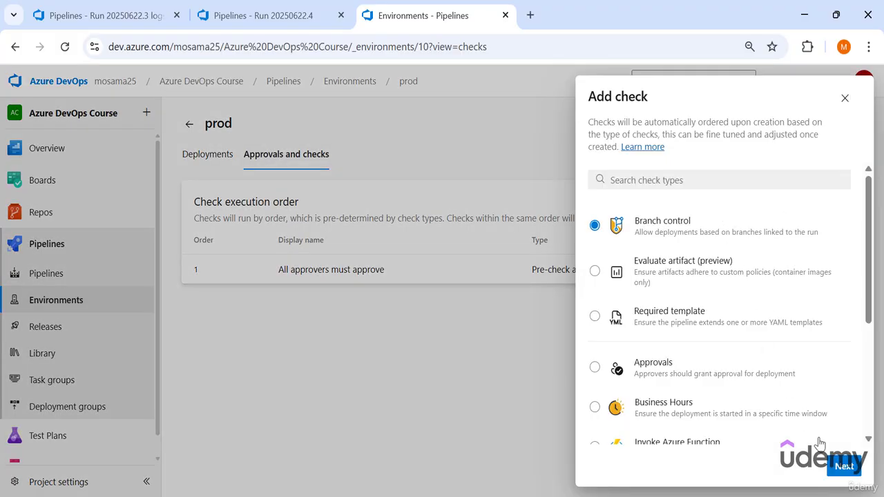
{"action": "left_click", "coordinate": [847, 470]}
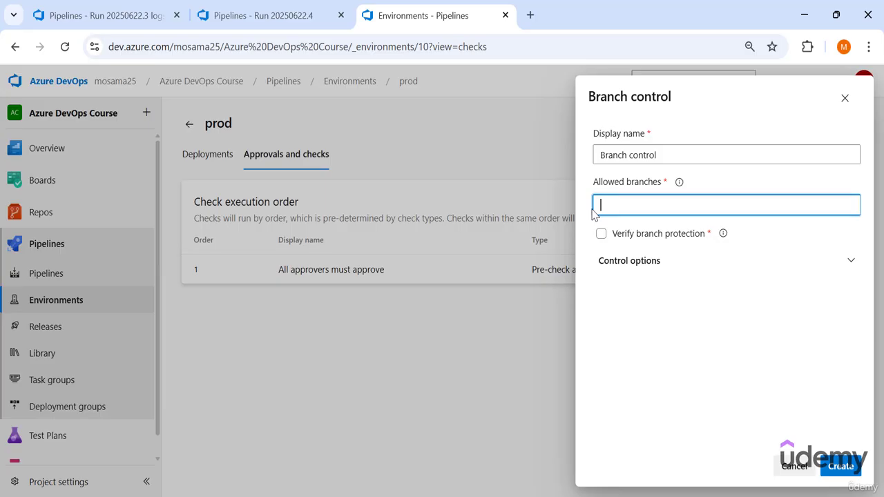
{"action": "type", "text": "refs/heads/main"}
{"action": "triple_click", "coordinate": [601, 205]}
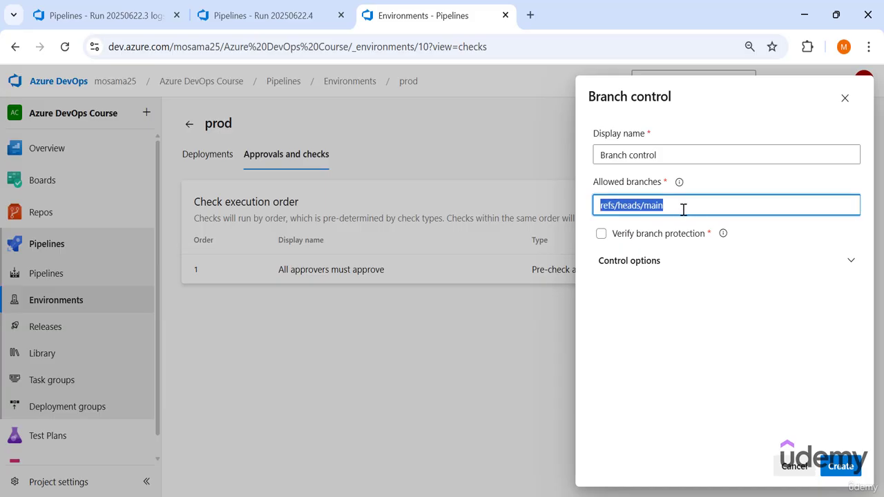
{"action": "left_click", "coordinate": [683, 210]}
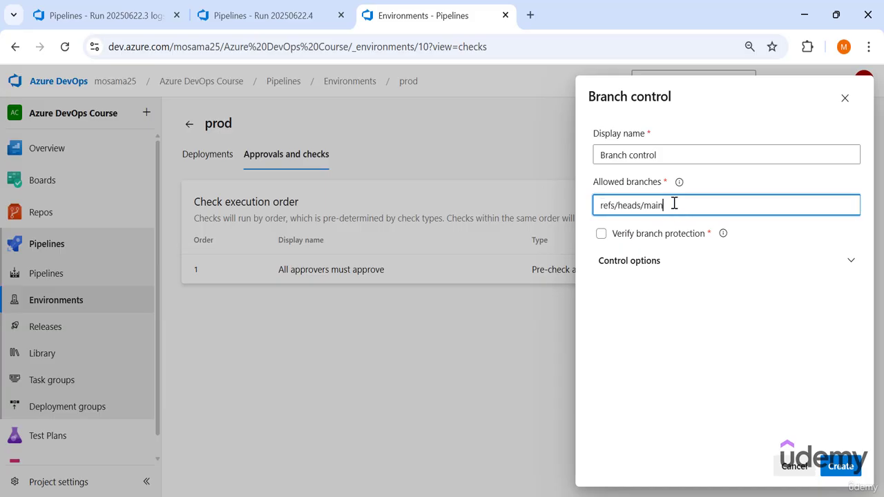
{"action": "left_click", "coordinate": [841, 470]}
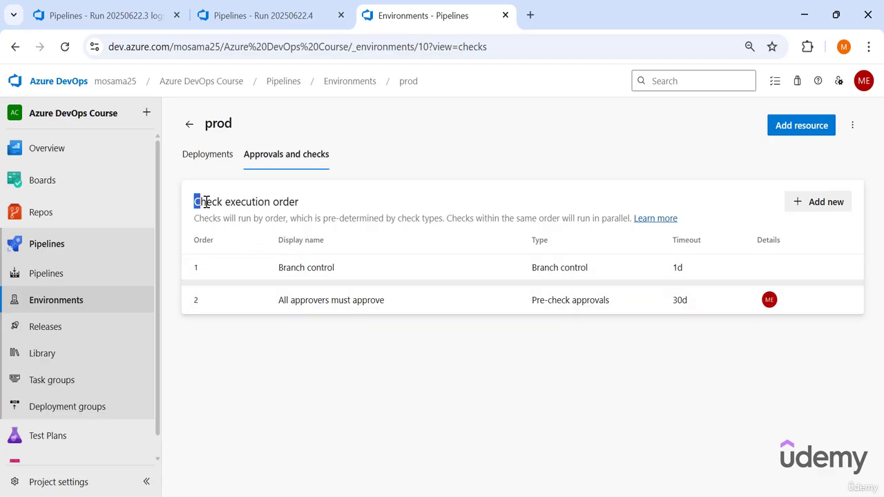
Step: Examine the check execution order for prod, the Branch control check's settings and the options available for the approval check
{"action": "left_click_drag", "start_coordinate": [194, 202], "coordinate": [332, 206]}
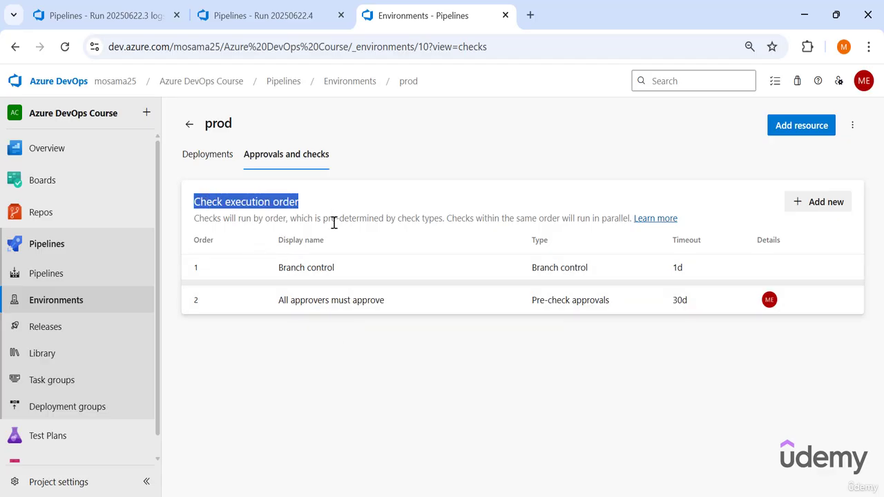
{"action": "left_click", "coordinate": [288, 275]}
{"action": "left_click", "coordinate": [844, 101]}
{"action": "left_click", "coordinate": [845, 301]}
{"action": "key", "text": "Escape"}
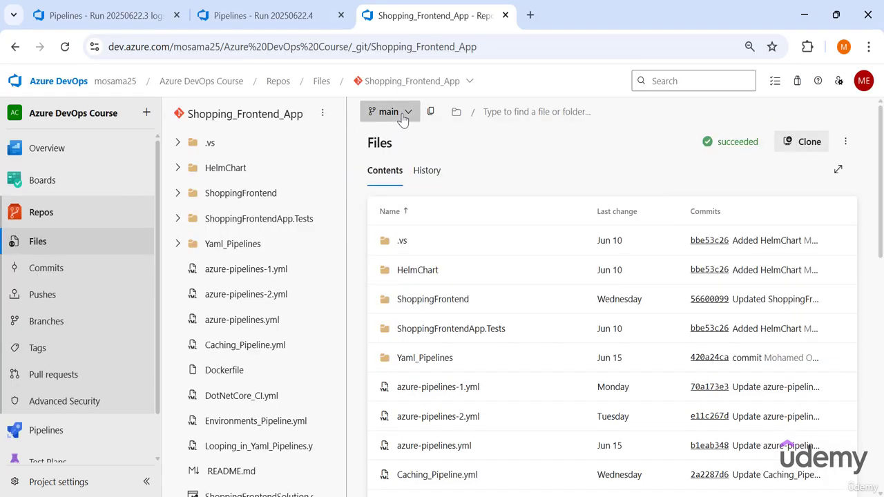
Step: Create a branch named dev based on main in the Shopping_Frontend_App repository
{"action": "left_click", "coordinate": [384, 110]}
{"action": "left_click", "coordinate": [410, 251]}
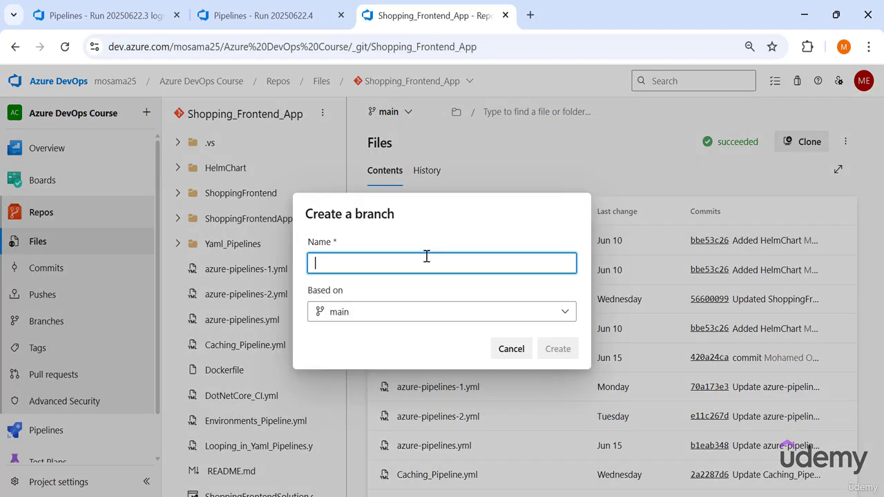
{"action": "type", "text": "de"}
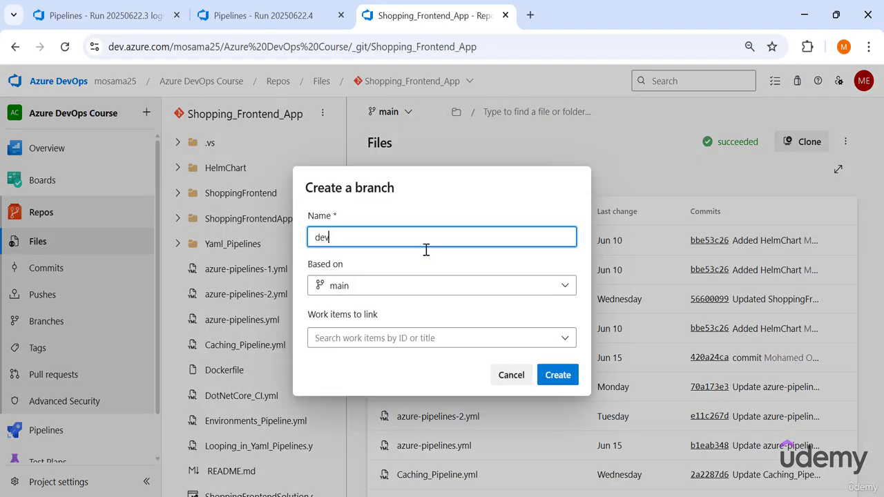
{"action": "type", "text": "v"}
{"action": "left_click", "coordinate": [563, 375]}
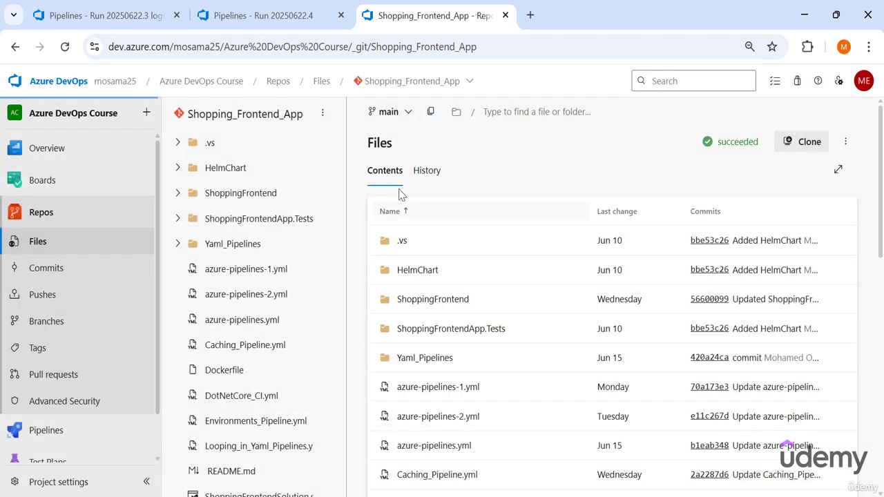
Step: Run Environments_Pipeline with the dev branch selected
{"action": "mouse_move", "coordinate": [67, 433]}
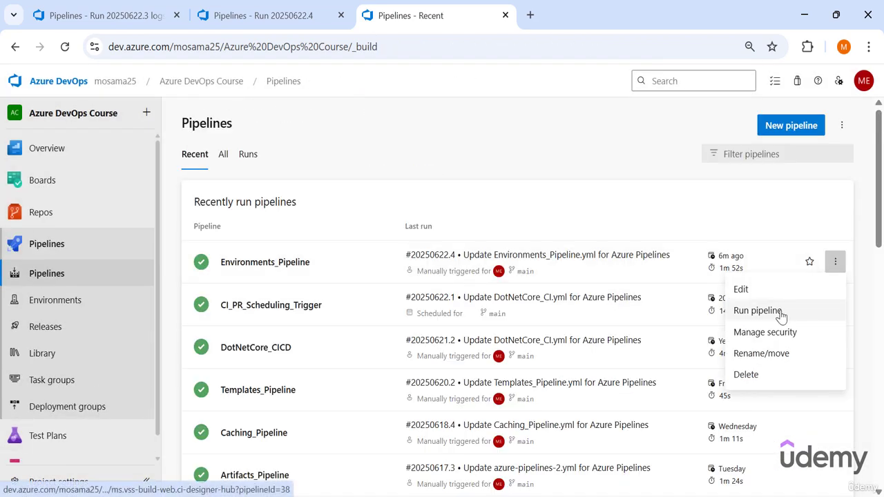
{"action": "left_click", "coordinate": [781, 311]}
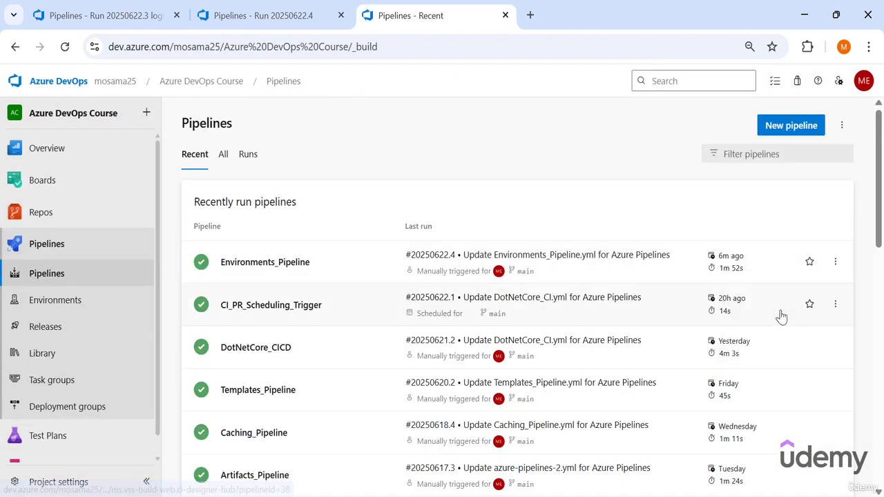
{"action": "left_click", "coordinate": [704, 165]}
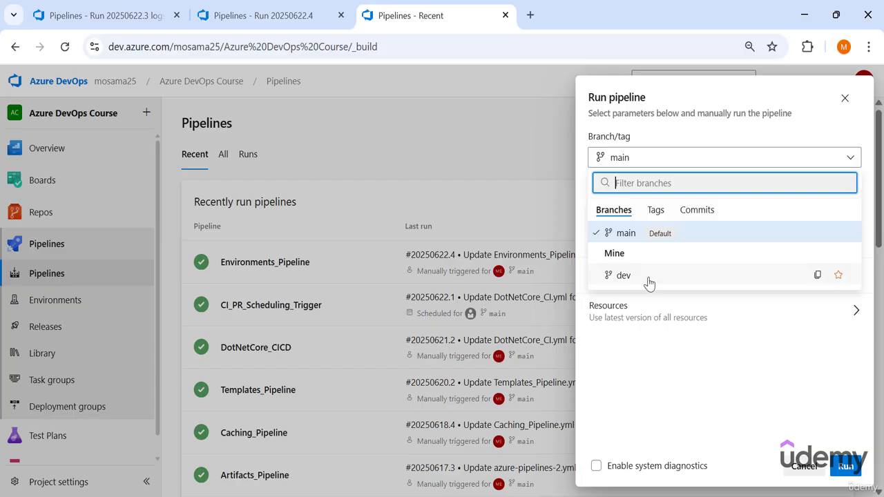
{"action": "left_click", "coordinate": [649, 280]}
{"action": "left_click", "coordinate": [846, 466]}
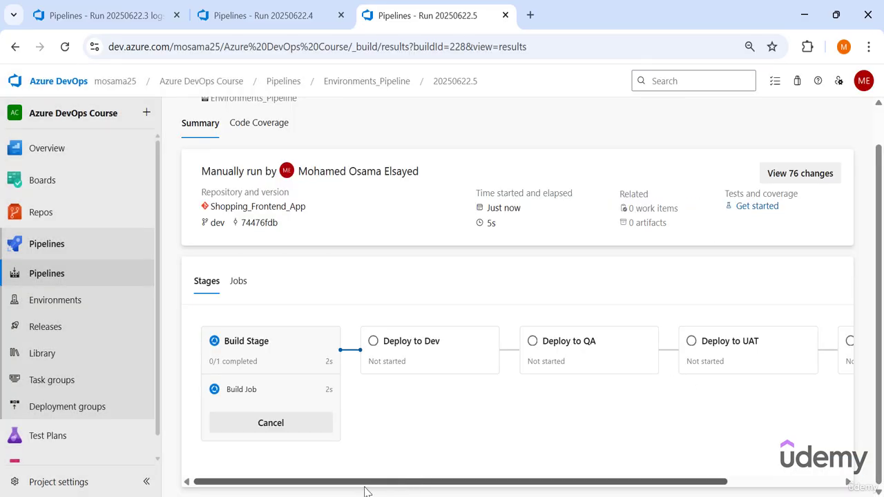
Step: Examine the Branch control check log for the Deploy to Prod stage, comparing the allowed branches with the branch being verified
{"action": "left_click_drag", "start_coordinate": [366, 483], "coordinate": [725, 484]}
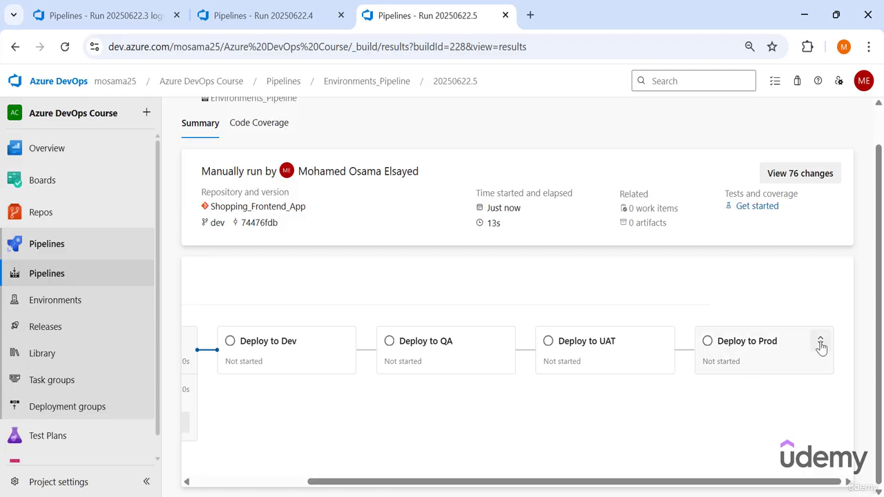
{"action": "left_click_drag", "start_coordinate": [632, 485], "coordinate": [571, 492]}
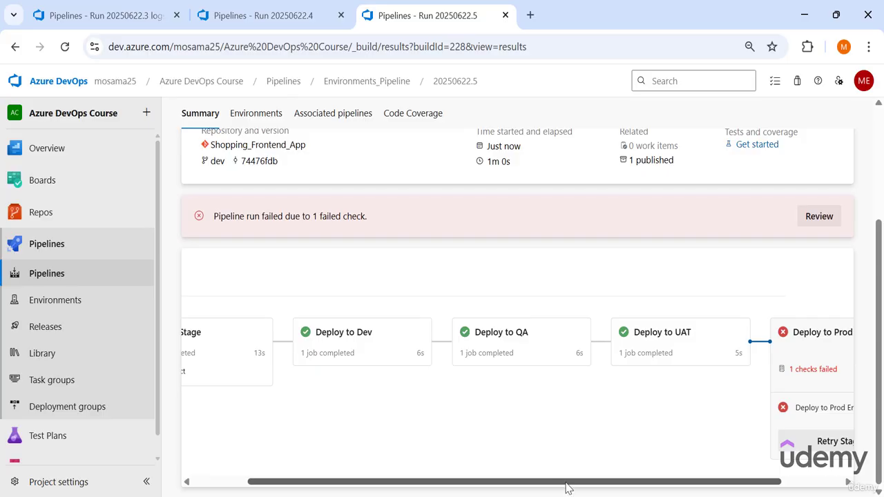
{"action": "left_click_drag", "start_coordinate": [567, 488], "coordinate": [692, 494]}
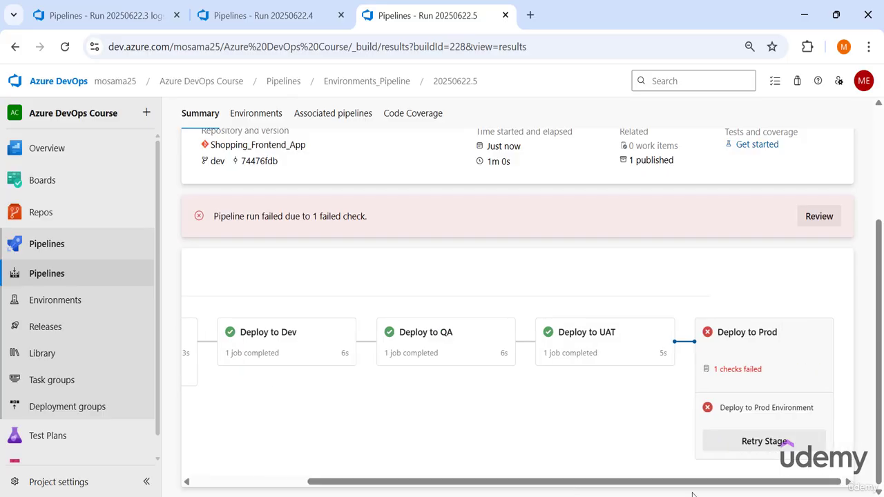
{"action": "left_click", "coordinate": [731, 373]}
{"action": "left_click", "coordinate": [634, 142]}
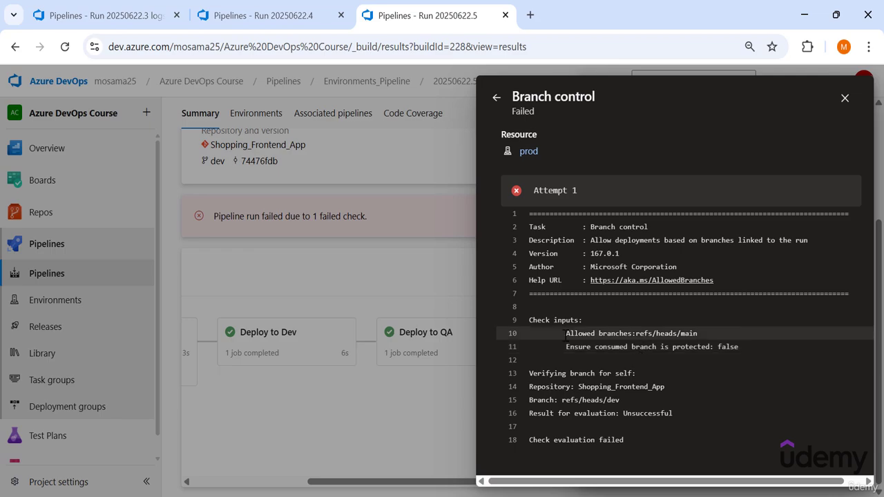
{"action": "left_click_drag", "start_coordinate": [562, 332], "coordinate": [681, 333]}
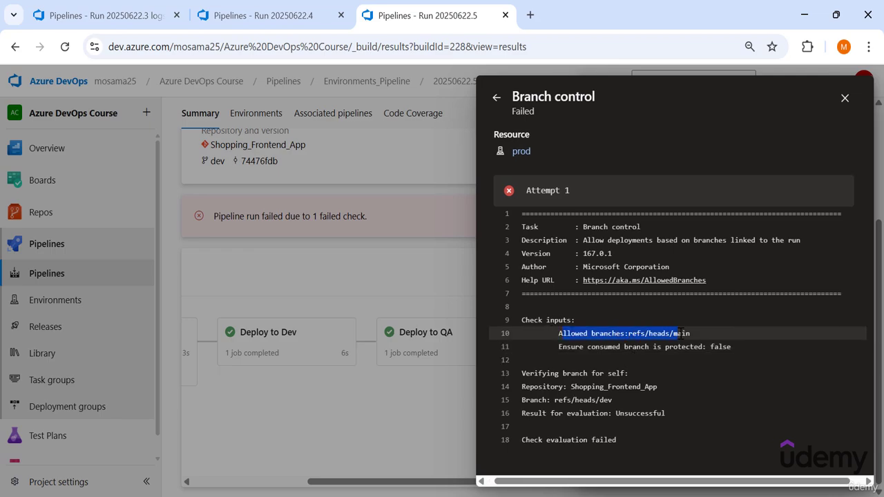
{"action": "left_click", "coordinate": [711, 343]}
{"action": "left_click_drag", "start_coordinate": [614, 401], "coordinate": [518, 400]}
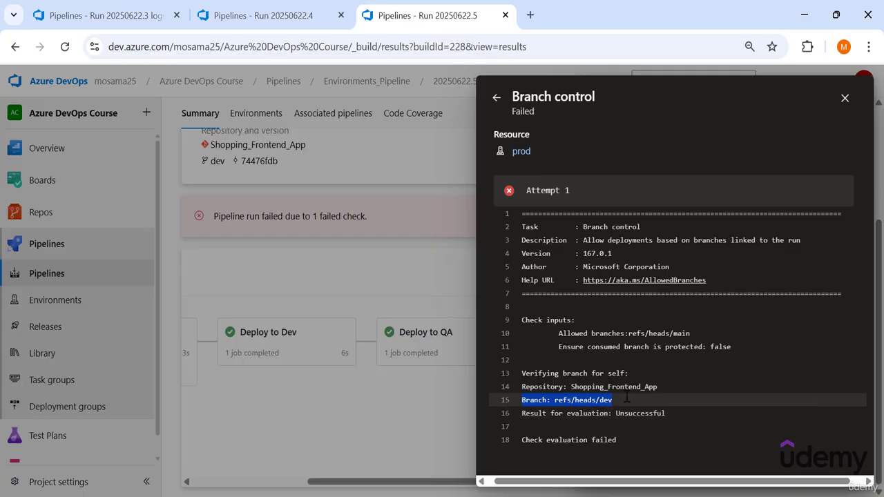
{"action": "left_click_drag", "start_coordinate": [684, 414], "coordinate": [518, 333]}
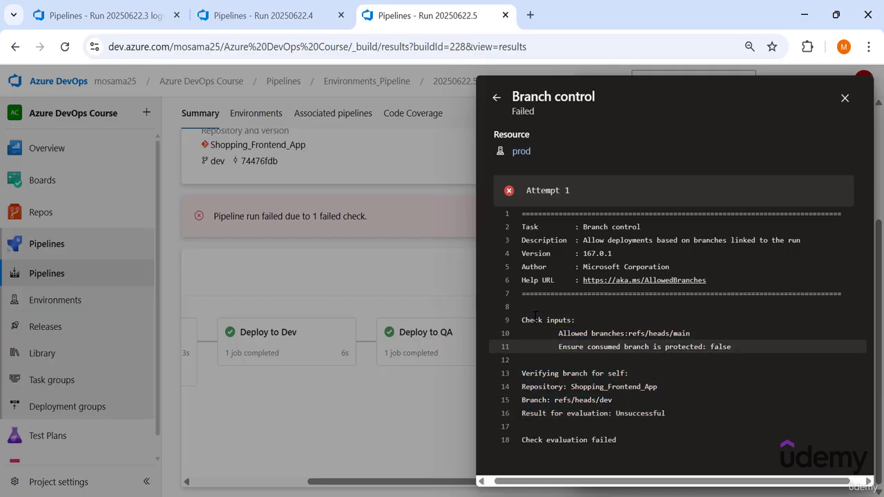
{"action": "left_click", "coordinate": [519, 320]}
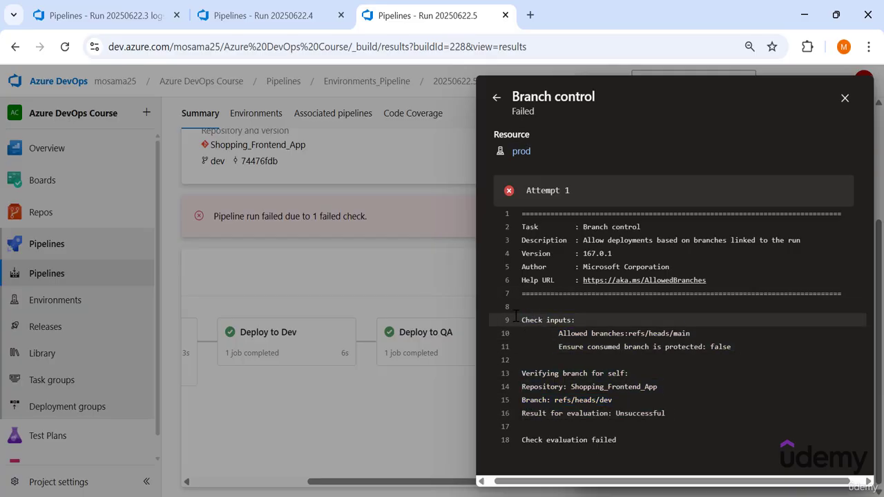
{"action": "left_click_drag", "start_coordinate": [543, 333], "coordinate": [614, 400]}
{"action": "left_click", "coordinate": [845, 97]}
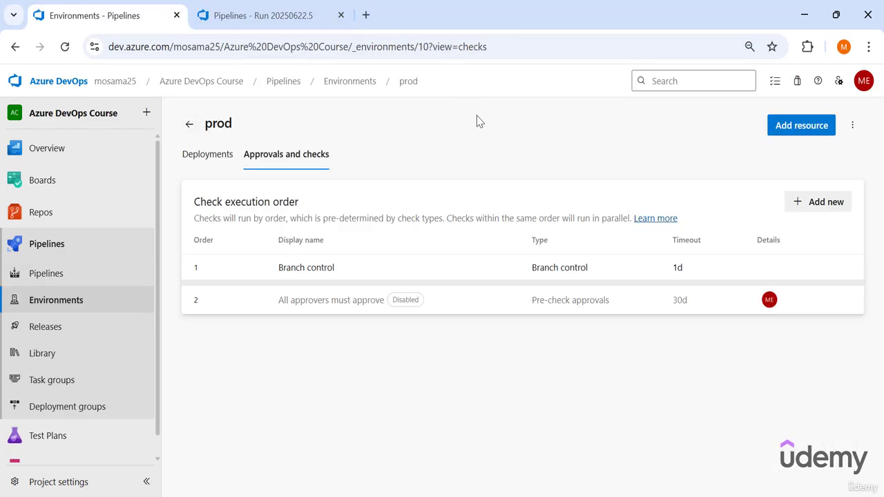
Step: Disable the Branch control check on the prod environment
{"action": "left_click", "coordinate": [848, 269]}
{"action": "left_click", "coordinate": [817, 321]}
Step: Add a Business Hours check to the prod environment for Monday to Friday, 04:00 to 11:00, in Coordinated Universal Time
{"action": "left_click", "coordinate": [809, 211]}
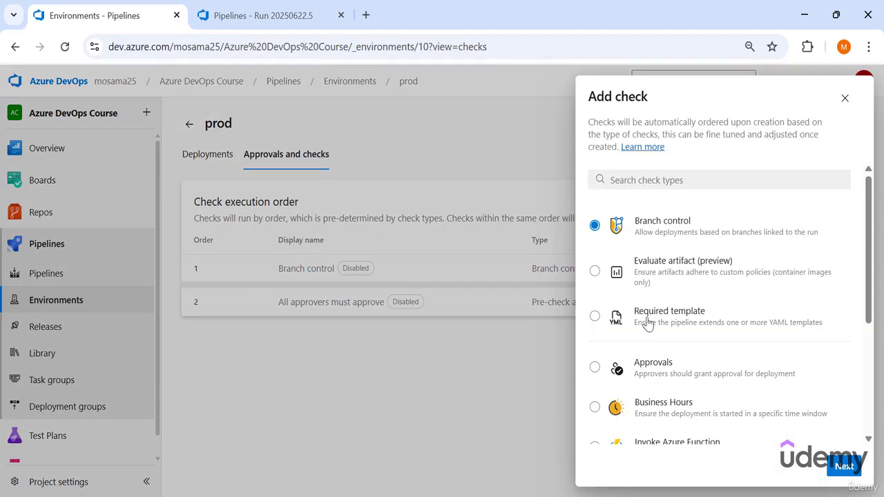
{"action": "scroll", "coordinate": [647, 324], "scroll_direction": "down", "scroll_amount": 2}
{"action": "left_click", "coordinate": [644, 262]}
{"action": "left_click", "coordinate": [843, 467]}
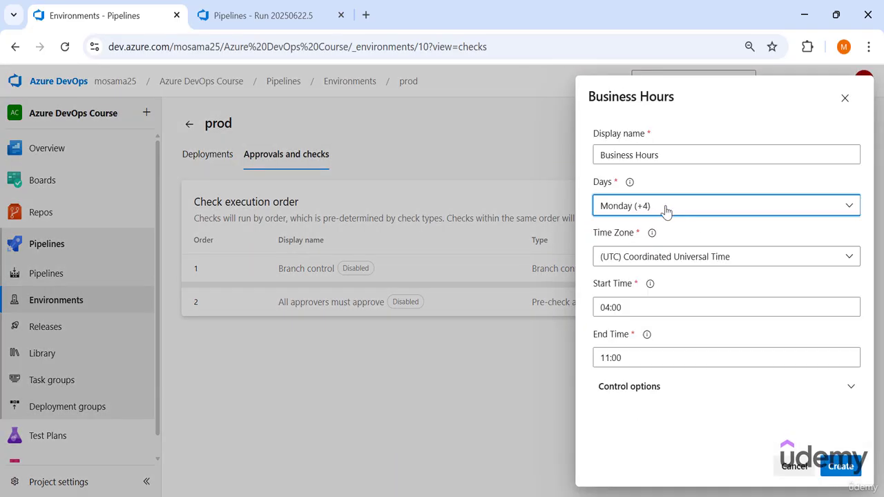
{"action": "left_click", "coordinate": [661, 207]}
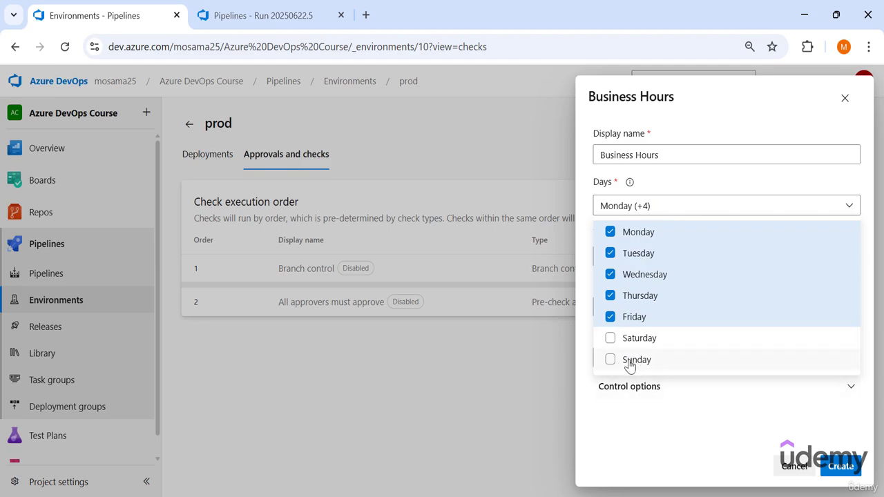
{"action": "left_click", "coordinate": [634, 206]}
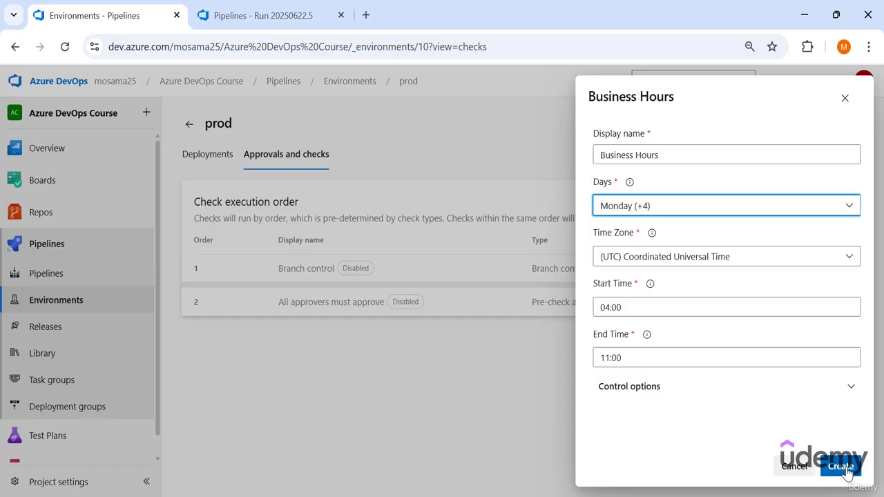
{"action": "left_click", "coordinate": [671, 205]}
{"action": "left_click", "coordinate": [670, 206]}
{"action": "left_click", "coordinate": [630, 308]}
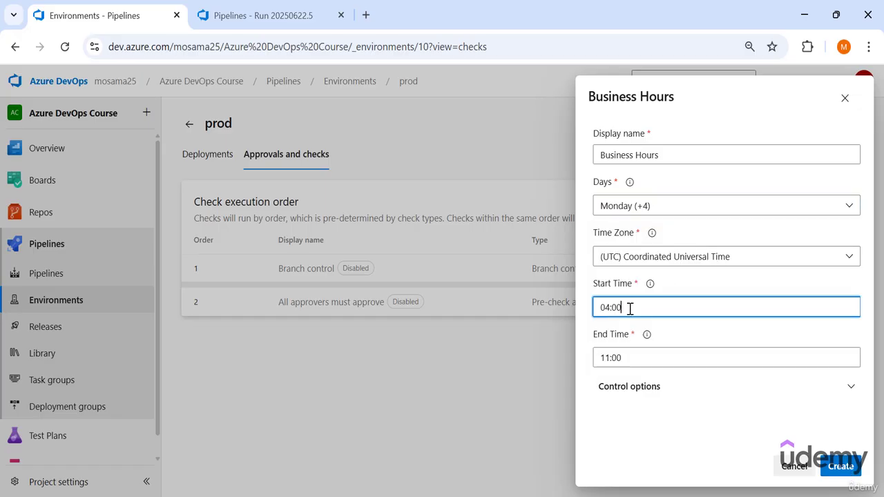
{"action": "left_click_drag", "start_coordinate": [630, 308], "coordinate": [592, 315]}
{"action": "left_click", "coordinate": [854, 470]}
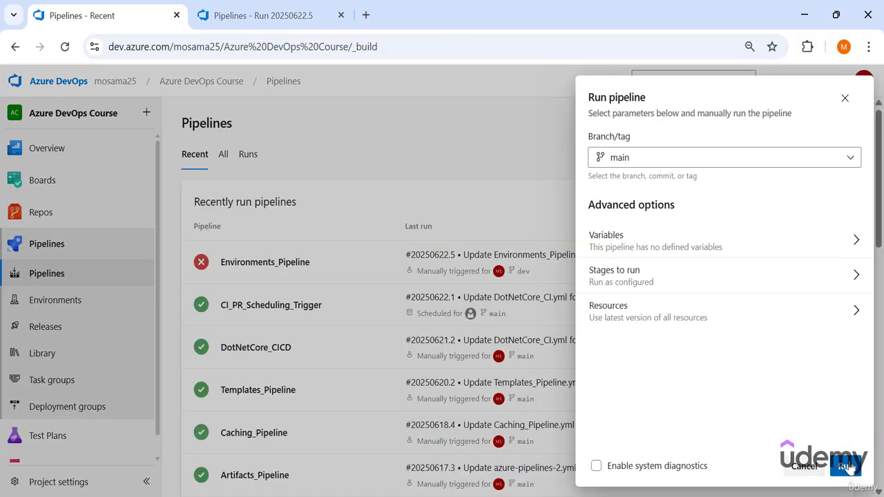
Step: Run Environments_Pipeline on the main branch and open the Business Hours check of its Deploy to Prod stage
{"action": "left_click", "coordinate": [848, 466]}
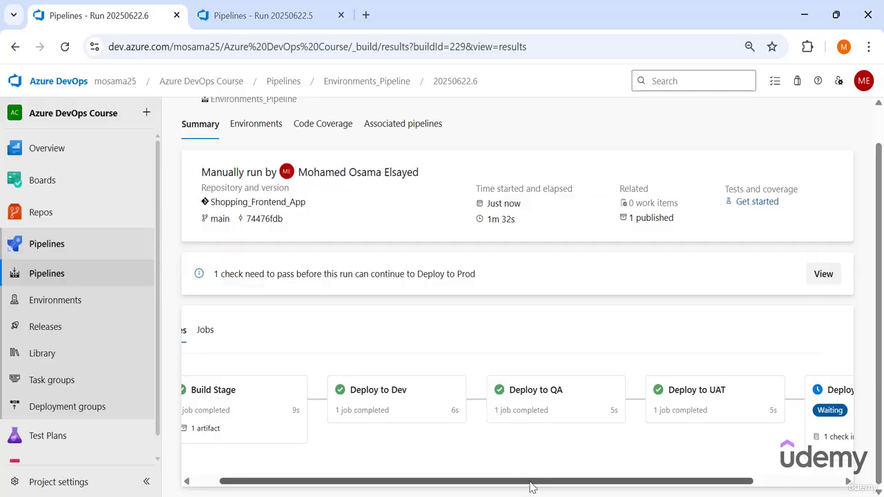
{"action": "left_click_drag", "start_coordinate": [532, 487], "coordinate": [734, 489]}
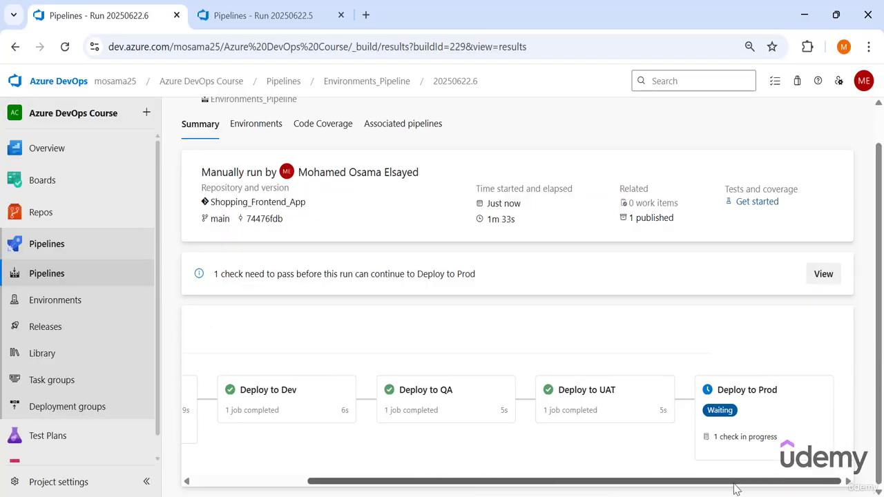
{"action": "left_click", "coordinate": [728, 440]}
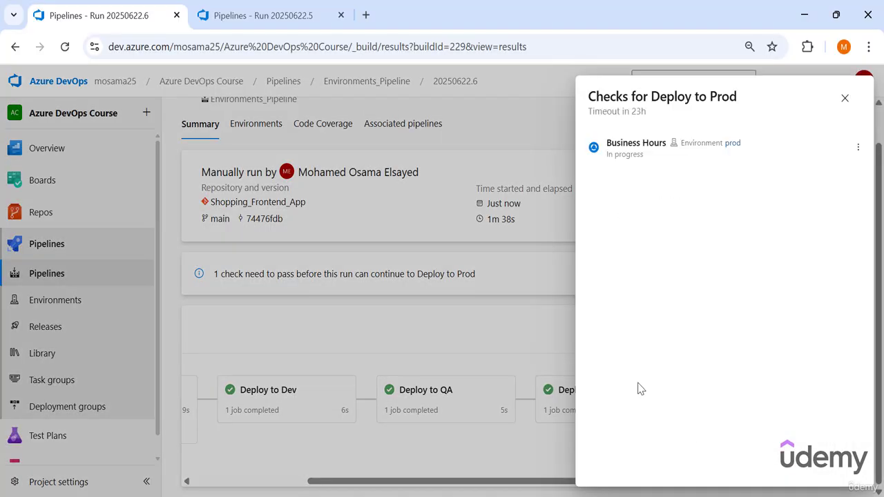
{"action": "left_click", "coordinate": [635, 148]}
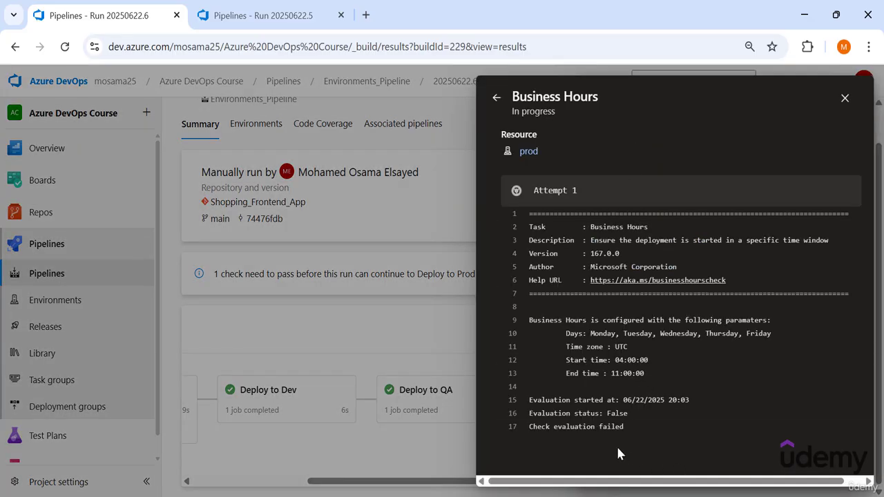
Step: Examine the Business Hours check log, comparing the configured days, time zone and hours with the evaluation time and status
{"action": "left_click_drag", "start_coordinate": [629, 426], "coordinate": [530, 424]}
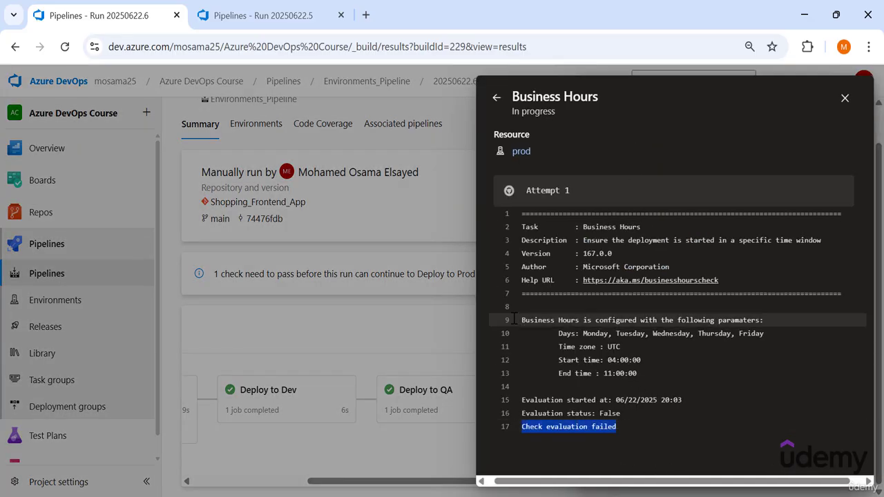
{"action": "mouse_move", "coordinate": [519, 319]}
{"action": "left_mouse_down"}
{"action": "mouse_move", "coordinate": [760, 335]}
{"action": "mouse_move", "coordinate": [642, 362]}
{"action": "mouse_move", "coordinate": [640, 371]}
{"action": "mouse_move", "coordinate": [521, 320]}
{"action": "left_mouse_up"}
{"action": "left_click", "coordinate": [650, 374]}
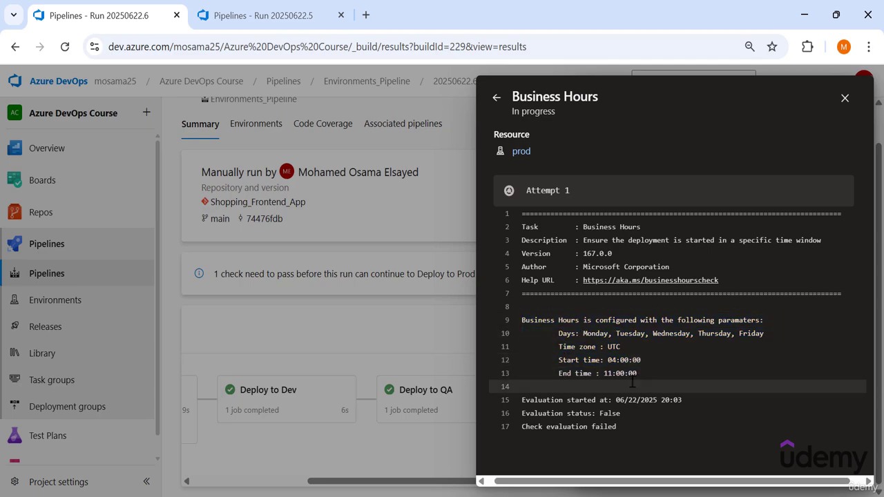
{"action": "left_click_drag", "start_coordinate": [651, 367], "coordinate": [578, 360]}
{"action": "left_click", "coordinate": [570, 337]}
{"action": "left_click", "coordinate": [629, 358]}
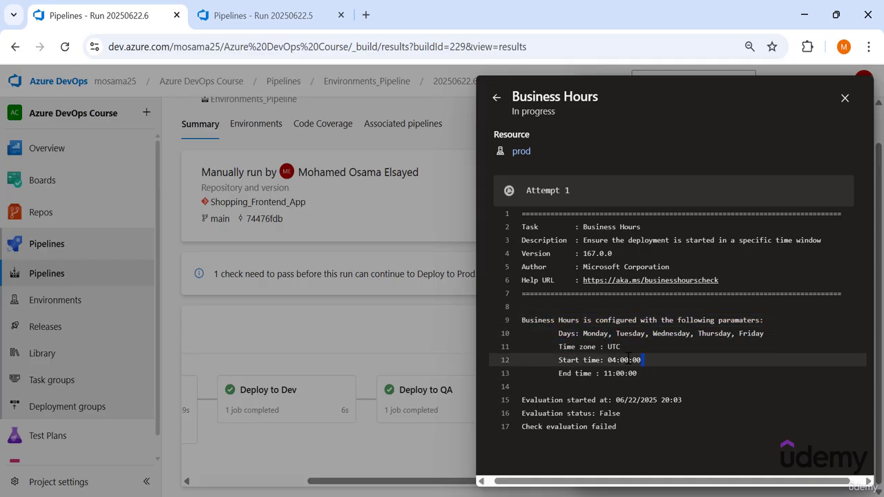
{"action": "left_click_drag", "start_coordinate": [637, 373], "coordinate": [523, 333]}
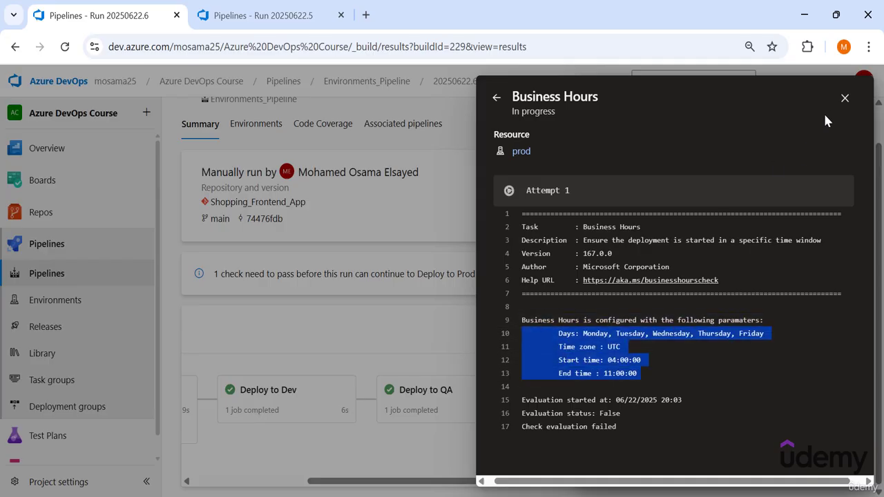
{"action": "left_click", "coordinate": [844, 99]}
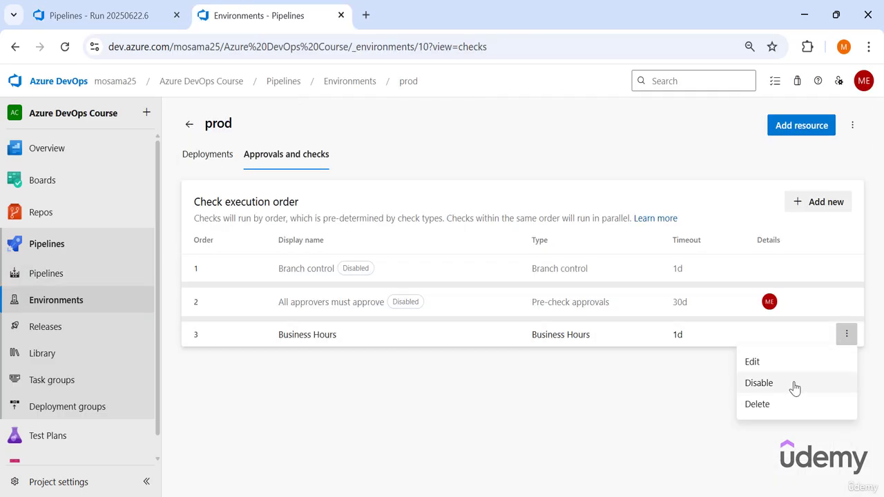
Step: Disable the Business Hours check on prod and start a Required template check with a new required YAML template entry
{"action": "left_click", "coordinate": [794, 385]}
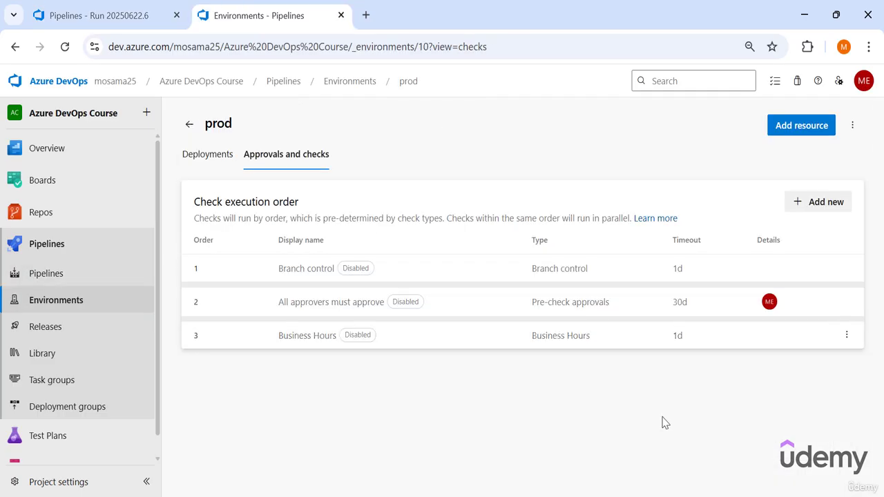
{"action": "left_click", "coordinate": [803, 201]}
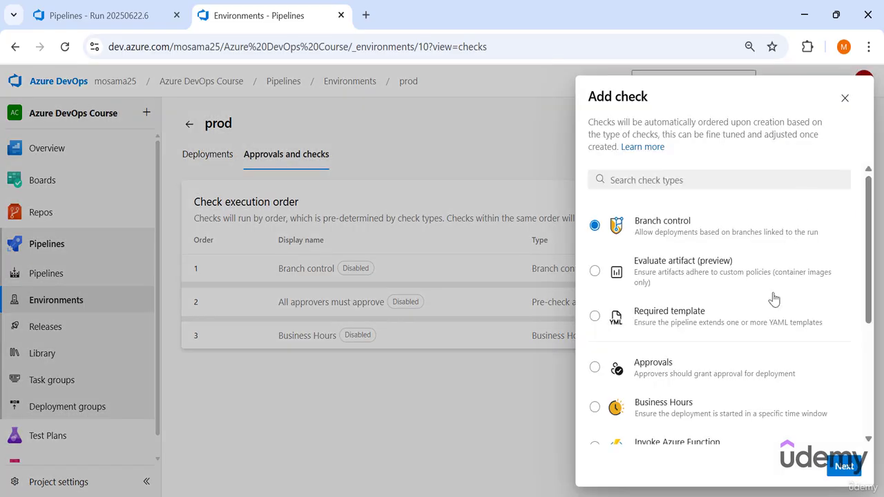
{"action": "scroll", "coordinate": [677, 308], "scroll_direction": "down", "scroll_amount": 1}
{"action": "scroll", "coordinate": [676, 318], "scroll_direction": "up", "scroll_amount": 1}
{"action": "left_click", "coordinate": [661, 317]}
{"action": "left_click", "coordinate": [842, 468]}
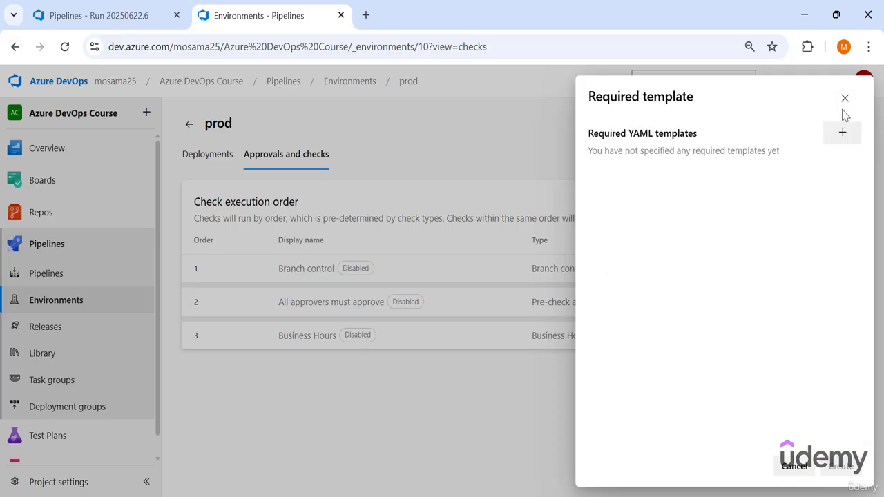
{"action": "left_click", "coordinate": [842, 132]}
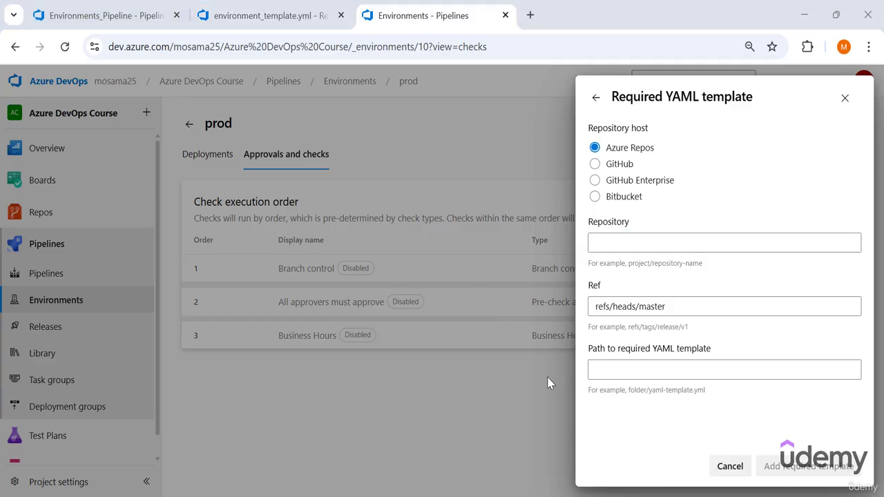
Step: Review the stages defined in environment_template.yml in the templates folder of templates-repo
{"action": "left_click", "coordinate": [238, 15]}
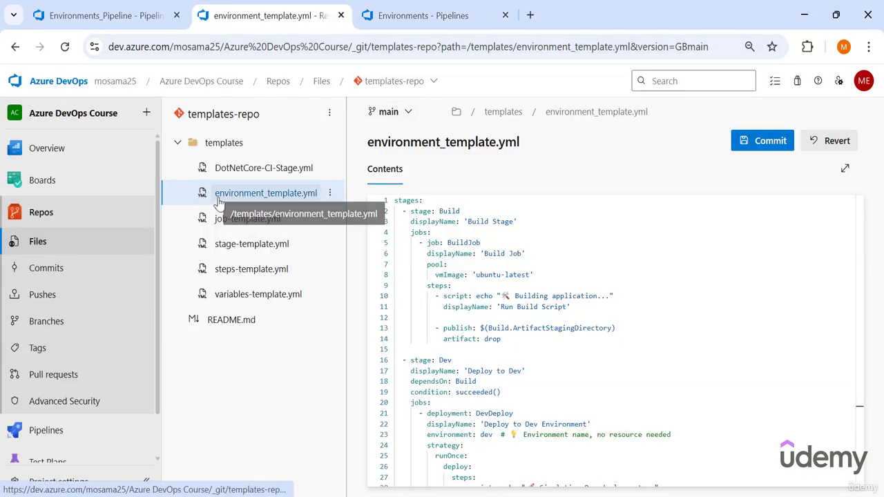
{"action": "scroll", "coordinate": [461, 204], "scroll_direction": "down", "scroll_amount": 4}
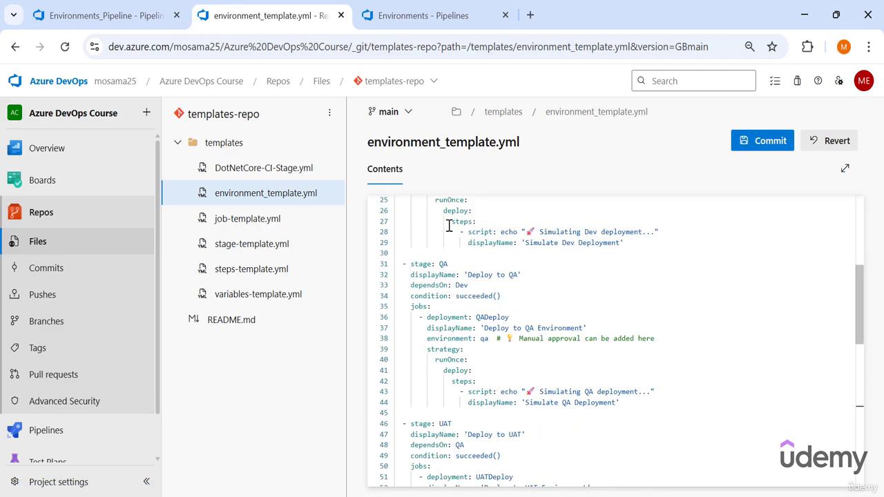
{"action": "scroll", "coordinate": [460, 256], "scroll_direction": "down", "scroll_amount": 6}
{"action": "left_click_drag", "start_coordinate": [860, 456], "coordinate": [689, 235]}
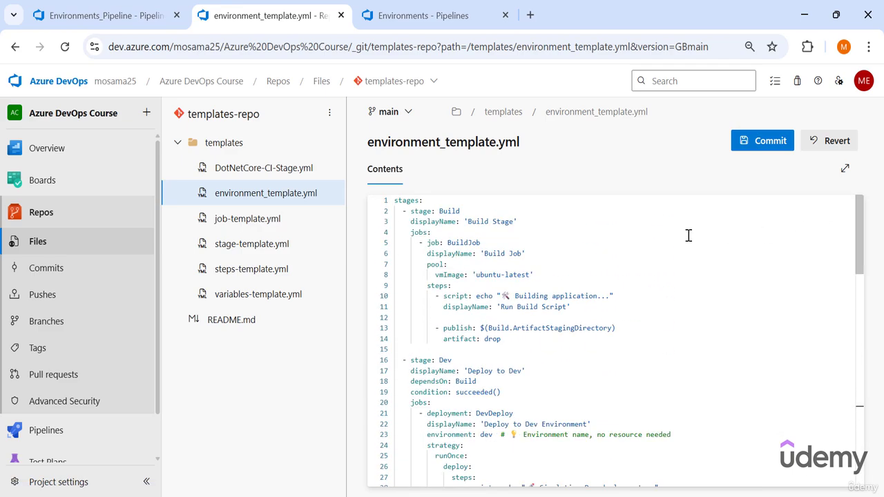
{"action": "left_click_drag", "start_coordinate": [395, 201], "coordinate": [477, 381]}
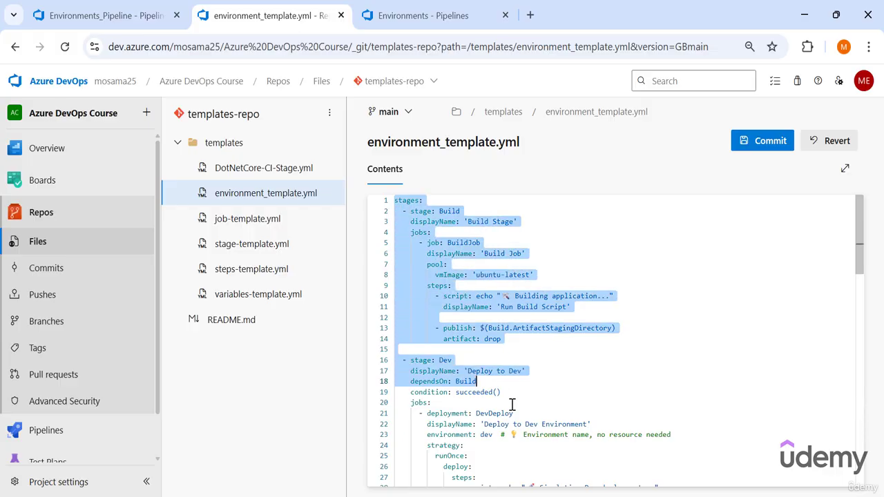
{"action": "left_click", "coordinate": [609, 353]}
{"action": "scroll", "coordinate": [609, 354], "scroll_direction": "down", "scroll_amount": 8}
{"action": "left_click_drag", "start_coordinate": [859, 345], "coordinate": [811, 208]}
{"action": "left_click", "coordinate": [553, 253]}
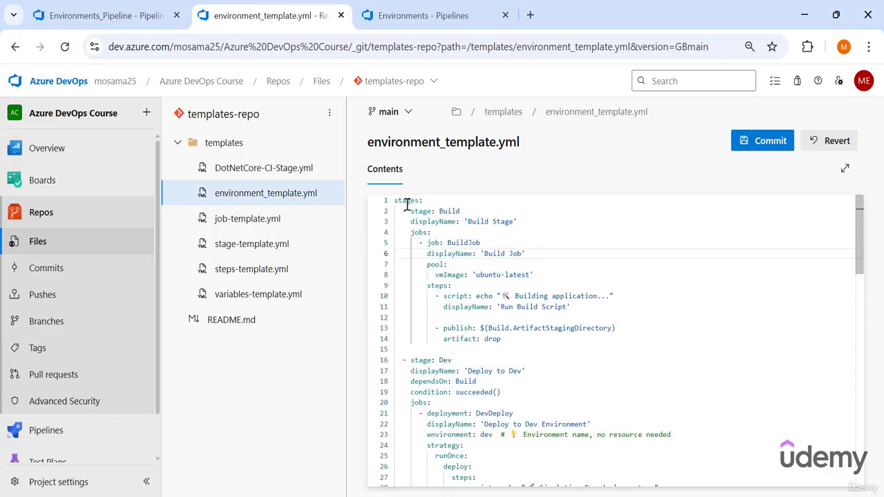
{"action": "left_click", "coordinate": [397, 201]}
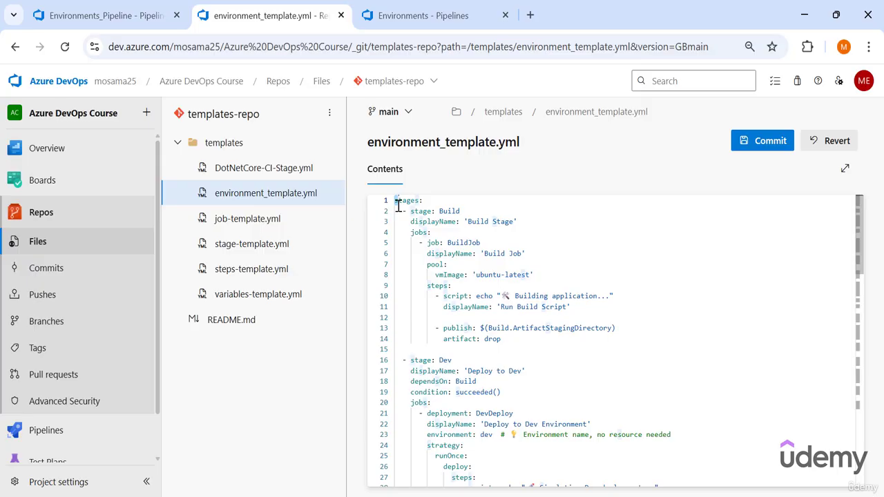
{"action": "left_click_drag", "start_coordinate": [398, 206], "coordinate": [452, 339]}
{"action": "left_click", "coordinate": [450, 339]}
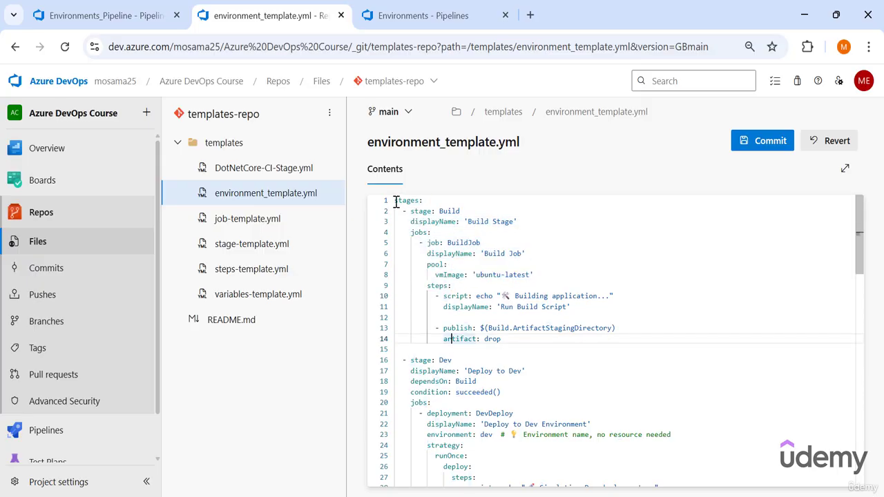
{"action": "key", "text": "ctrl+a"}
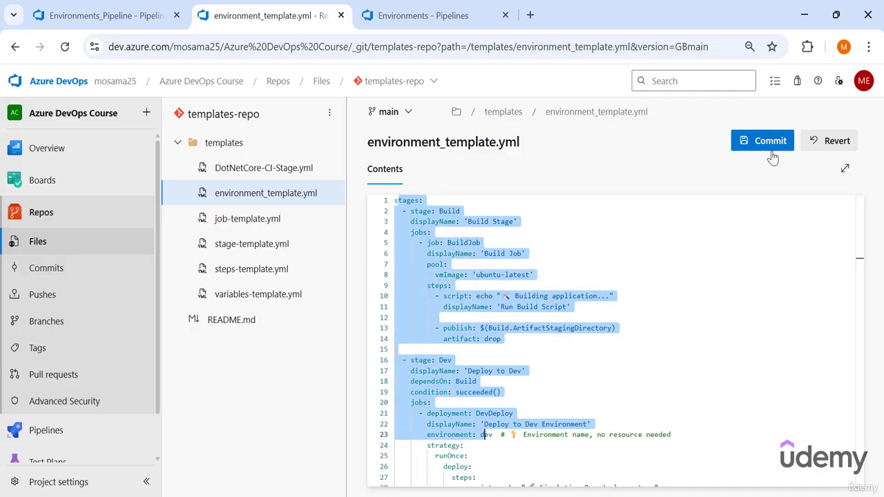
Step: Commit environment_template.yml to the main branch of templates-repo with the comment "Added environment_template.yml"
{"action": "left_click", "coordinate": [765, 145]}
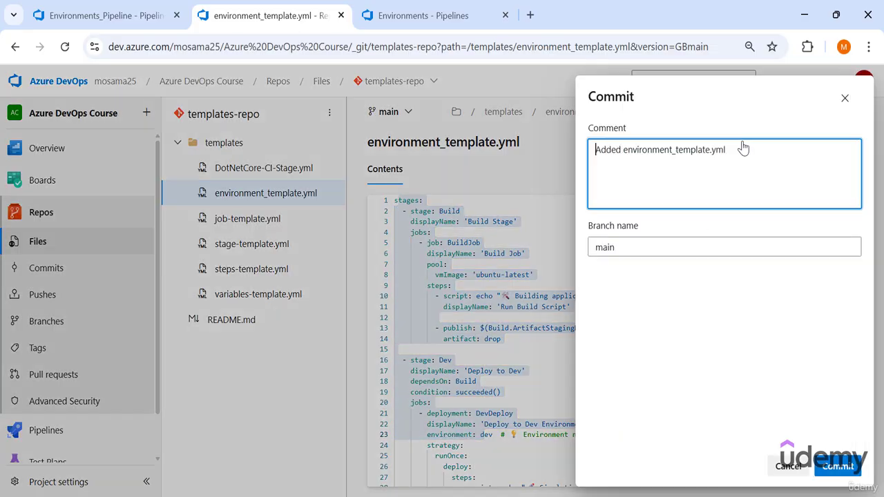
{"action": "left_click", "coordinate": [742, 148]}
{"action": "left_click", "coordinate": [833, 477]}
Step: In prod's Required YAML template form, set the path to the required template to templates/environment_template.yml
{"action": "key", "text": "ctrl+Tab"}
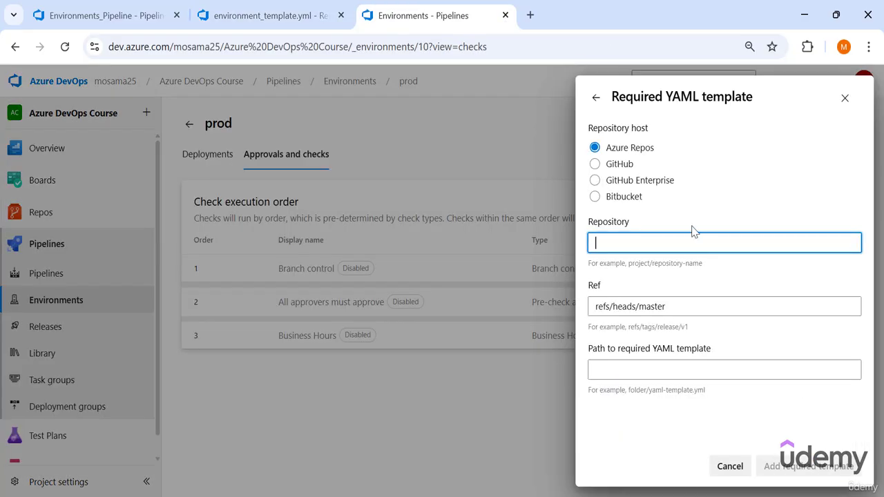
{"action": "left_click", "coordinate": [672, 369]}
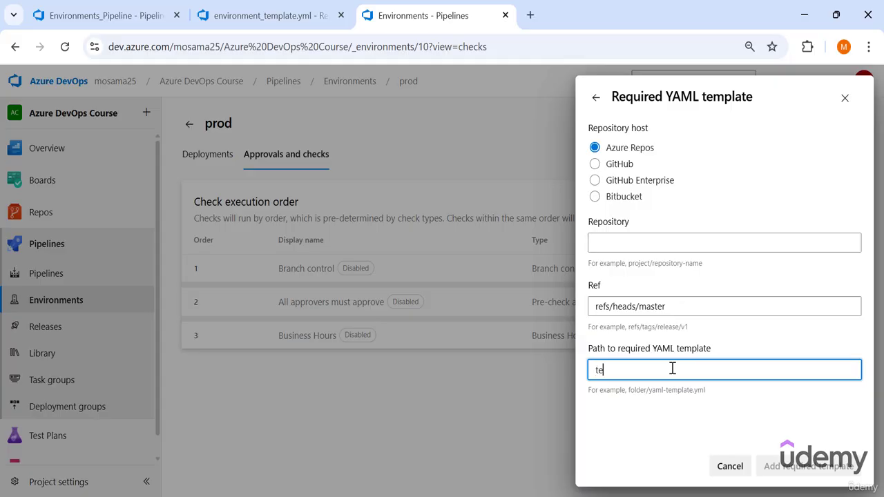
{"action": "type", "text": "templates/"}
{"action": "type", "text": "environment_template.yml"}
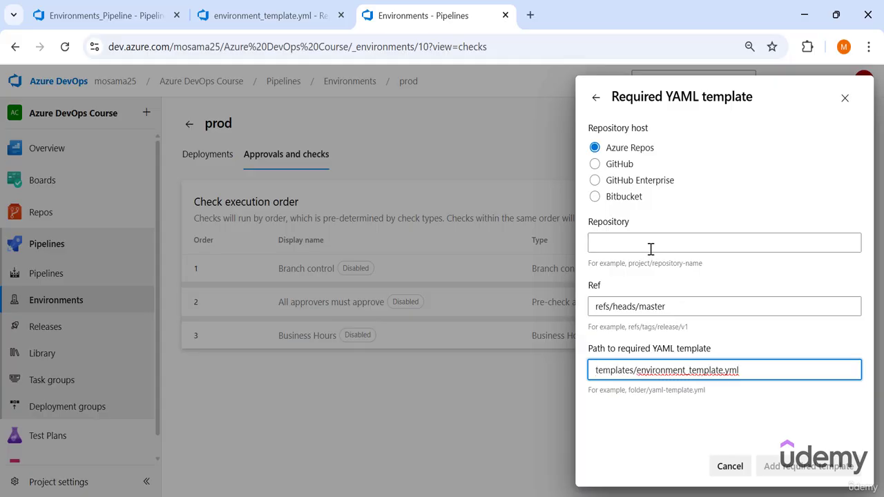
Step: Set the repository of the required YAML template to Azure DevOps Course/ templates-repo, copying the project and repository names from the templates-repo page
{"action": "left_click", "coordinate": [651, 243]}
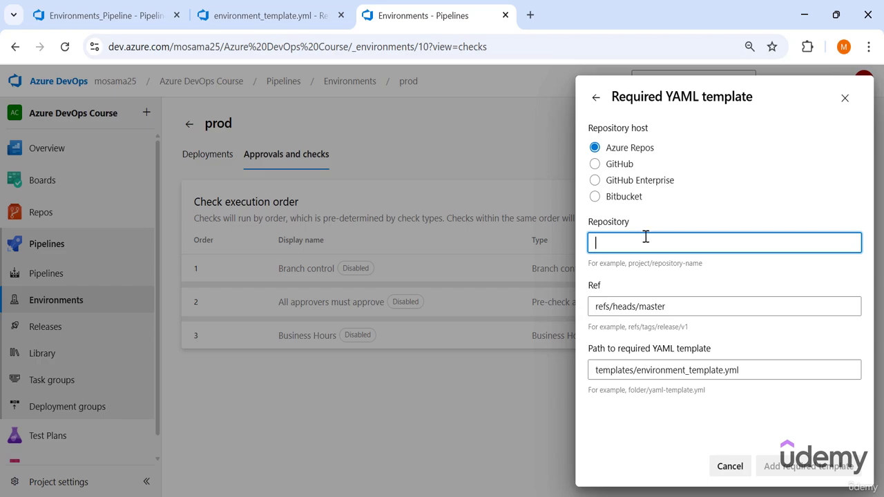
{"action": "left_click", "coordinate": [265, 7]}
{"action": "left_click_drag", "start_coordinate": [244, 81], "coordinate": [156, 79]}
{"action": "key", "text": "ctrl+c"}
{"action": "left_click", "coordinate": [423, 15]}
{"action": "key", "text": "ctrl+v"}
{"action": "type", "text": "/"}
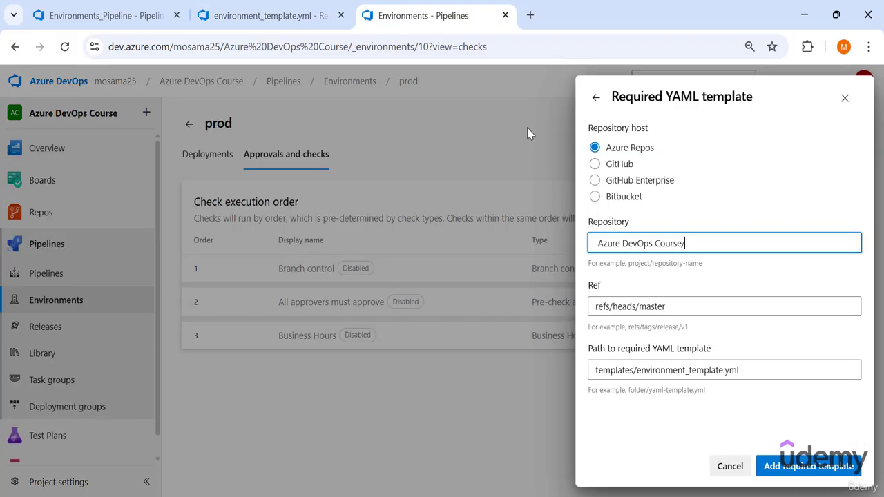
{"action": "left_click", "coordinate": [270, 15]}
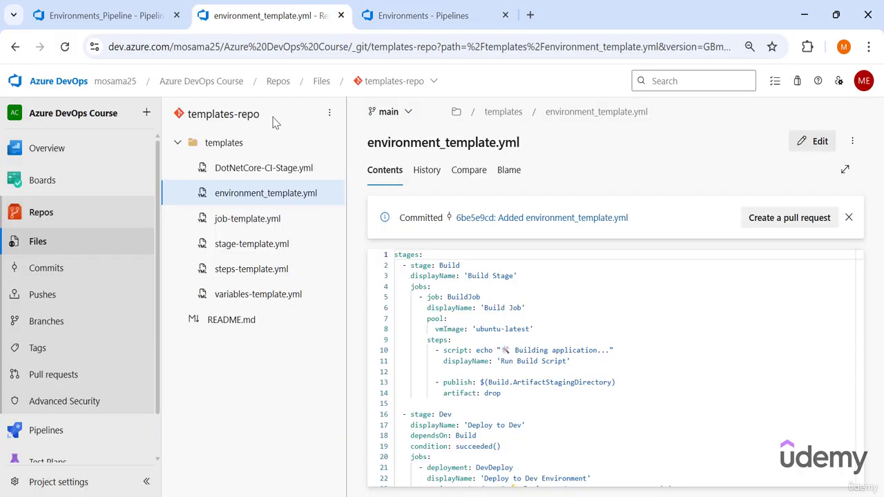
{"action": "left_click_drag", "start_coordinate": [263, 115], "coordinate": [186, 119]}
{"action": "key", "text": "ctrl+c"}
{"action": "left_click", "coordinate": [424, 16]}
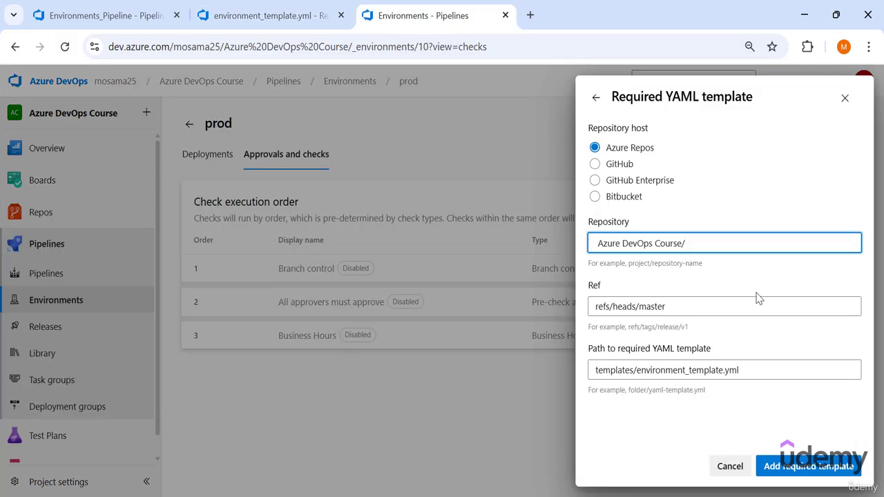
{"action": "key", "text": "ctrl+v"}
Step: Change the ref of the required YAML template to refs/heads/main
{"action": "left_click", "coordinate": [731, 311]}
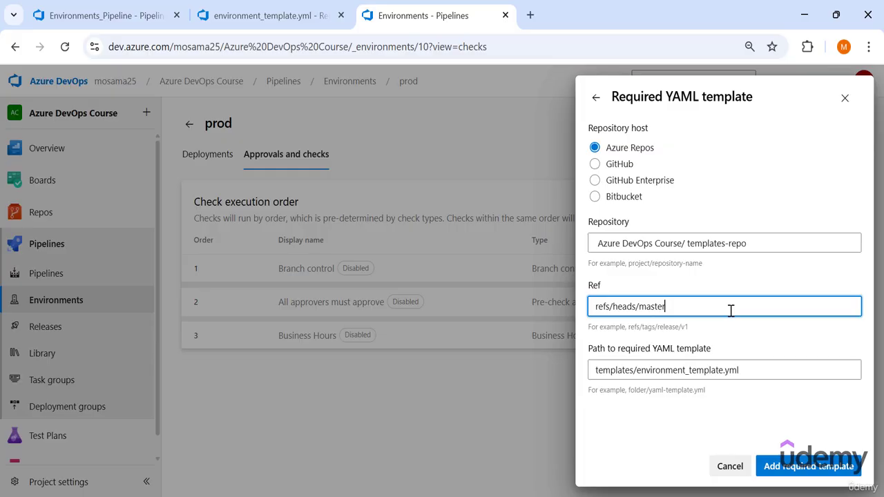
{"action": "key", "text": "BackSpace"}
{"action": "key", "text": "BackSpace"}
{"action": "key", "text": "BackSpace"}
{"action": "key", "text": "BackSpace"}
{"action": "key", "text": "BackSpace"}
{"action": "key", "text": "BackSpace"}
{"action": "type", "text": "main"}
Step: Add the required template entry and create the Required template check on the prod environment
{"action": "triple_click", "coordinate": [665, 306]}
{"action": "mouse_move", "coordinate": [665, 306]}
{"action": "left_mouse_down"}
{"action": "mouse_move", "coordinate": [681, 308]}
{"action": "mouse_move", "coordinate": [648, 309]}
{"action": "left_mouse_up"}
{"action": "left_click_drag", "start_coordinate": [603, 243], "coordinate": [736, 244]}
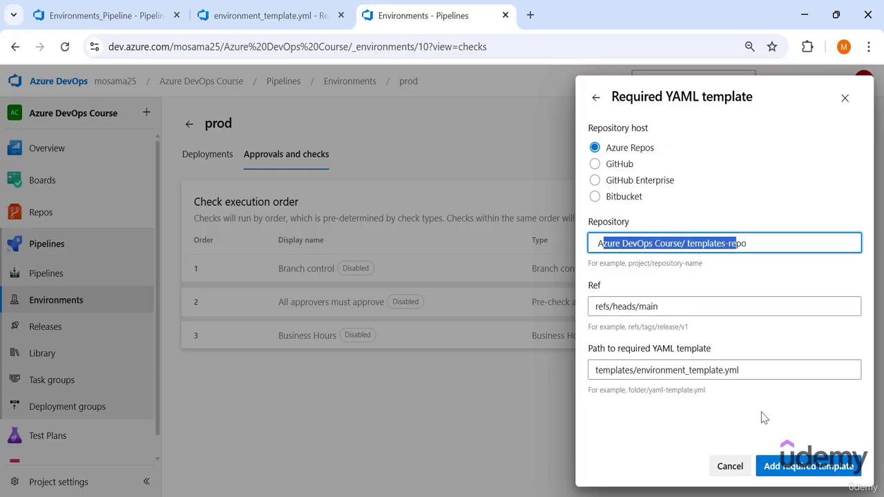
{"action": "left_click", "coordinate": [838, 472]}
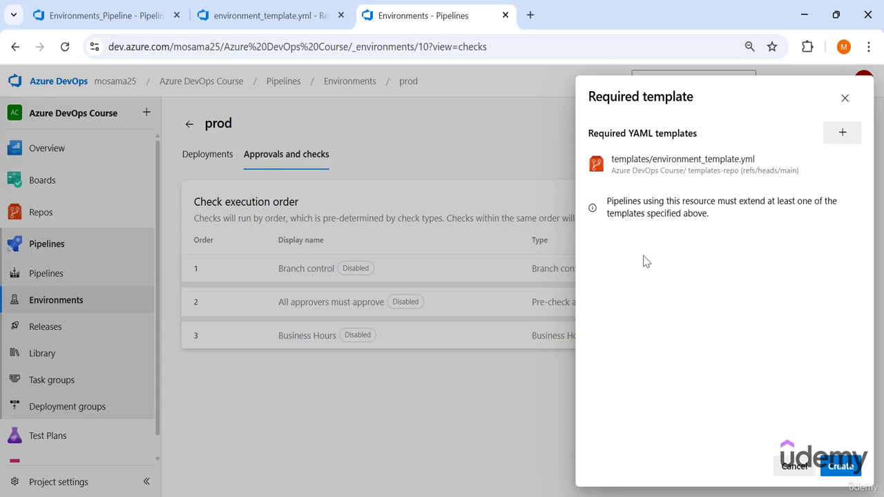
{"action": "left_click", "coordinate": [843, 470]}
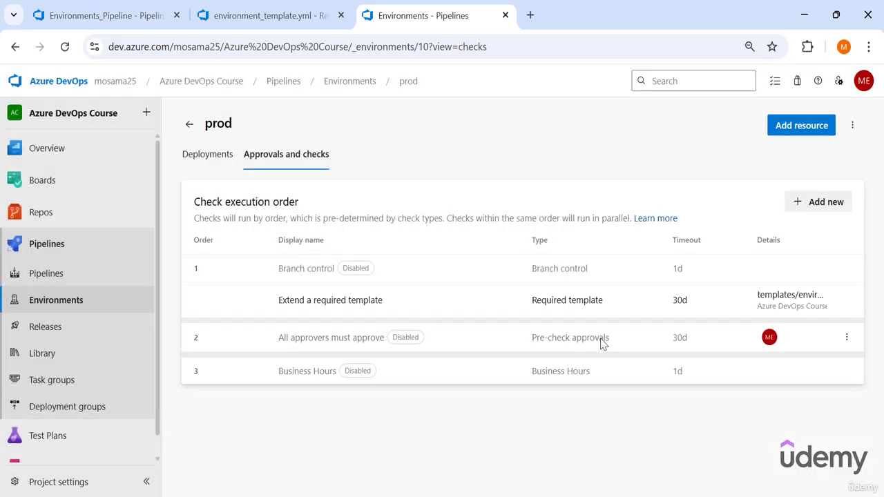
Step: Comment out the entire stages block in Environments_Pipeline.yml of the Environments_Pipeline
{"action": "left_click", "coordinate": [144, 23]}
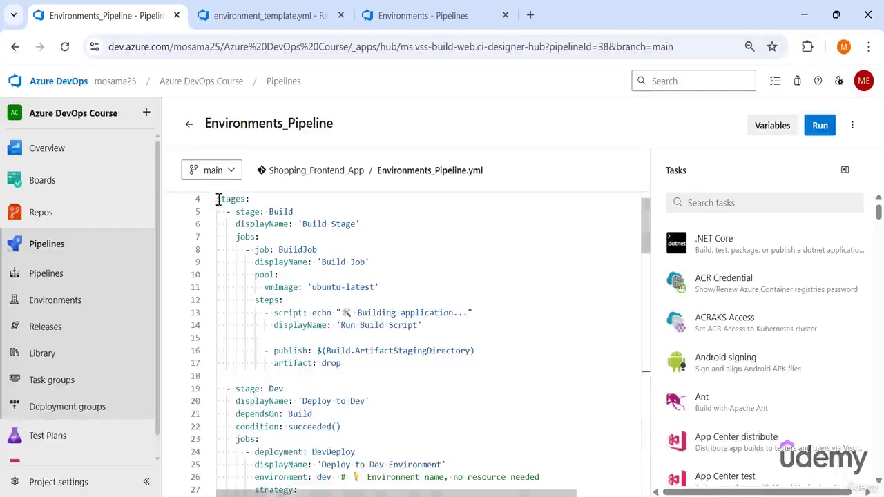
{"action": "left_click_drag", "start_coordinate": [217, 199], "coordinate": [507, 312]}
{"action": "key", "text": "ctrl+slash"}
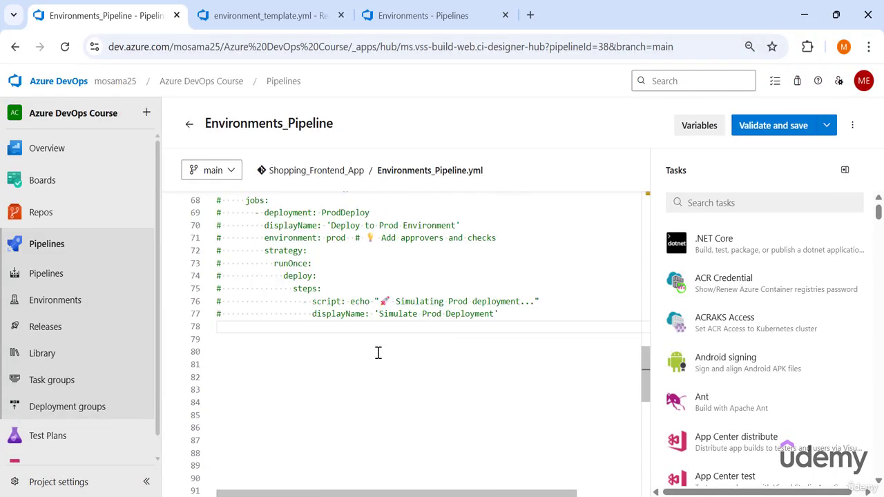
Step: Above the commented stages, define git repository resource templatesRepo for Azure DevOps Course/templates-repo at refs/heads/main and extend templates/environment_template.yml@templatesRepo
{"action": "scroll", "coordinate": [378, 353], "scroll_direction": "up", "scroll_amount": 20}
{"action": "left_click", "coordinate": [437, 374]}
{"action": "left_click_drag", "start_coordinate": [217, 362], "coordinate": [290, 492]}
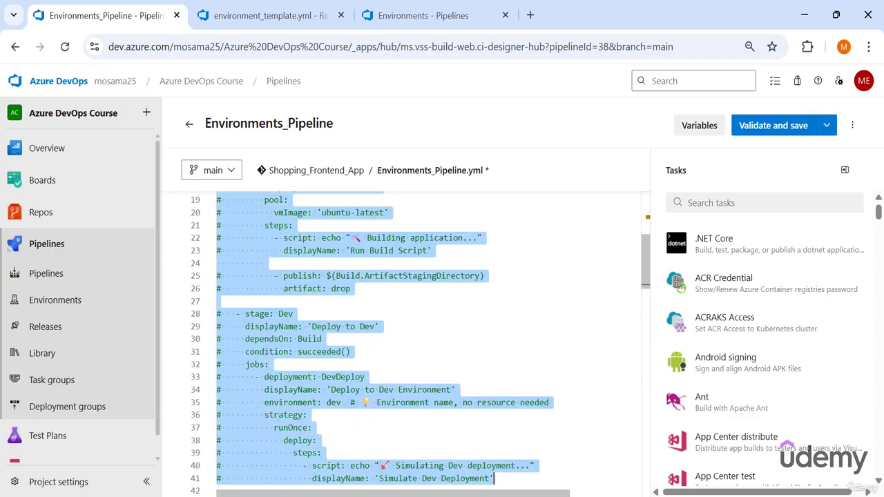
{"action": "scroll", "coordinate": [351, 286], "scroll_direction": "up", "scroll_amount": 7}
{"action": "left_click_drag", "start_coordinate": [345, 286], "coordinate": [217, 253]}
{"action": "left_click", "coordinate": [322, 300]}
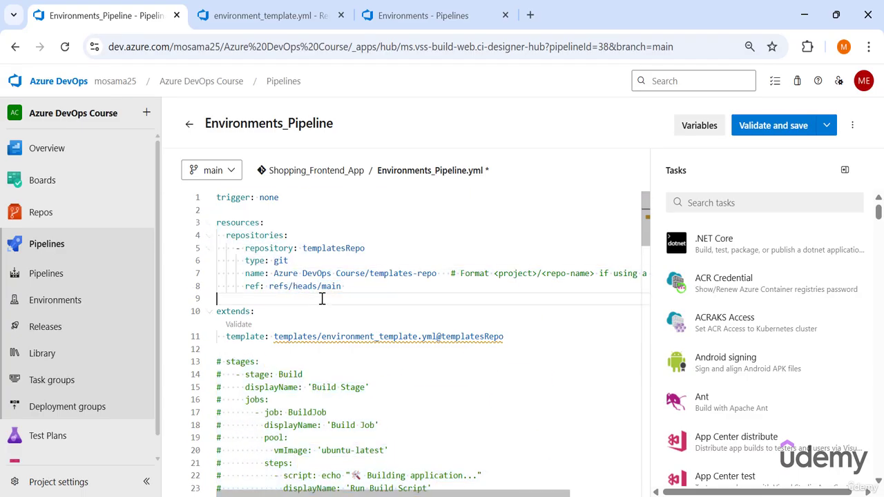
Step: Review the resources block, the extends keyword and the template reference to templatesRepo in Environments_Pipeline.yml
{"action": "left_click_drag", "start_coordinate": [346, 286], "coordinate": [216, 222]}
{"action": "left_click_drag", "start_coordinate": [254, 311], "coordinate": [213, 311]}
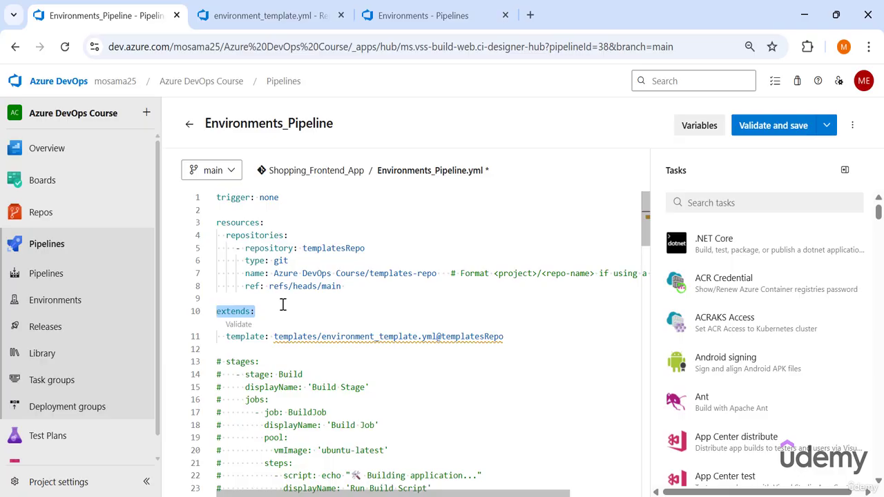
{"action": "key", "text": "Down"}
{"action": "key", "text": "Down"}
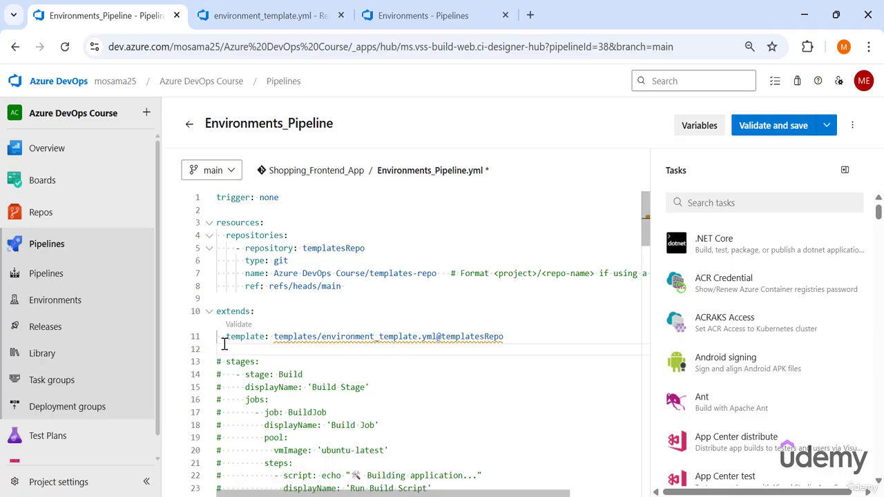
{"action": "left_click_drag", "start_coordinate": [223, 336], "coordinate": [336, 336]}
{"action": "left_click_drag", "start_coordinate": [524, 341], "coordinate": [503, 340]}
{"action": "left_click", "coordinate": [547, 334]}
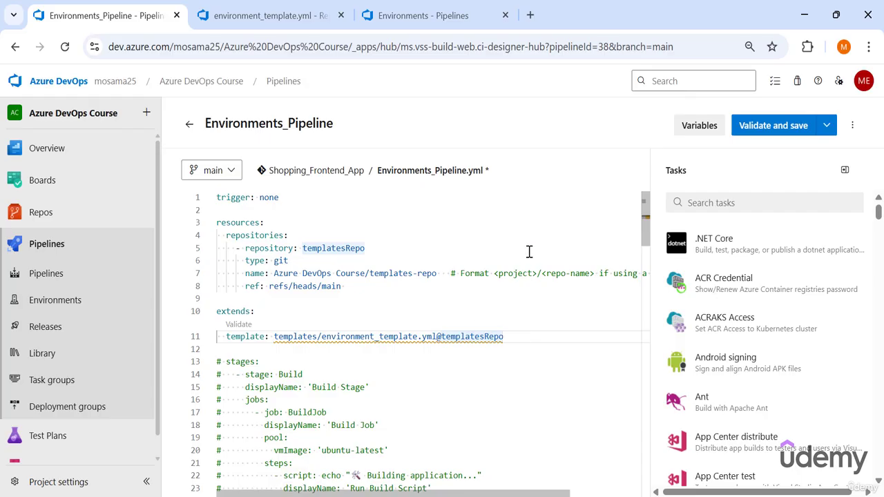
{"action": "left_click", "coordinate": [274, 337]}
{"action": "left_click_drag", "start_coordinate": [312, 336], "coordinate": [300, 336]}
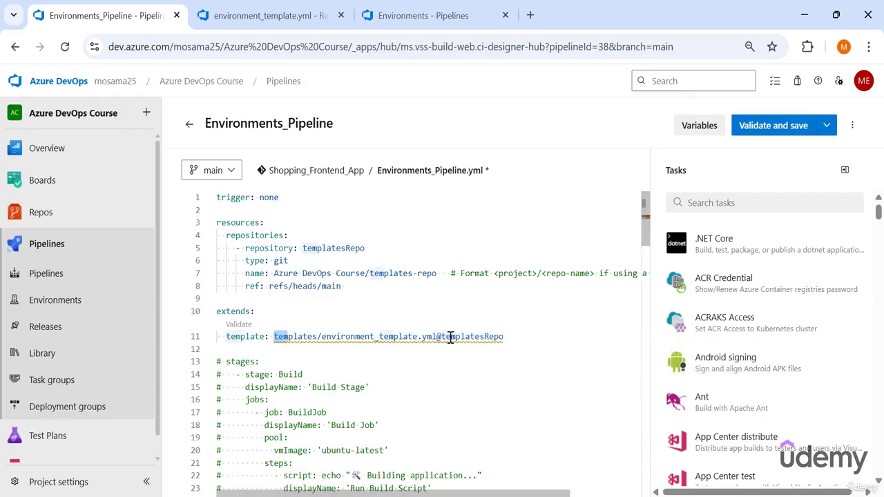
{"action": "left_click_drag", "start_coordinate": [519, 335], "coordinate": [449, 343]}
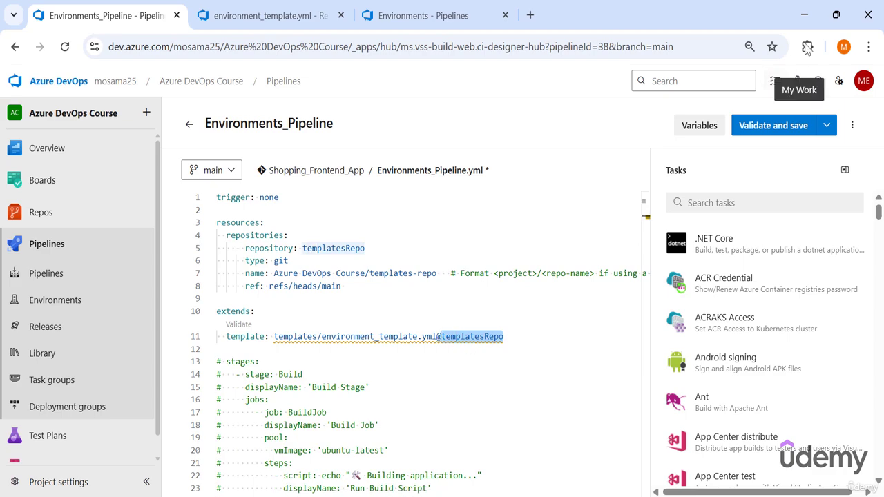
Step: Validate and save Environments_Pipeline.yml, and run the pipeline on the main branch
{"action": "left_click", "coordinate": [775, 132]}
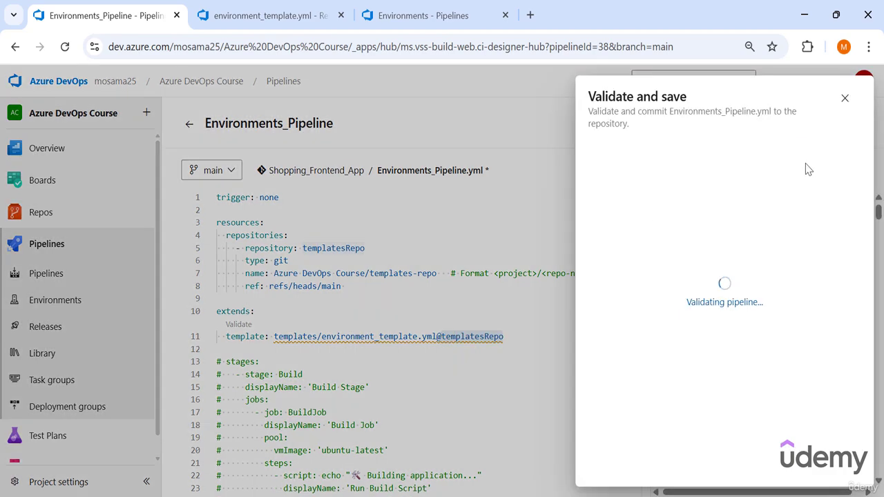
{"action": "key", "text": "Escape"}
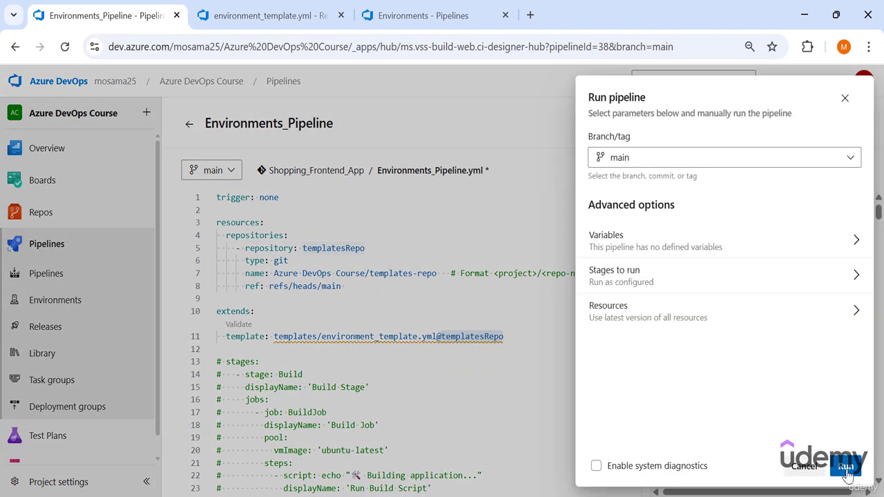
{"action": "right_click", "coordinate": [849, 475]}
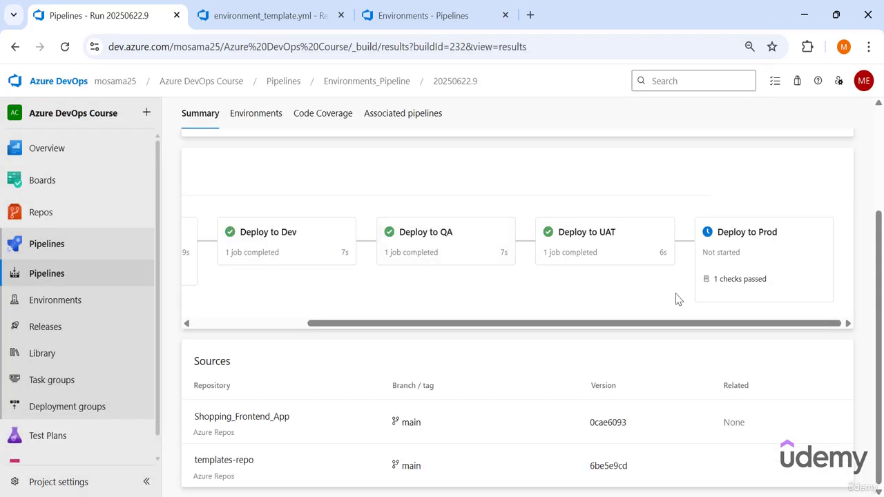
Step: Examine the checks for the Deploy to Prod stage and the stage results in the run summary
{"action": "left_click", "coordinate": [727, 284]}
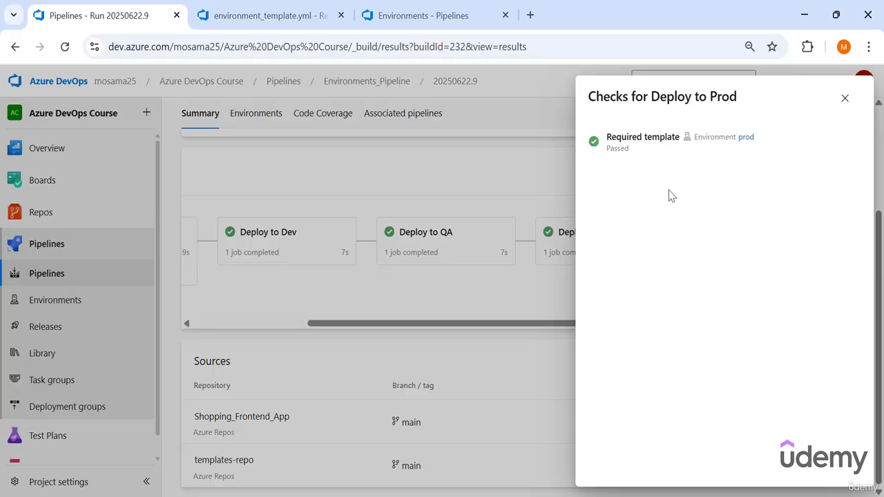
{"action": "key", "text": "Escape"}
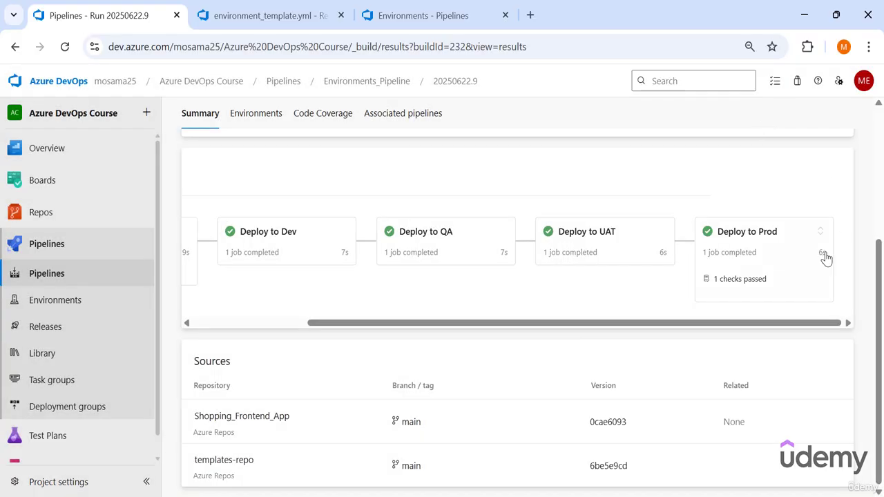
{"action": "scroll", "coordinate": [740, 324], "scroll_direction": "up", "scroll_amount": 1}
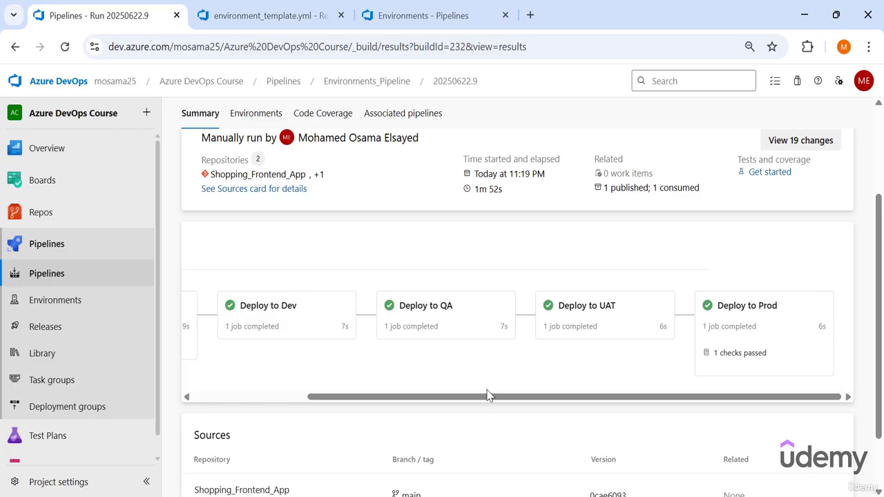
{"action": "scroll", "coordinate": [414, 380], "scroll_direction": "down", "scroll_amount": 1}
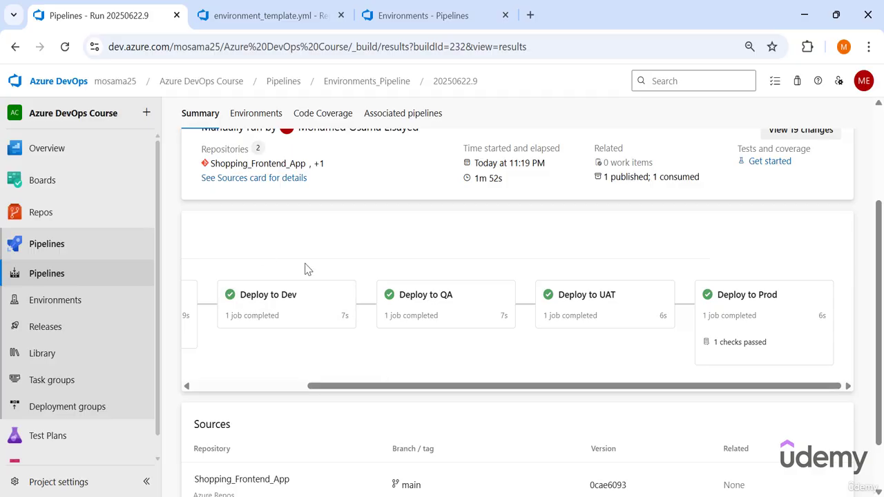
{"action": "scroll", "coordinate": [418, 339], "scroll_direction": "up", "scroll_amount": 2}
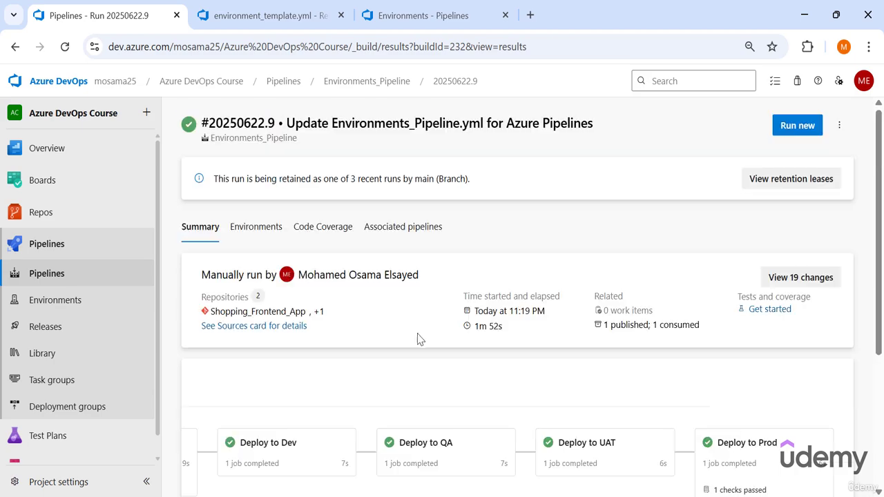
{"action": "scroll", "coordinate": [419, 336], "scroll_direction": "down", "scroll_amount": 1}
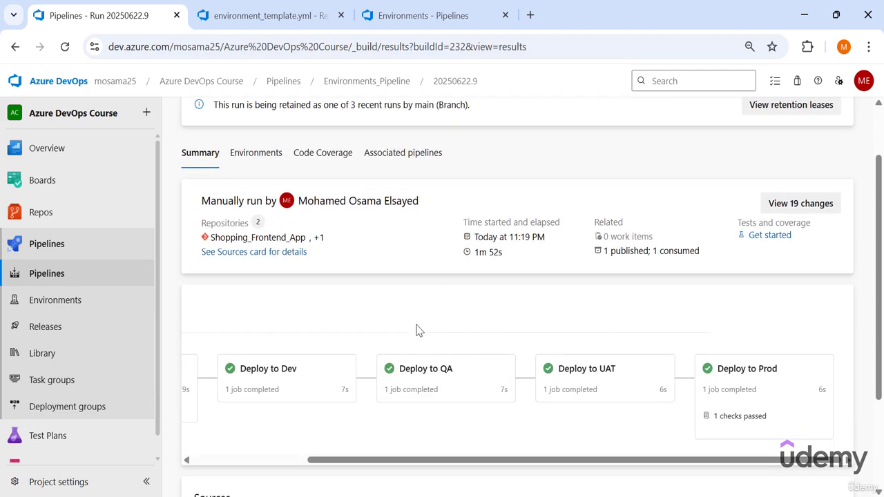